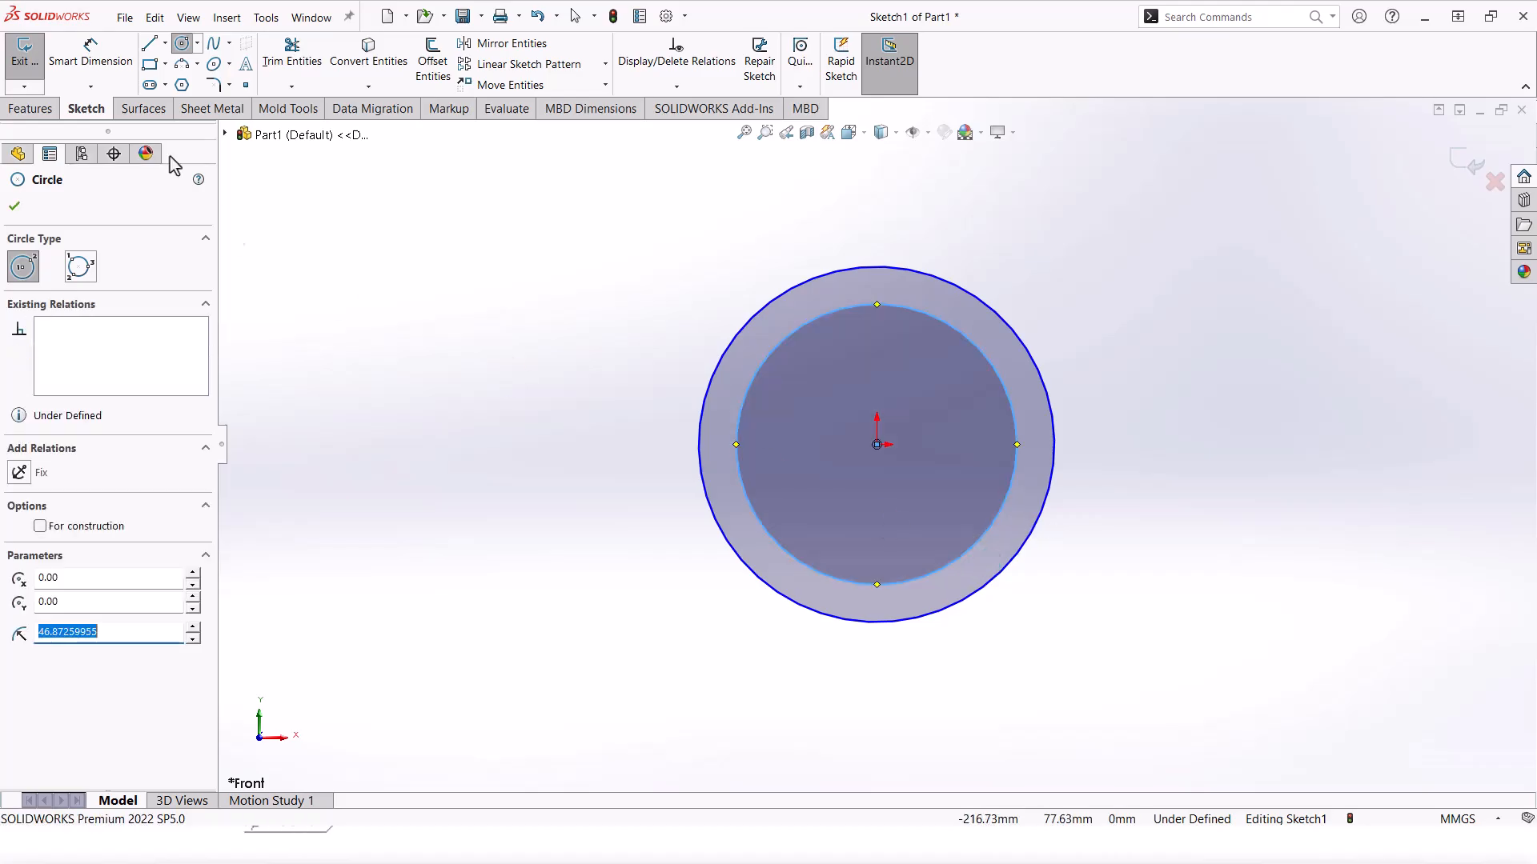
Step: Dimension the ring's outer circle at Ø40 and inner circle at Ø28
{"action": "left_click", "coordinate": [90, 54]}
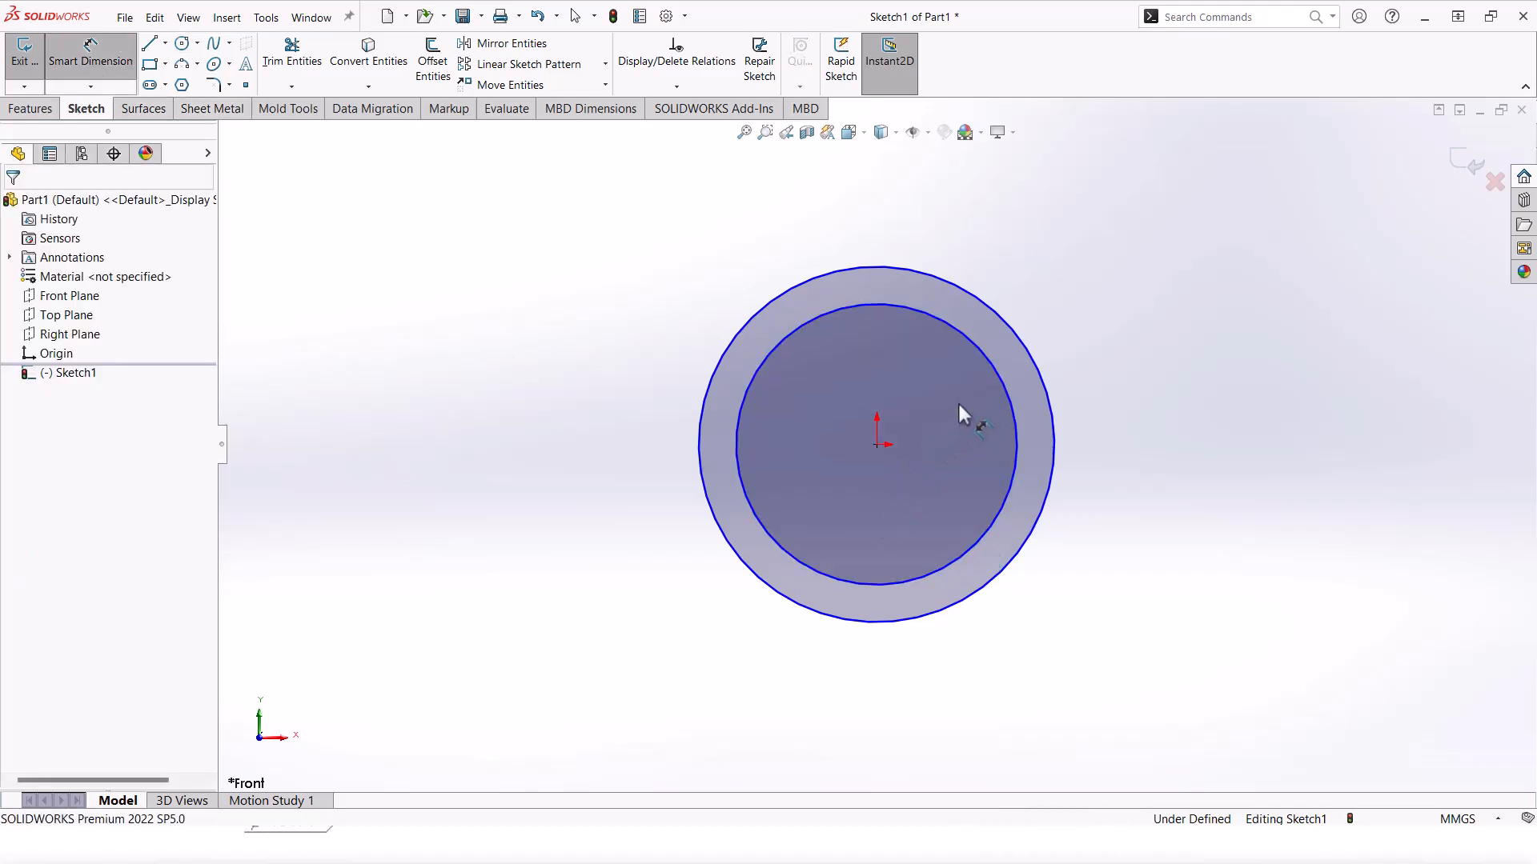
{"action": "left_click", "coordinate": [1047, 362]}
{"action": "left_click", "coordinate": [582, 354]}
{"action": "left_click", "coordinate": [775, 364]}
{"action": "left_click", "coordinate": [820, 389]}
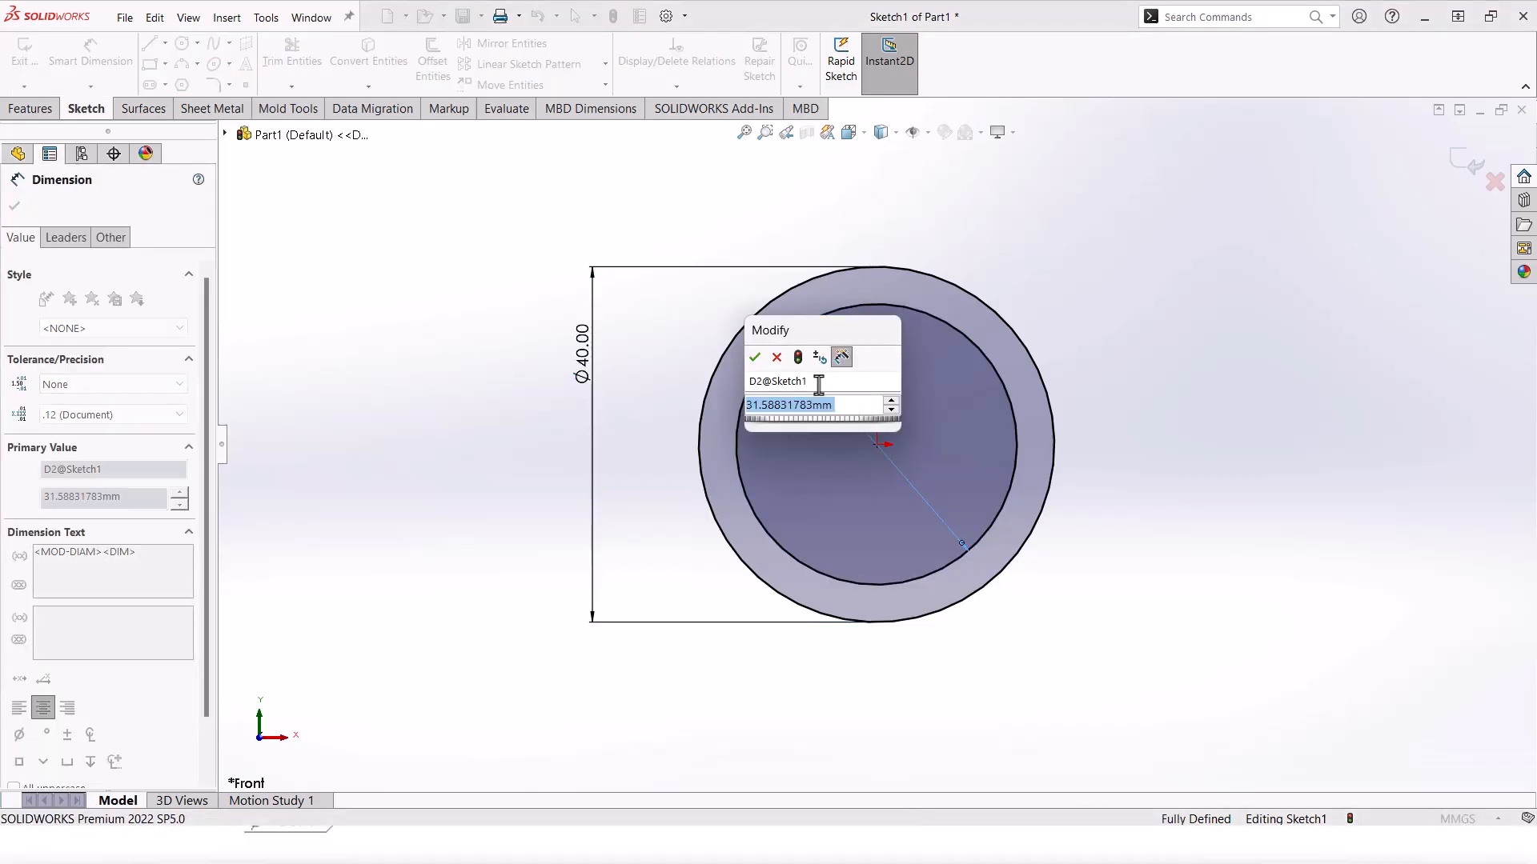
{"action": "type", "text": "28"}
{"action": "key", "text": "Return"}
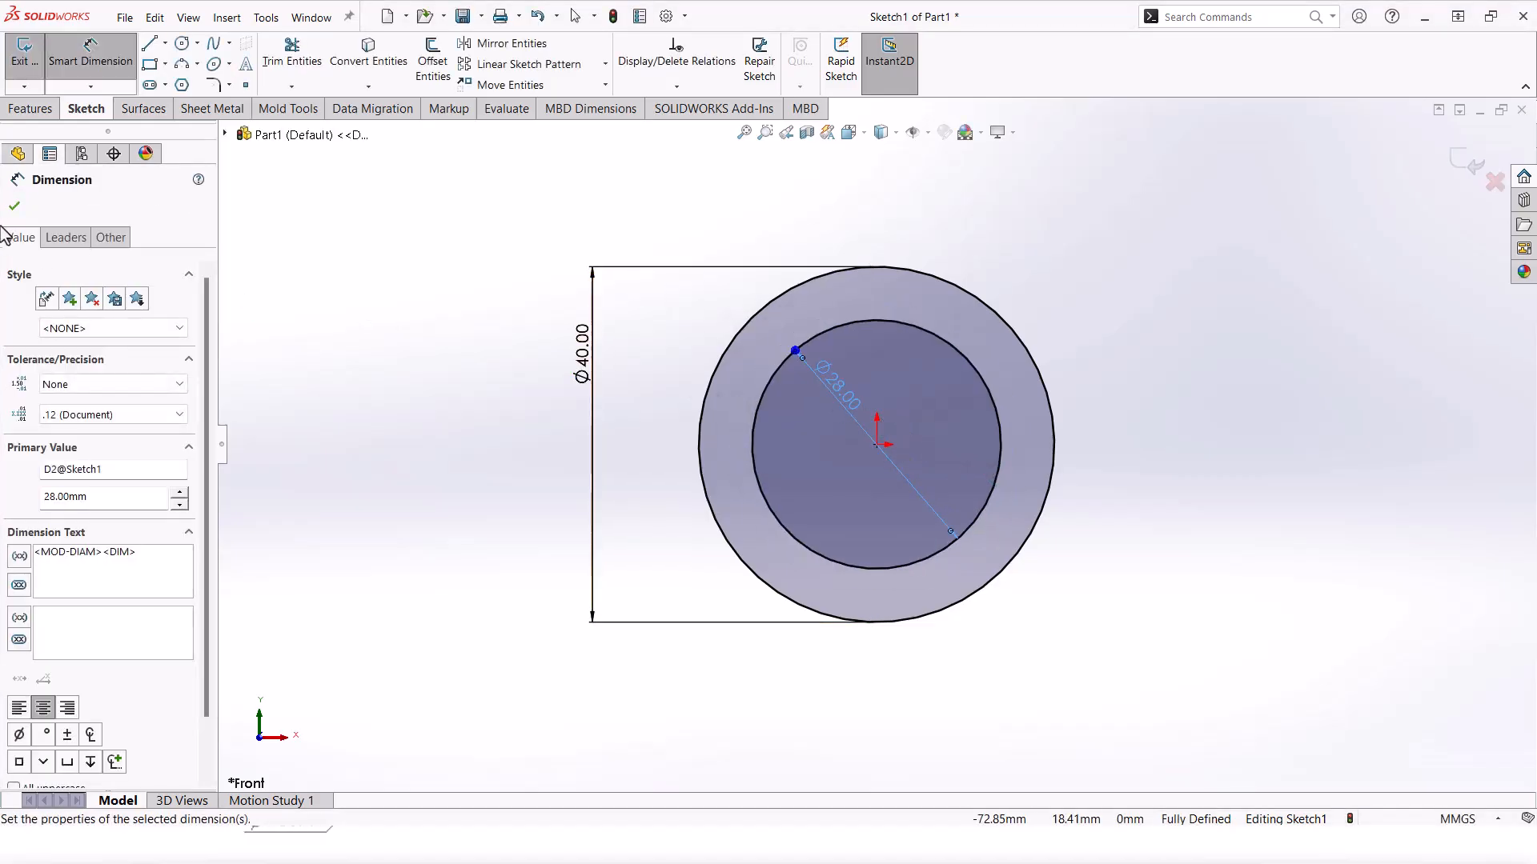
{"action": "left_click", "coordinate": [15, 207]}
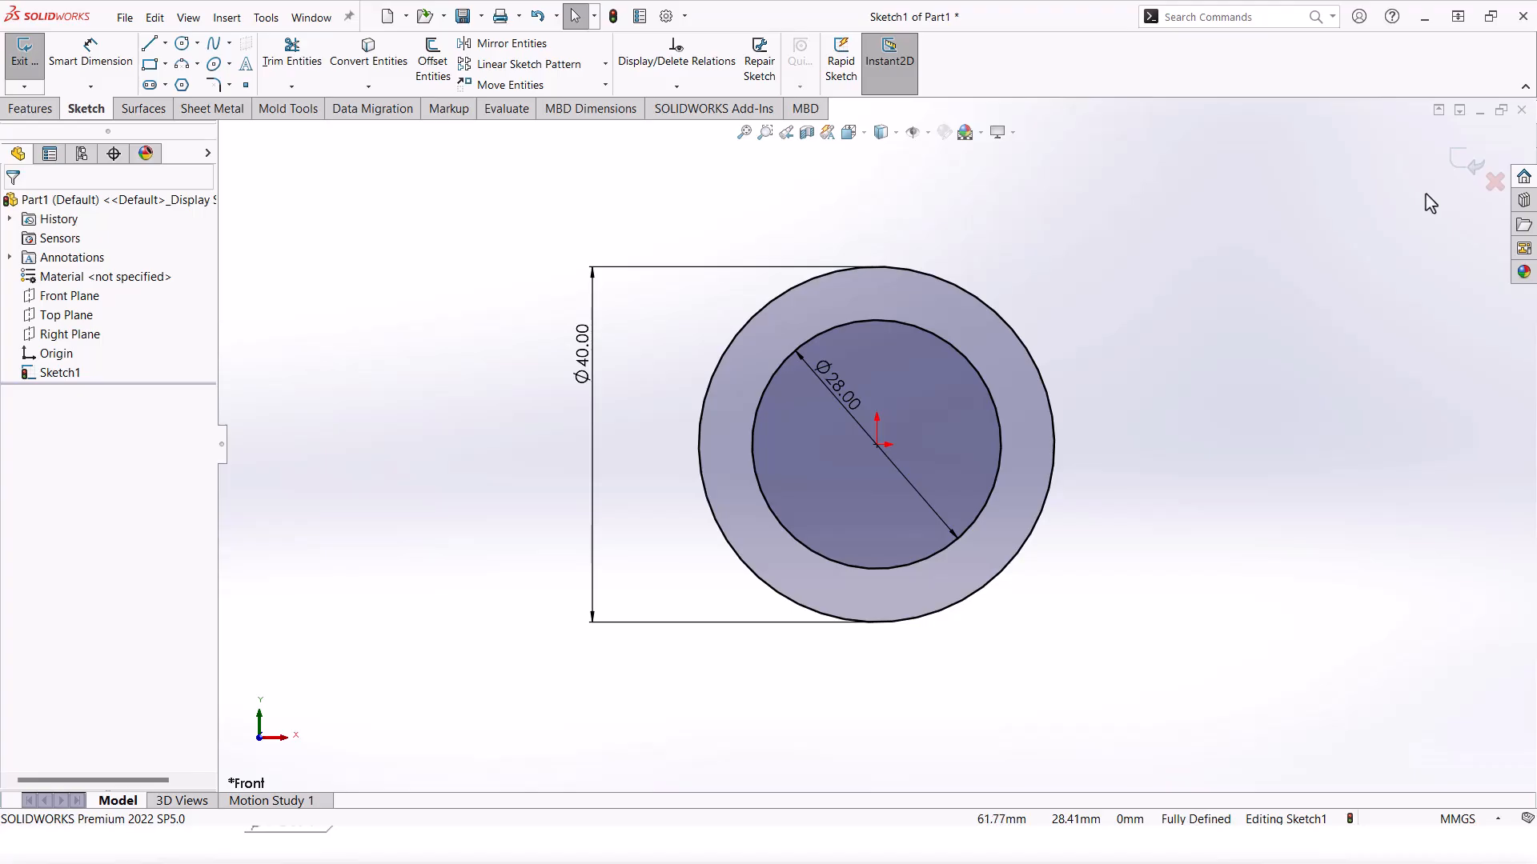
Step: Exit the ring sketch and view the Right Plane normal to the screen
{"action": "left_click", "coordinate": [1461, 165]}
{"action": "mouse_move", "coordinate": [1361, 208]}
{"action": "middle_mouse_down"}
{"action": "mouse_move", "coordinate": [1057, 306]}
{"action": "mouse_move", "coordinate": [1037, 418]}
{"action": "middle_mouse_up"}
{"action": "left_click", "coordinate": [50, 320]}
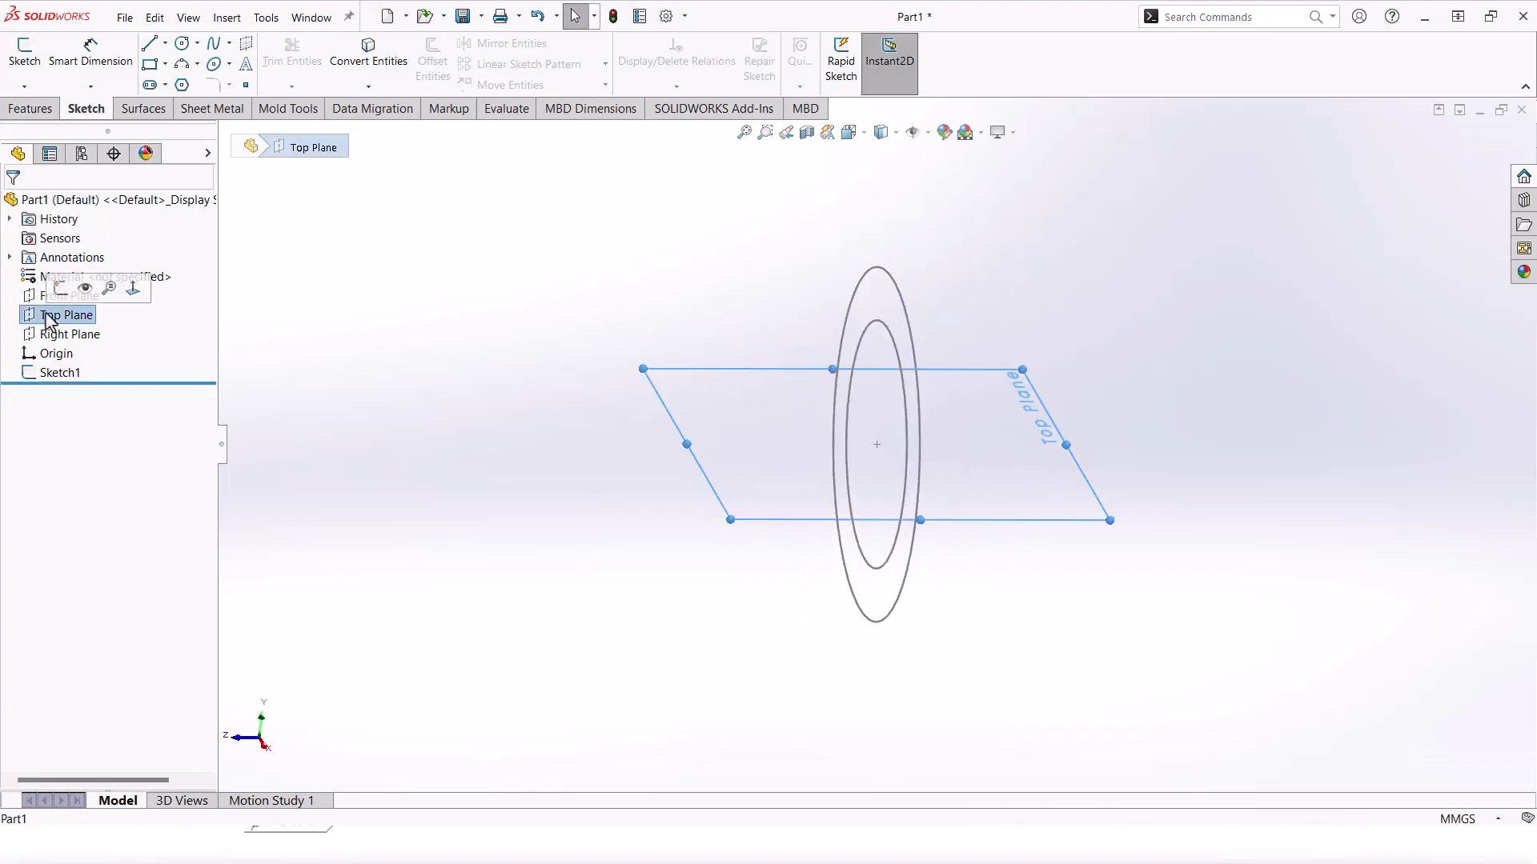
{"action": "left_click", "coordinate": [92, 333]}
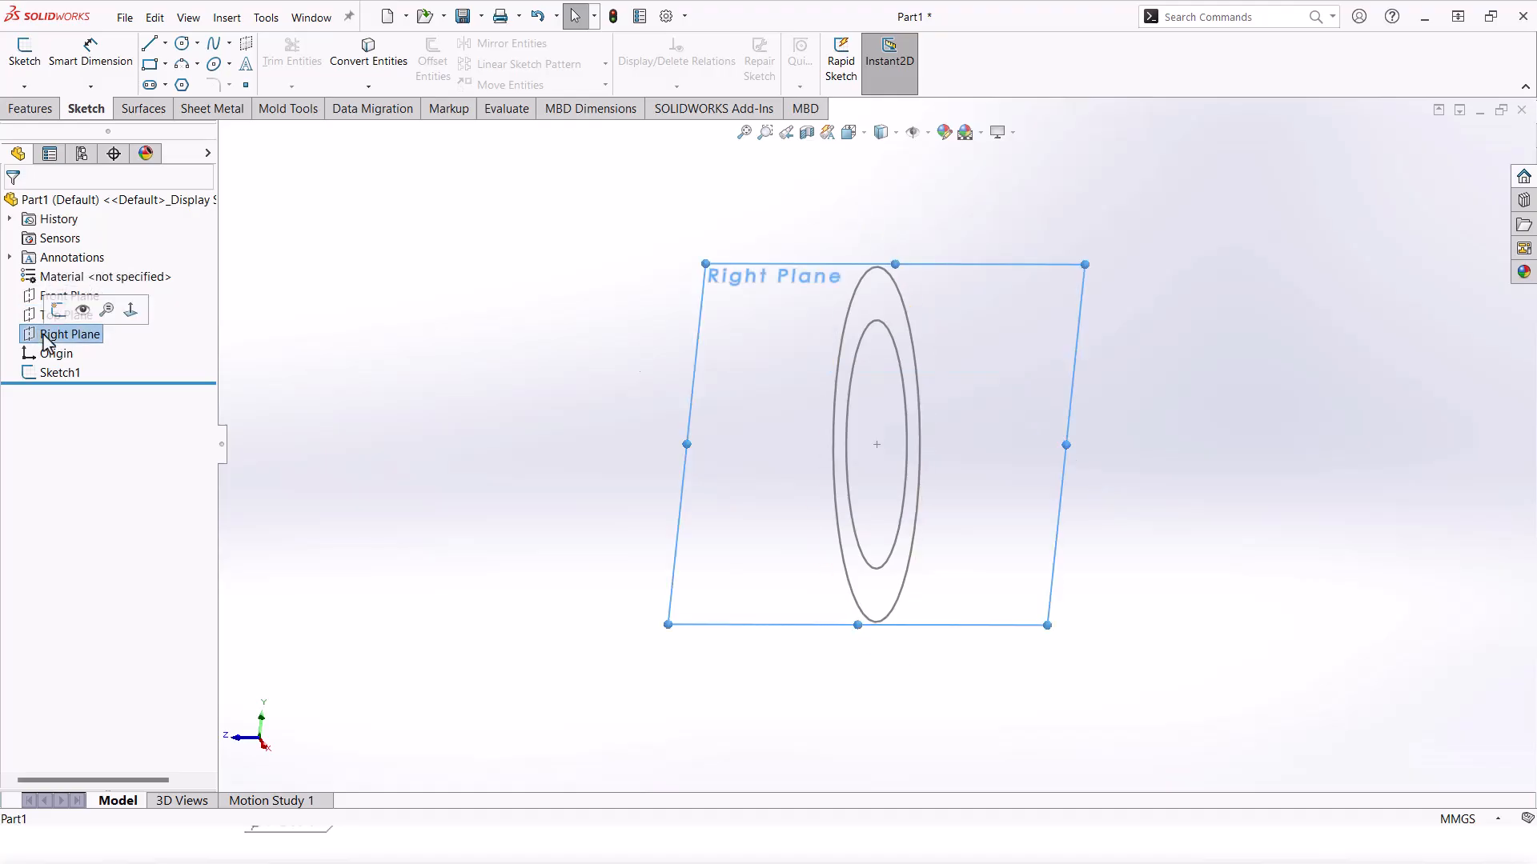
{"action": "right_click", "coordinate": [92, 333]}
{"action": "left_click", "coordinate": [161, 312]}
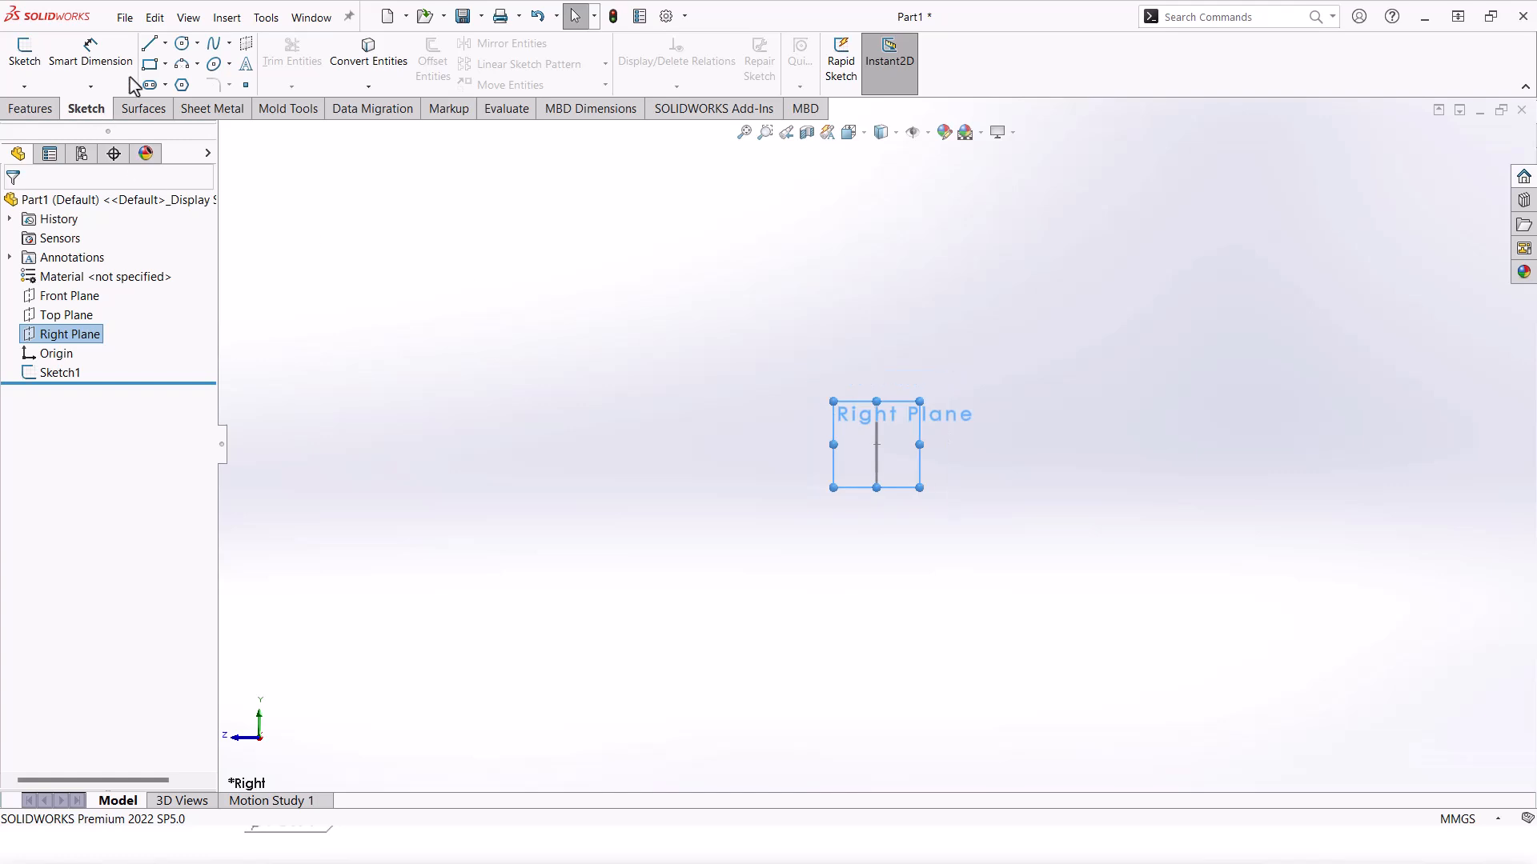
Step: On the Right Plane, draw a horizontal line from the origin, a tangent arc and a vertical line
{"action": "left_click", "coordinate": [152, 50]}
{"action": "left_click", "coordinate": [881, 437]}
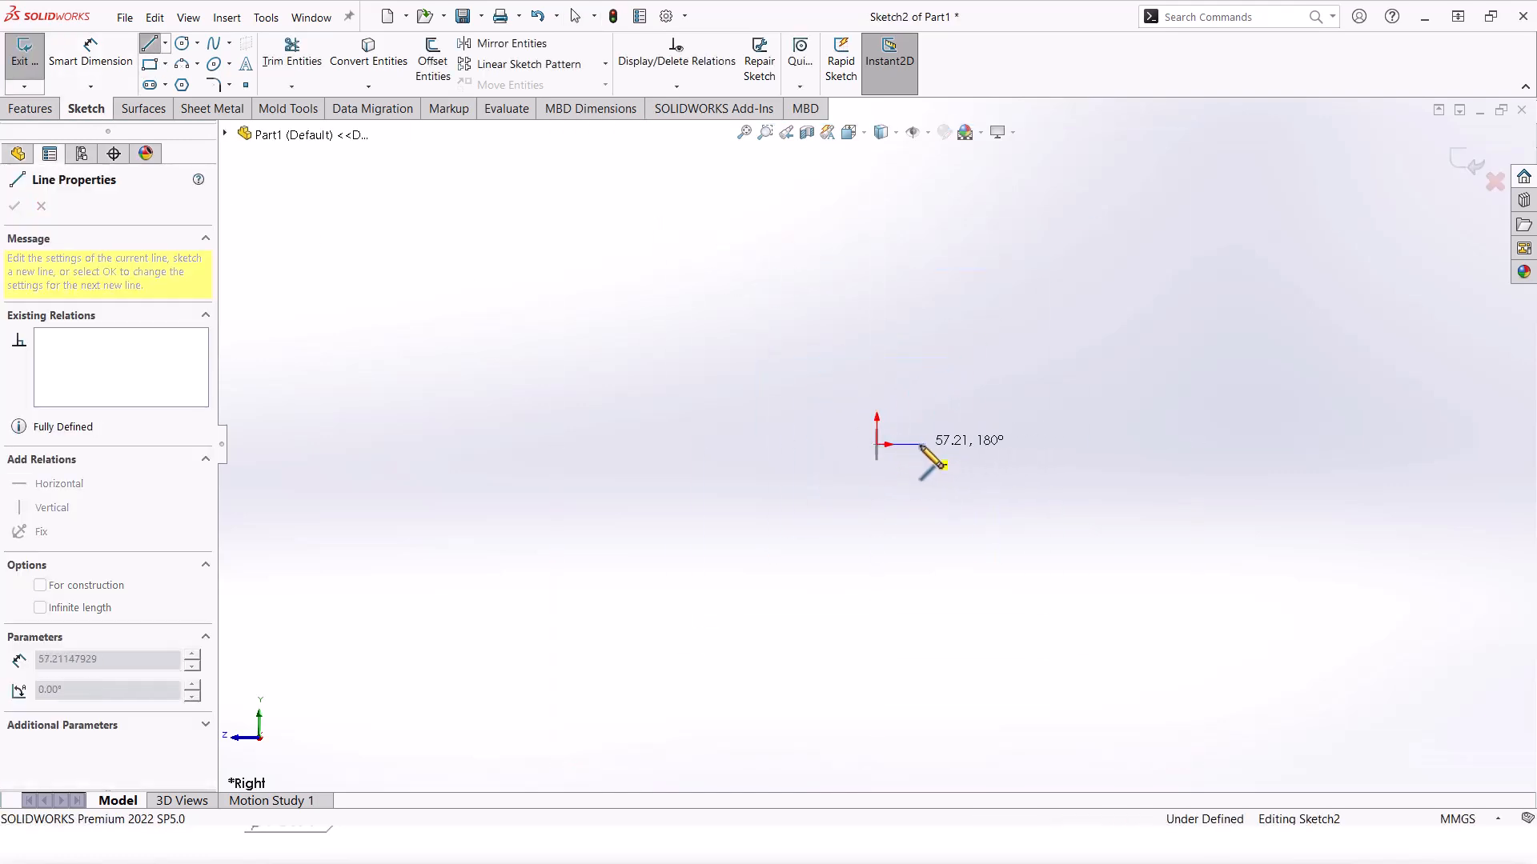
{"action": "left_click", "coordinate": [920, 445]}
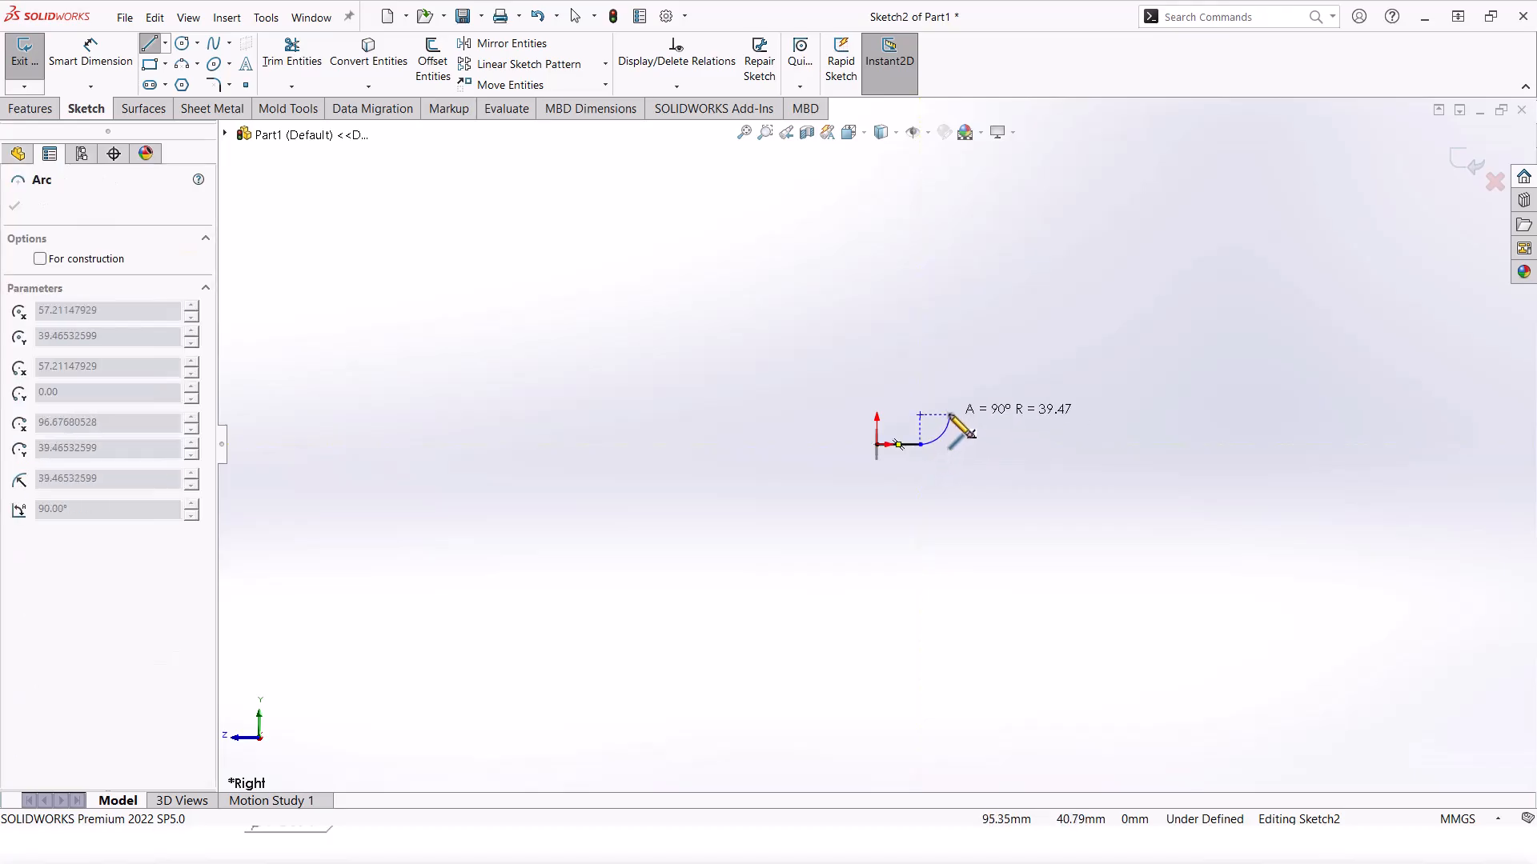
{"action": "left_click", "coordinate": [950, 414]}
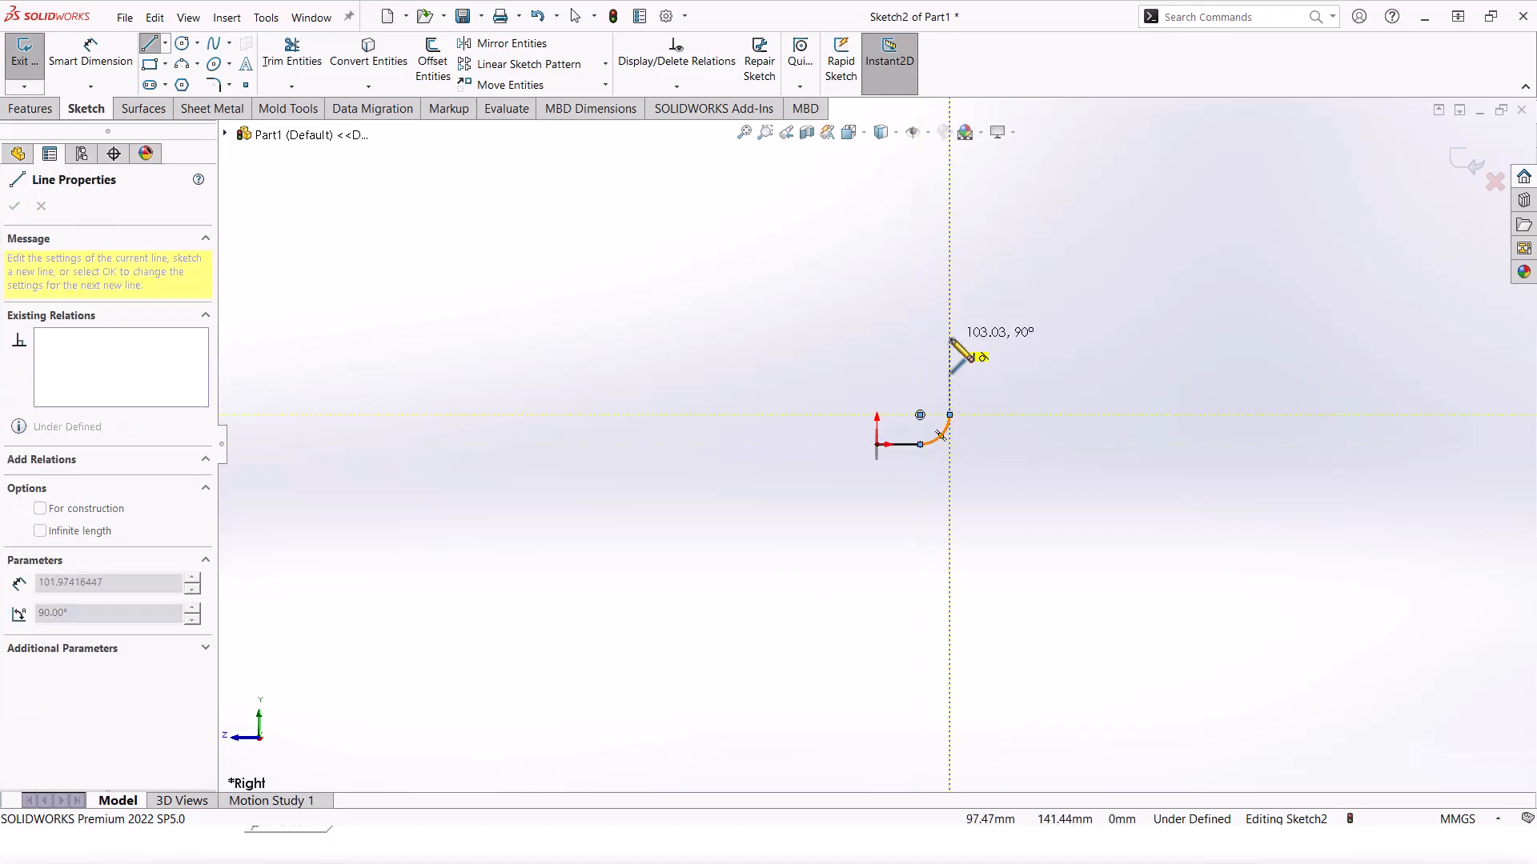
{"action": "left_click", "coordinate": [949, 347]}
{"action": "key", "text": "Escape"}
{"action": "scroll", "coordinate": [944, 419], "scroll_direction": "down", "scroll_amount": 3}
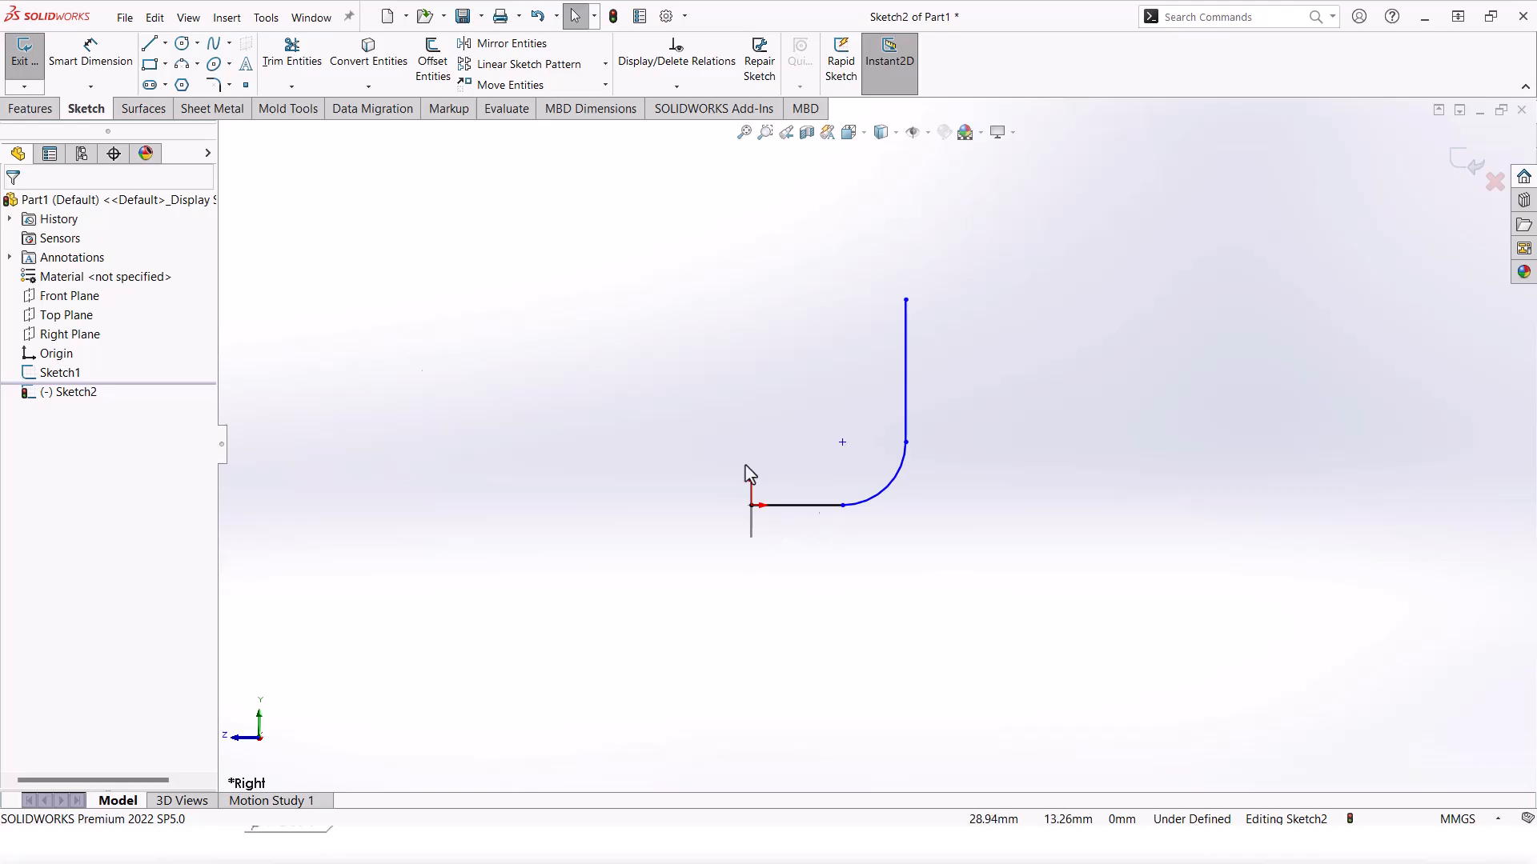
Step: Dimension the horizontal run to 100 mm and the bend arc to R40
{"action": "left_click", "coordinate": [103, 63]}
{"action": "left_click", "coordinate": [750, 507]}
{"action": "left_click", "coordinate": [906, 416]}
{"action": "left_click", "coordinate": [869, 634]}
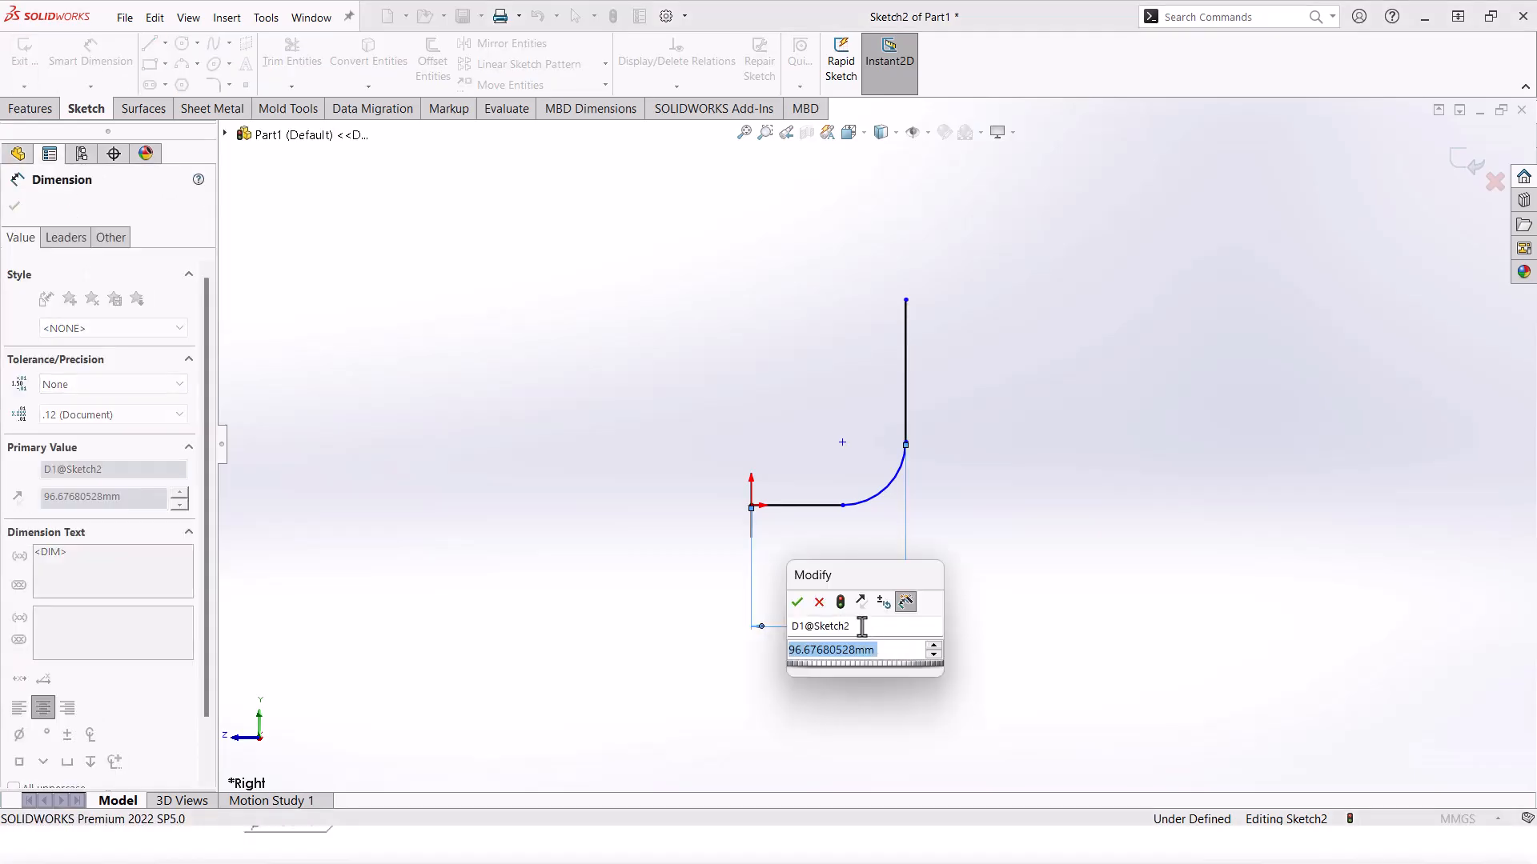
{"action": "type", "text": "10"}
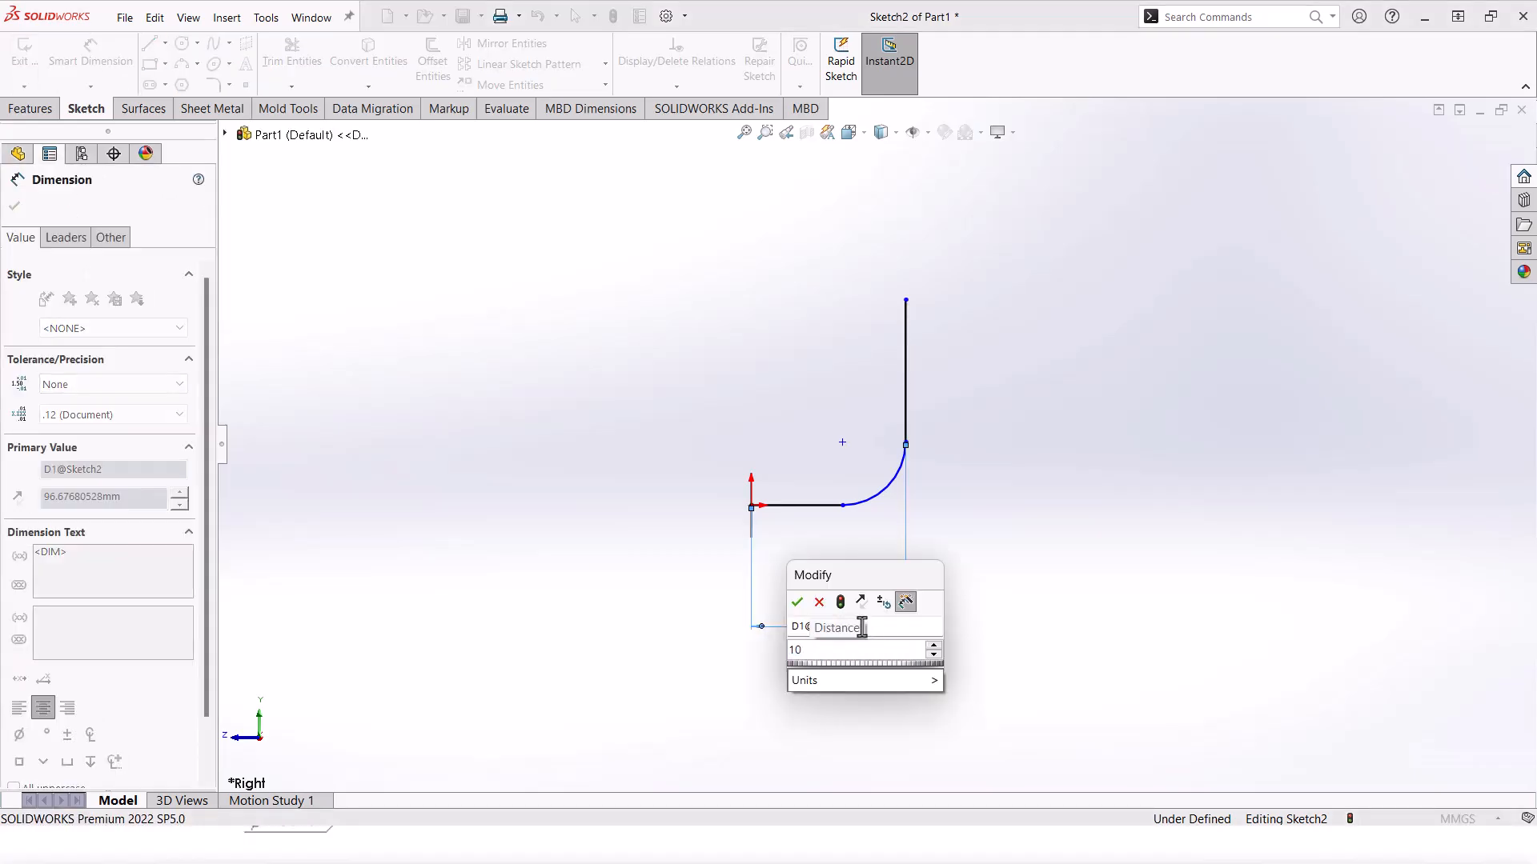
{"action": "type", "text": "0"}
{"action": "key", "text": "Return"}
{"action": "left_click", "coordinate": [901, 483]}
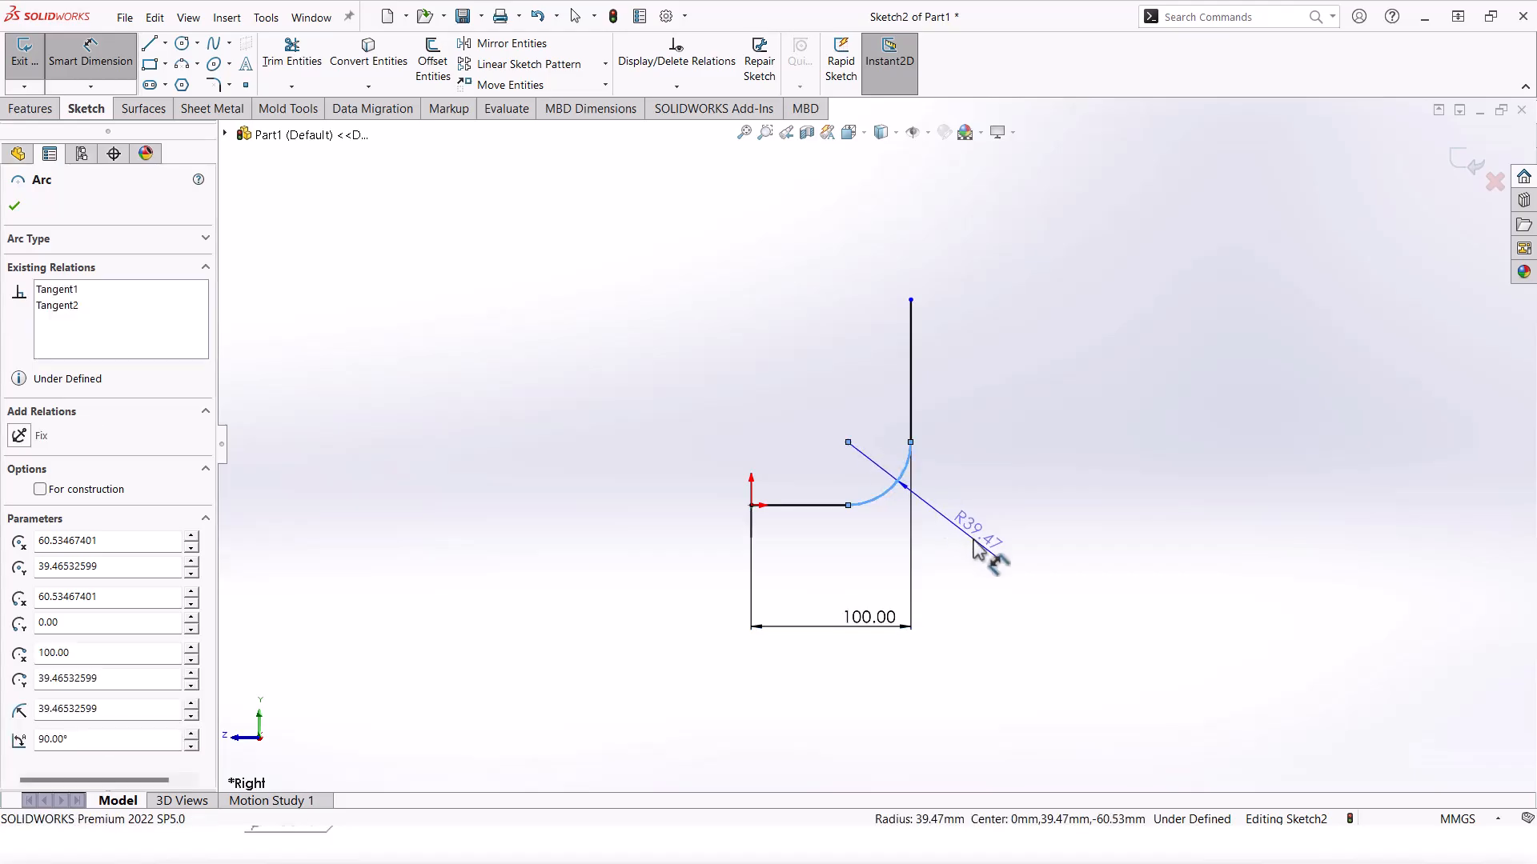
{"action": "left_click", "coordinate": [975, 551]}
{"action": "type", "text": "40"}
{"action": "key", "text": "Return"}
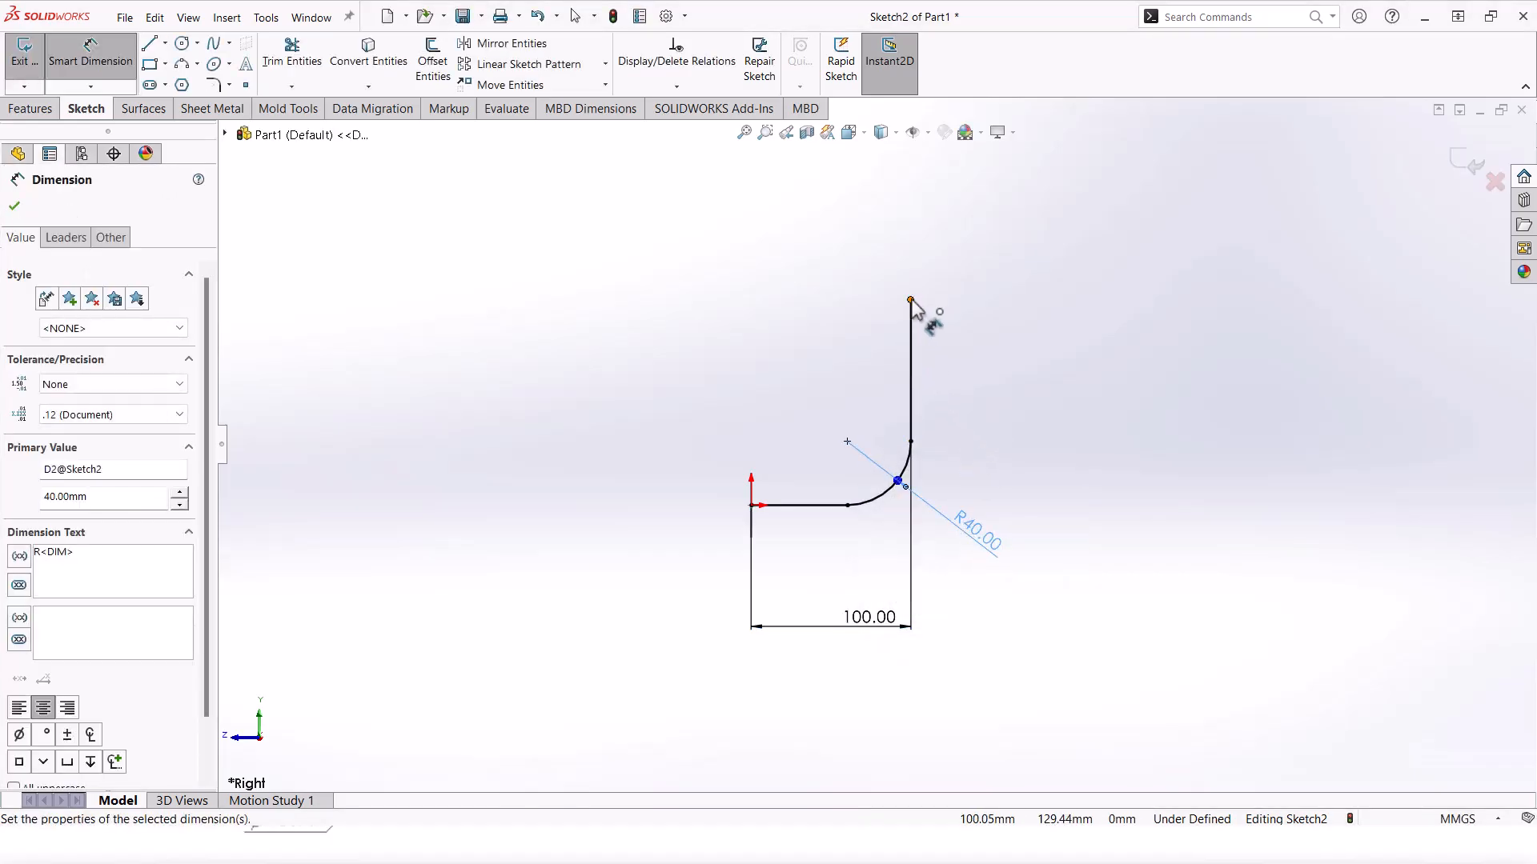
Step: Dimension the vertical line height to 100 mm and exit the path sketch
{"action": "left_click", "coordinate": [910, 300]}
{"action": "left_click", "coordinate": [834, 505]}
{"action": "left_click", "coordinate": [1018, 470]}
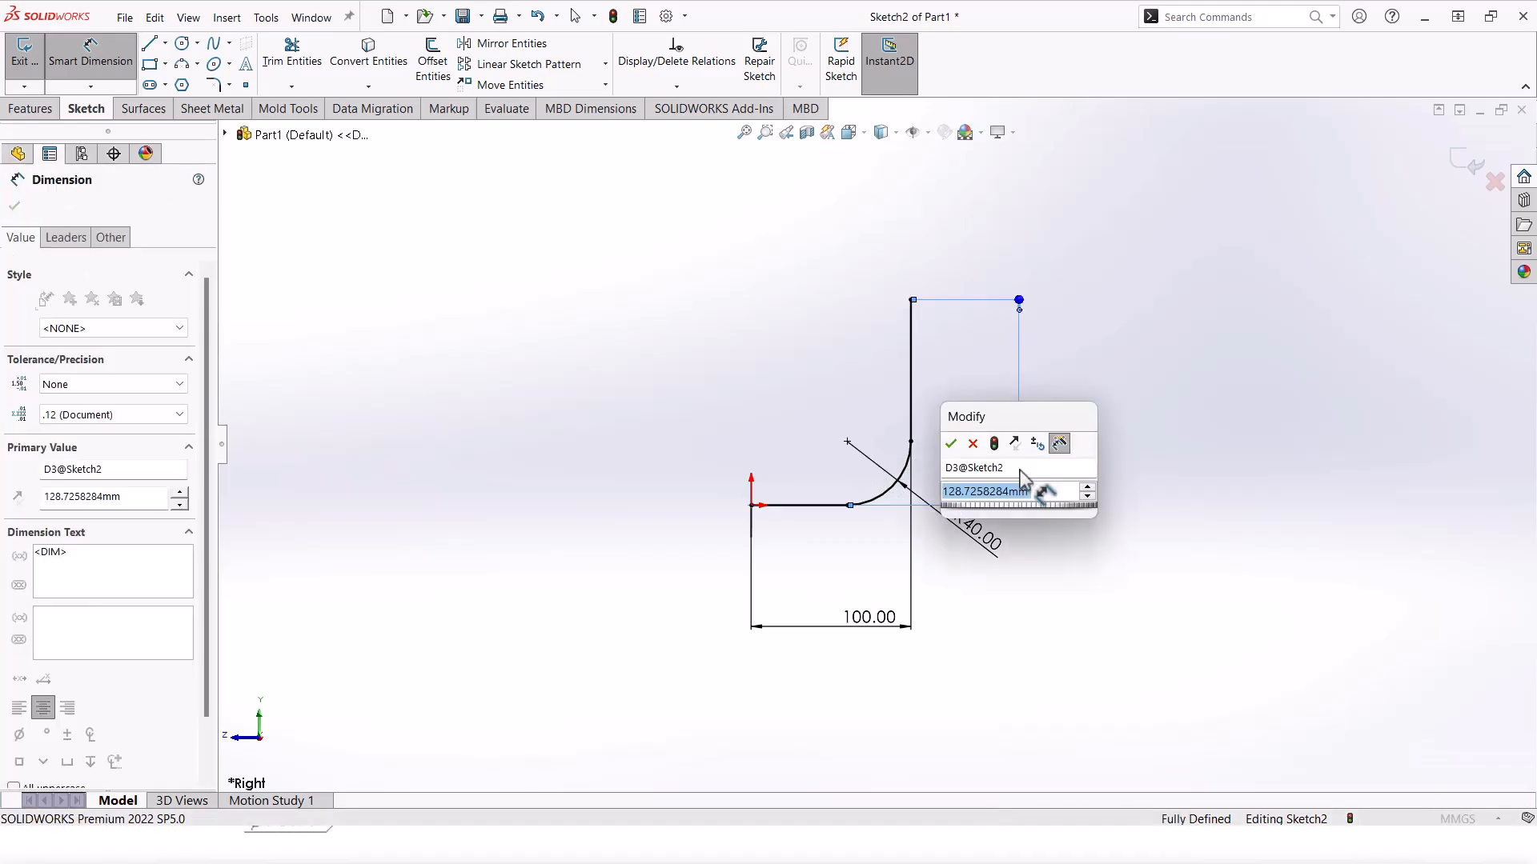
{"action": "type", "text": "100"}
{"action": "key", "text": "Return"}
{"action": "left_click", "coordinate": [1472, 159]}
{"action": "mouse_move", "coordinate": [878, 468]}
{"action": "middle_mouse_down"}
{"action": "mouse_move", "coordinate": [920, 491]}
{"action": "mouse_move", "coordinate": [824, 441]}
{"action": "middle_mouse_up"}
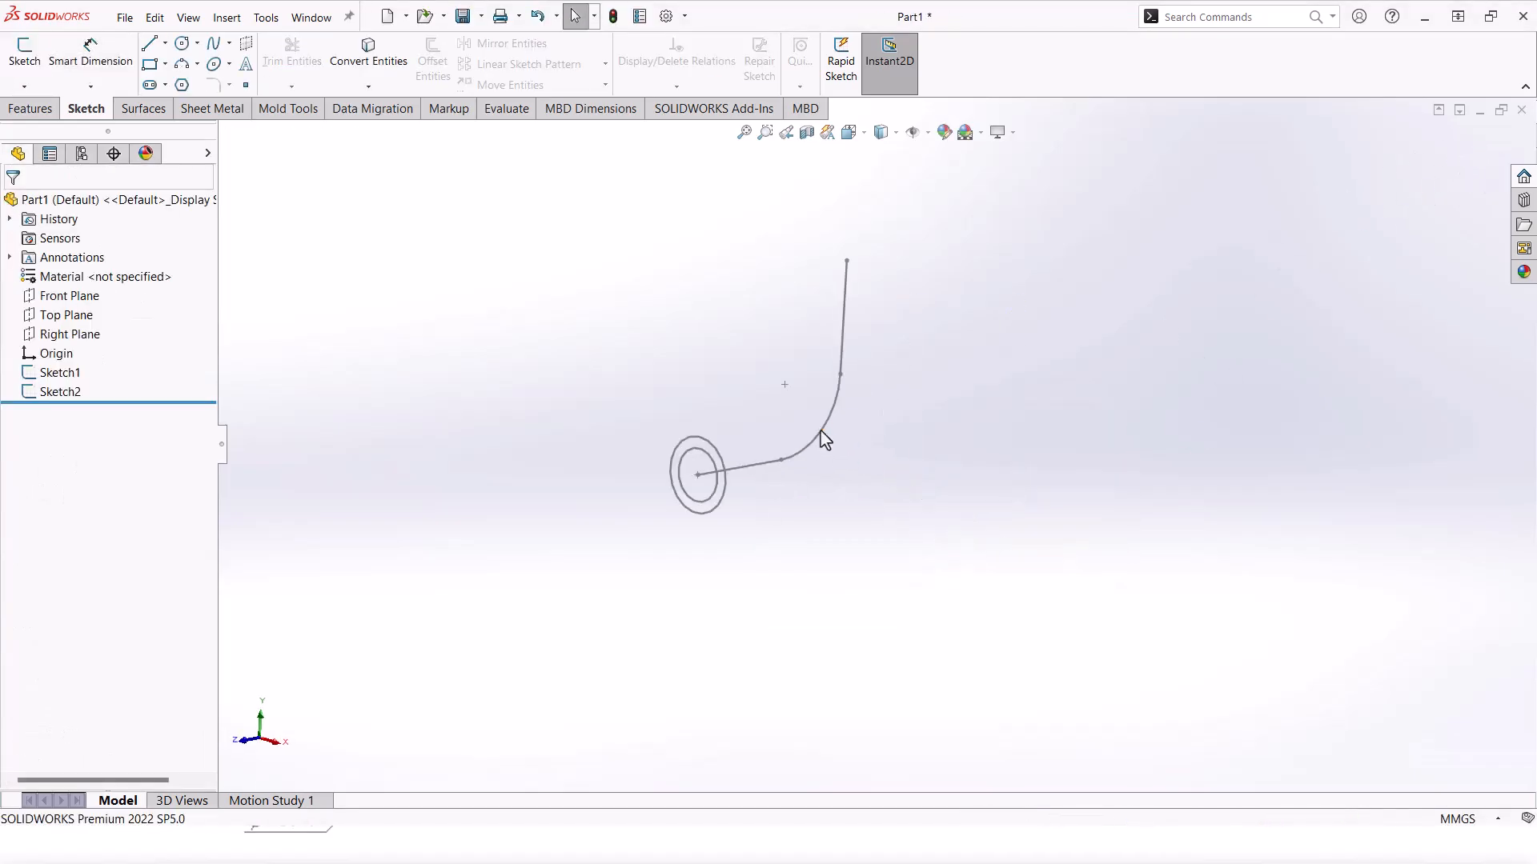
Step: Create a Swept Boss/Base with Sketch1 as profile and Sketch2 as path
{"action": "left_click", "coordinate": [36, 110]}
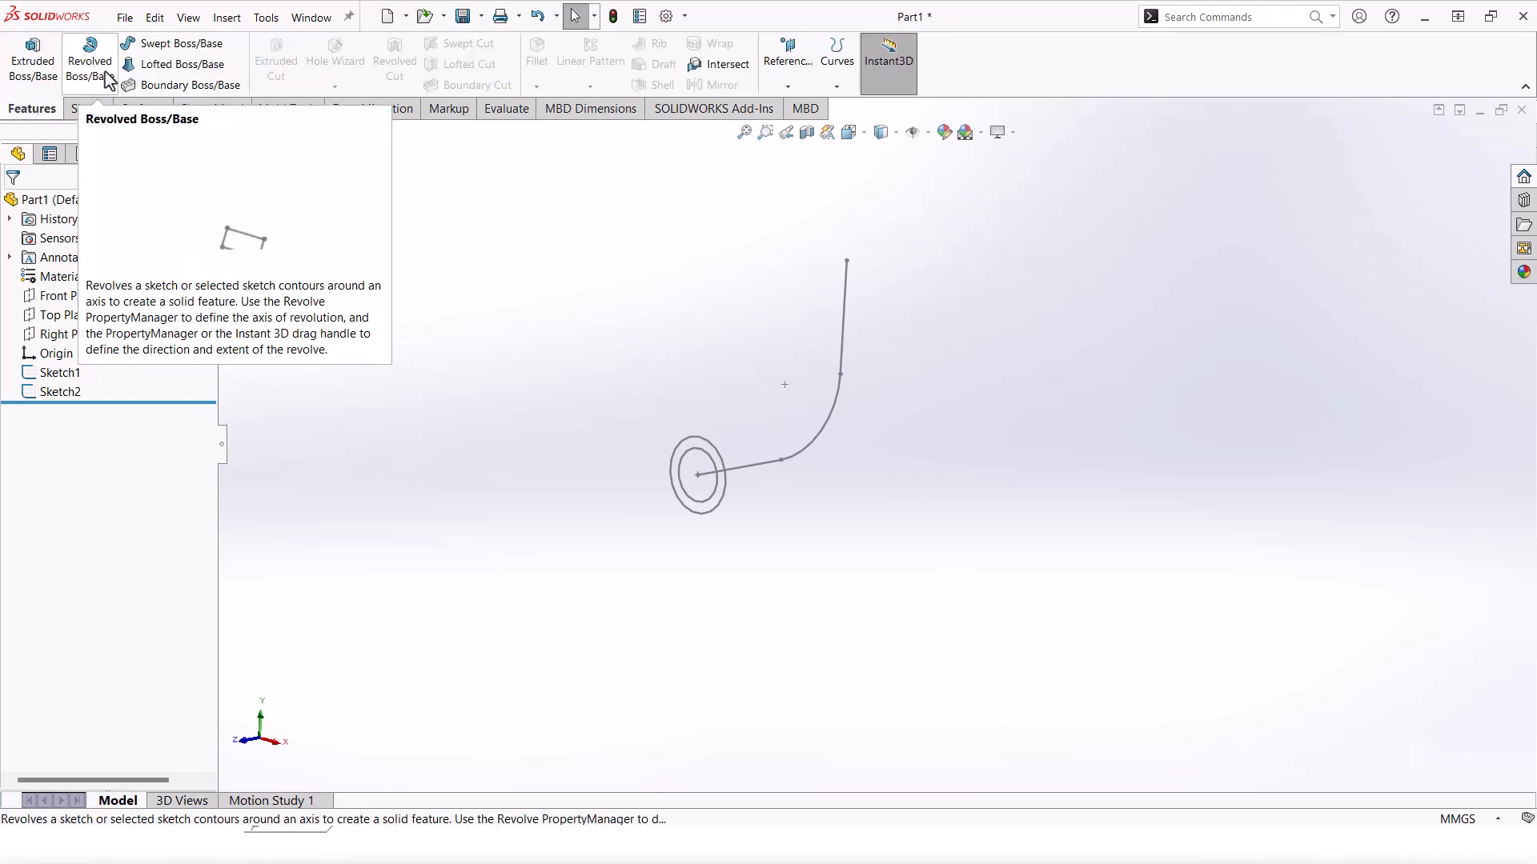
{"action": "left_click", "coordinate": [136, 45]}
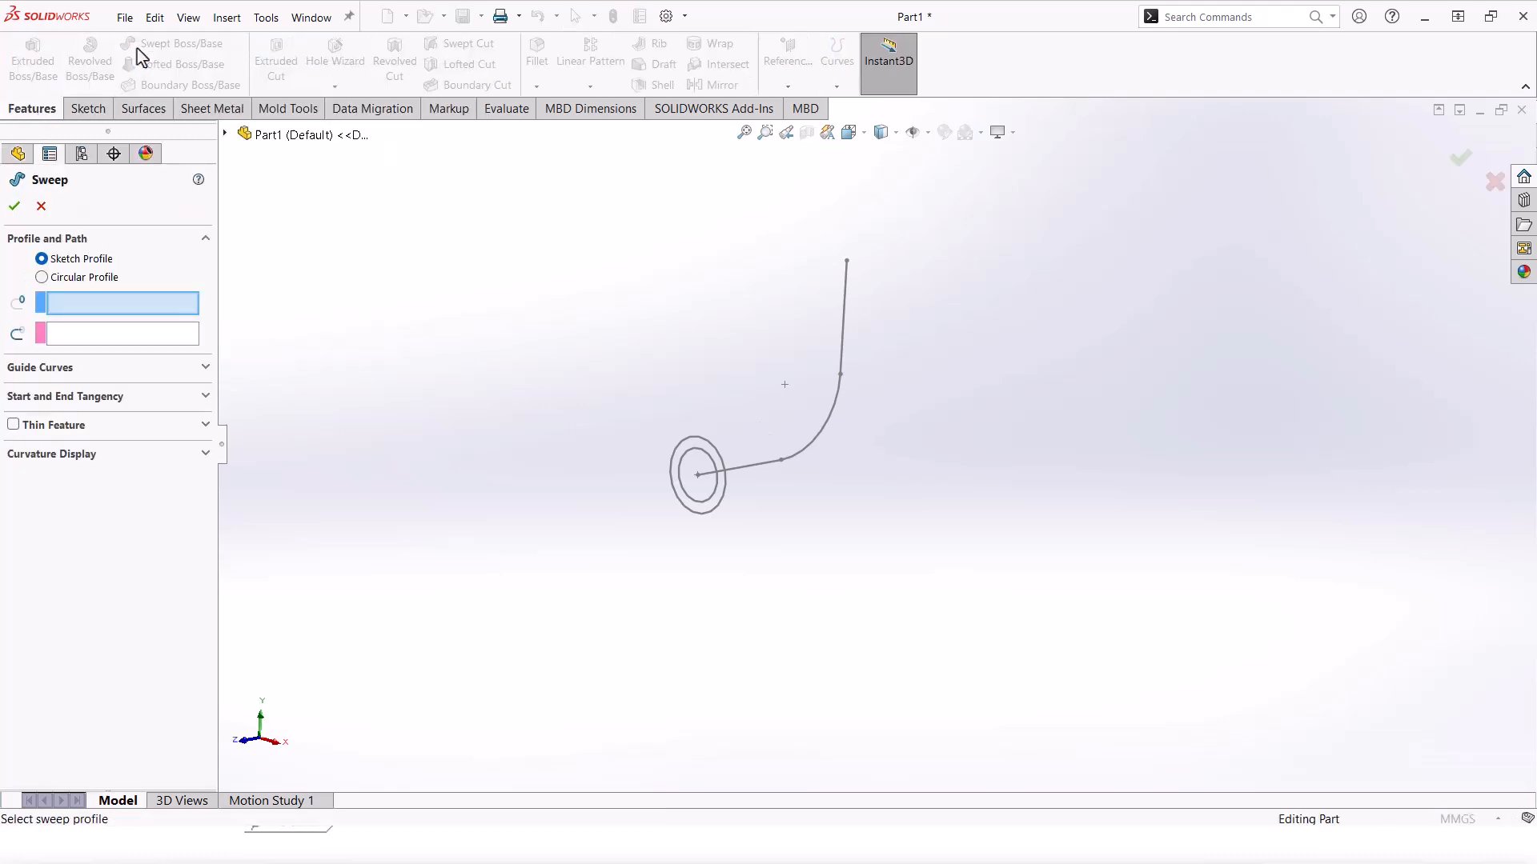
{"action": "left_click", "coordinate": [718, 461]}
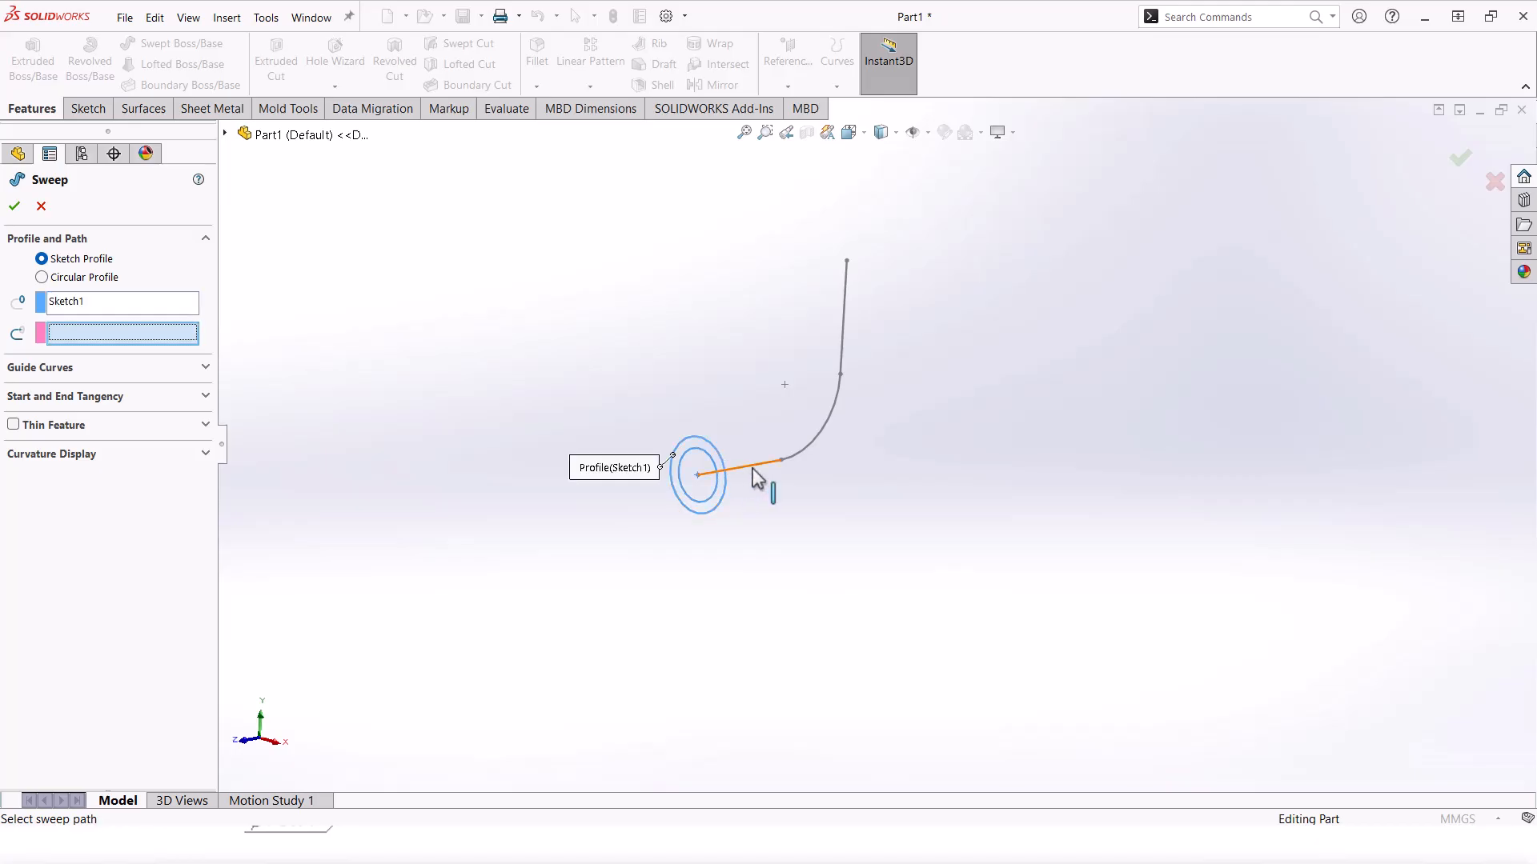
{"action": "left_click", "coordinate": [752, 469]}
{"action": "mouse_move", "coordinate": [752, 469]}
{"action": "middle_mouse_down"}
{"action": "mouse_move", "coordinate": [843, 491]}
{"action": "mouse_move", "coordinate": [837, 381]}
{"action": "mouse_move", "coordinate": [635, 386]}
{"action": "middle_mouse_up"}
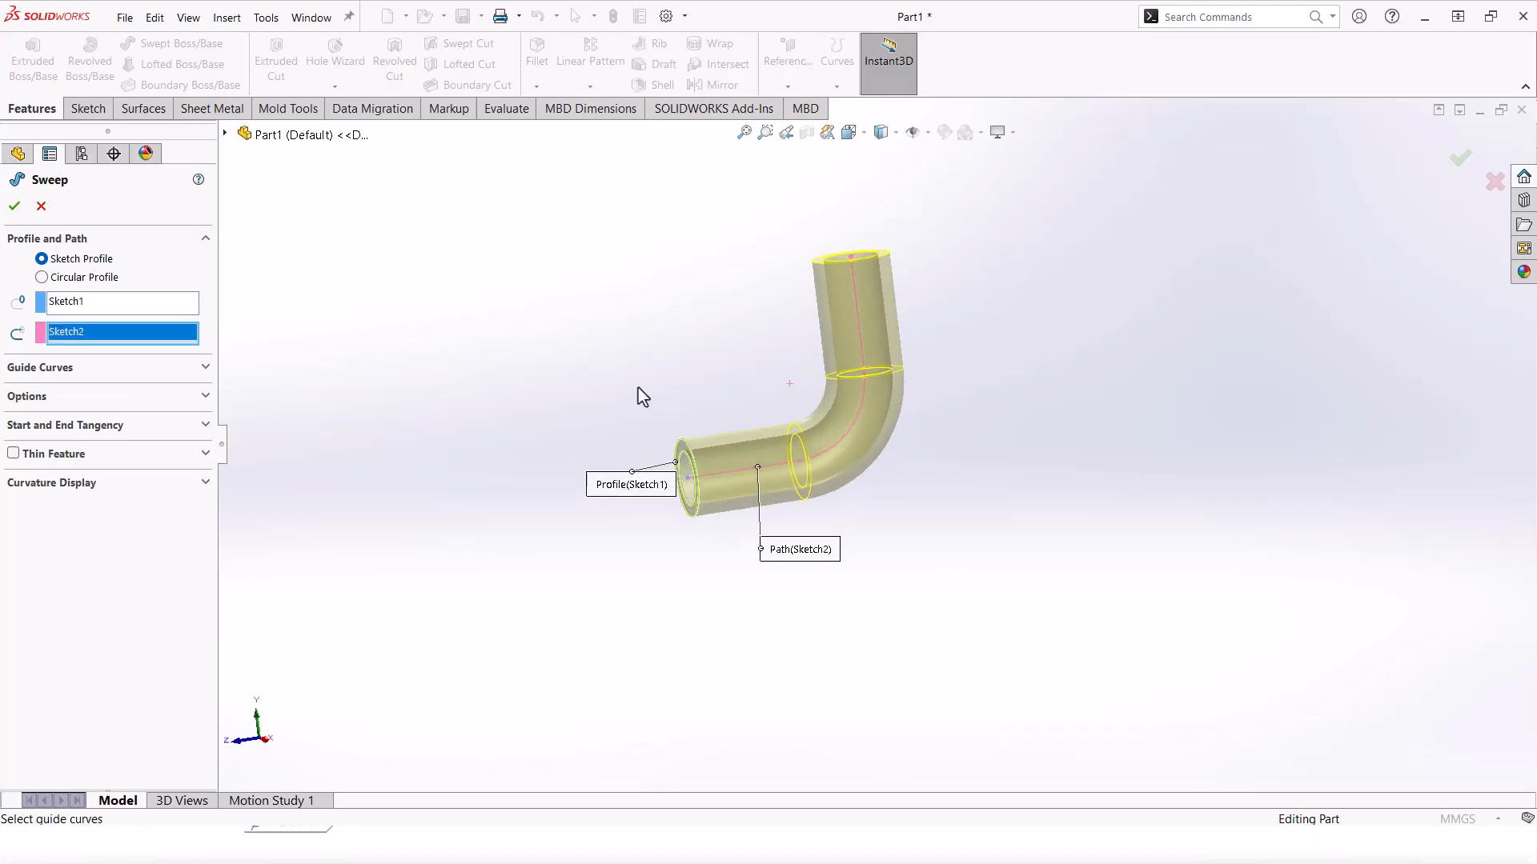
{"action": "left_click", "coordinate": [14, 206]}
{"action": "middle_click_drag", "start_coordinate": [856, 335], "coordinate": [788, 387]}
Step: Select the horizontal tube's end face and view it normal to
{"action": "left_click", "coordinate": [978, 416]}
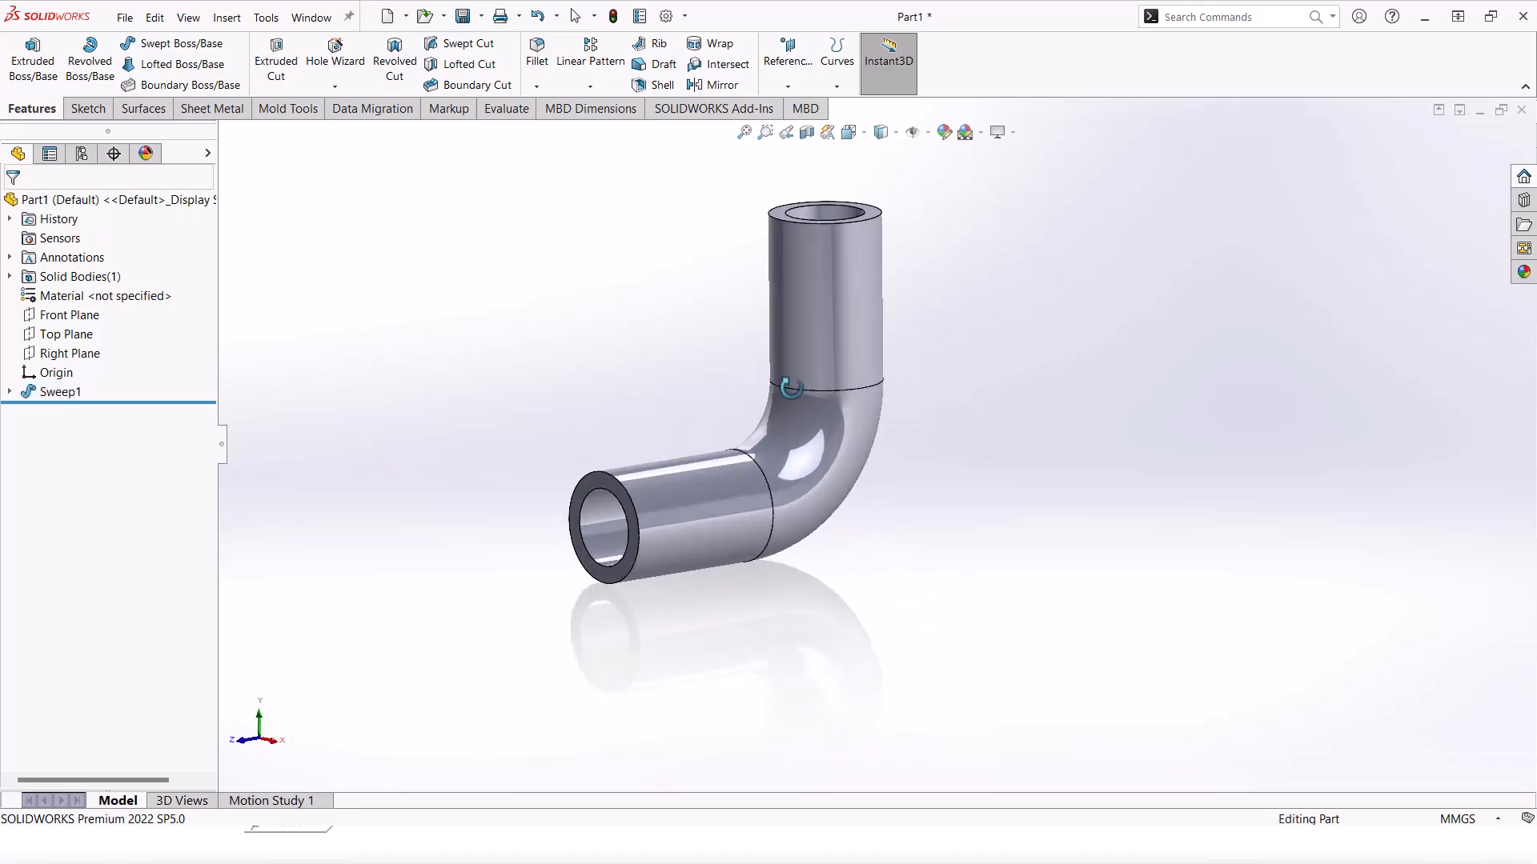
{"action": "scroll", "coordinate": [580, 520], "scroll_direction": "down", "scroll_amount": 3}
{"action": "left_click", "coordinate": [588, 500]}
{"action": "left_click", "coordinate": [746, 457]}
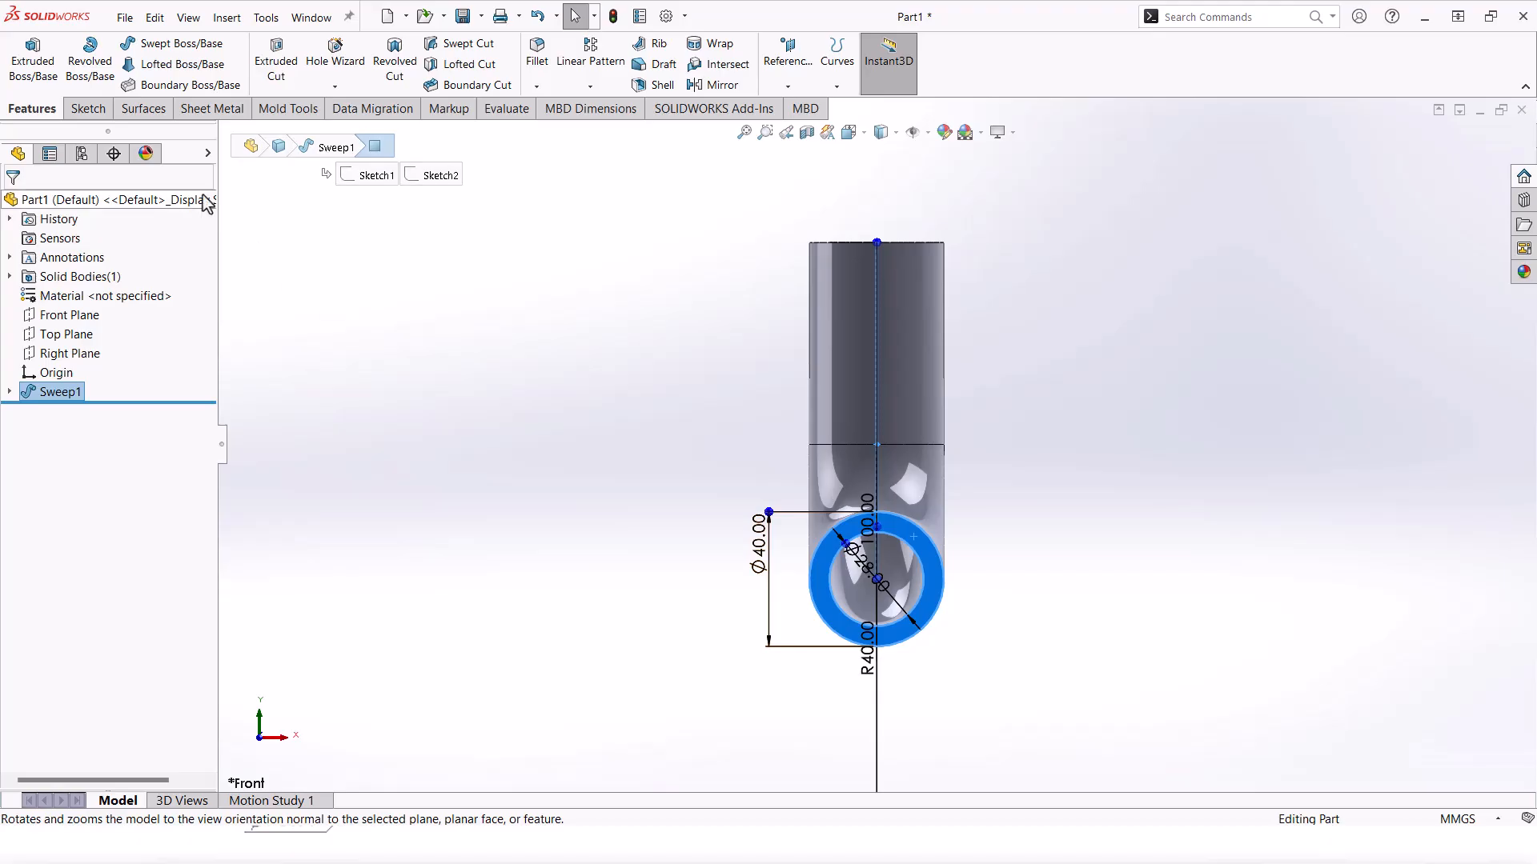
Step: Sketch a flange circle centred on the origin and convert the tube's end edge into the sketch
{"action": "left_click", "coordinate": [88, 108]}
{"action": "left_click", "coordinate": [183, 43]}
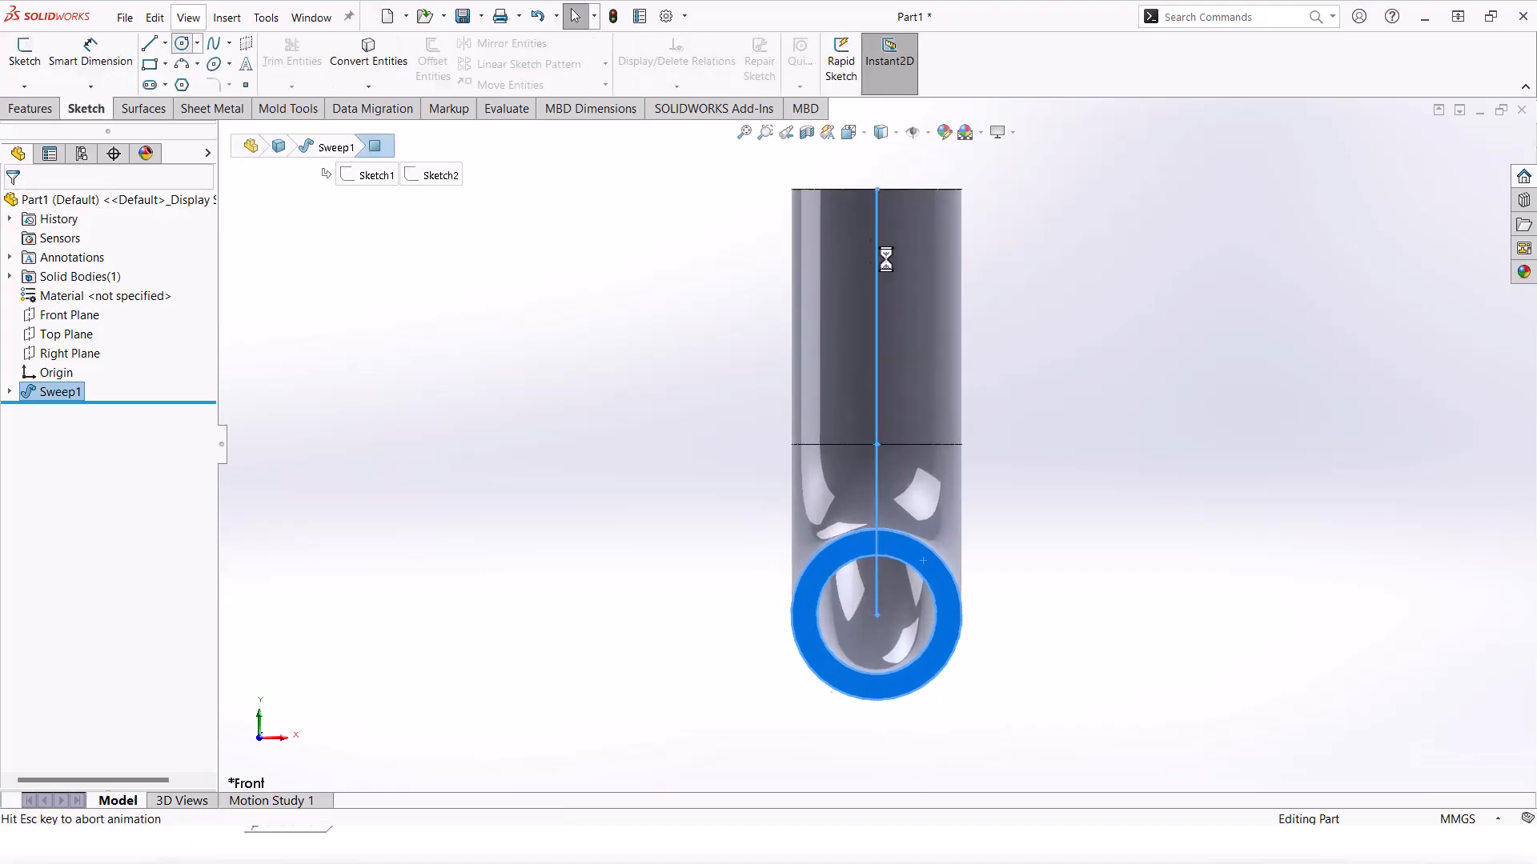
{"action": "left_click", "coordinate": [877, 637]}
{"action": "scroll", "coordinate": [910, 602], "scroll_direction": "up", "scroll_amount": 4}
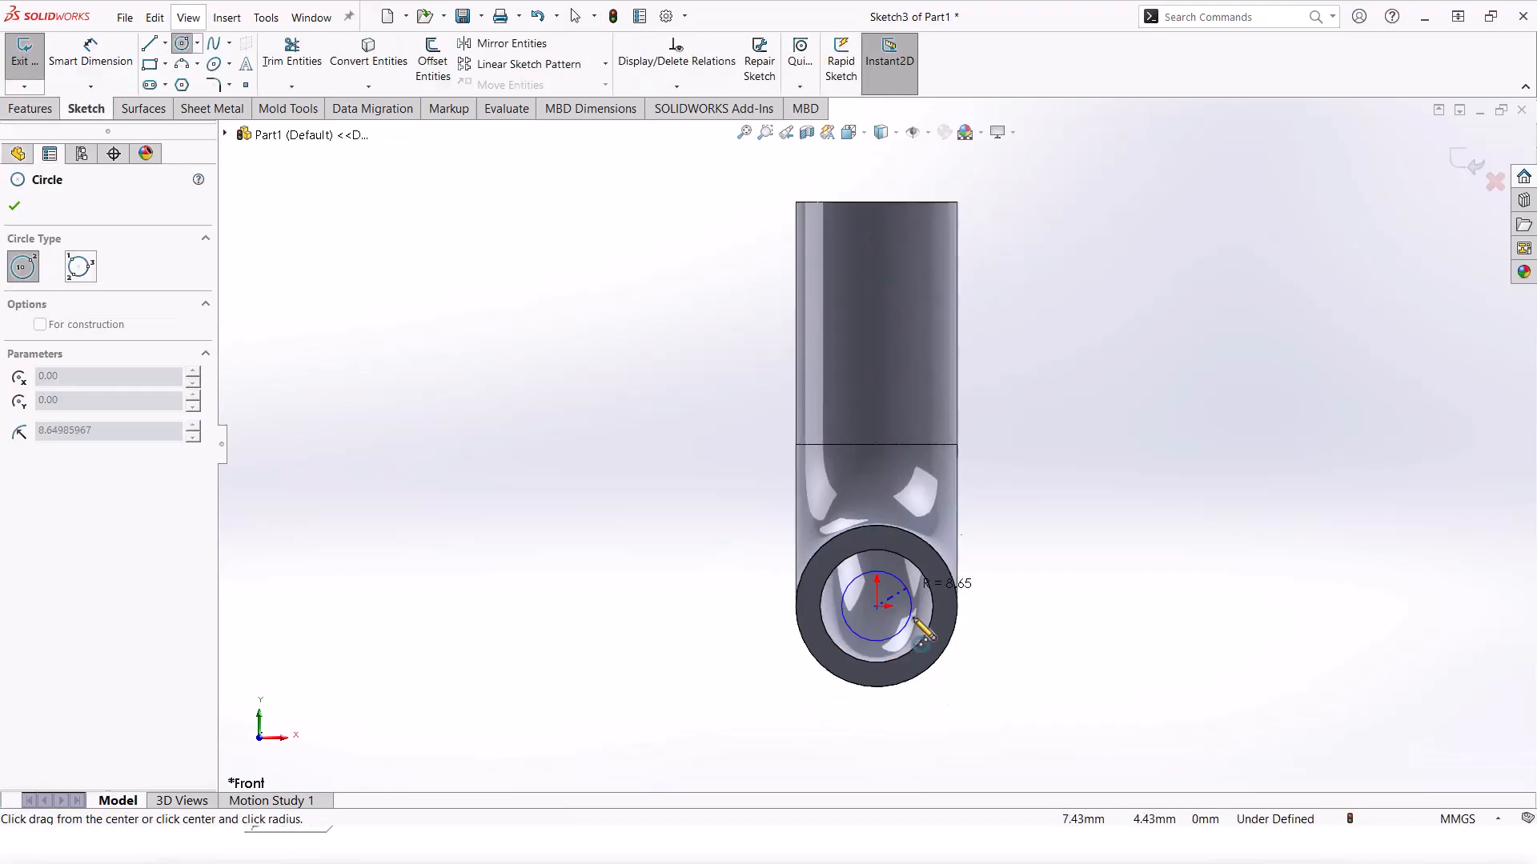
{"action": "left_click", "coordinate": [965, 550]}
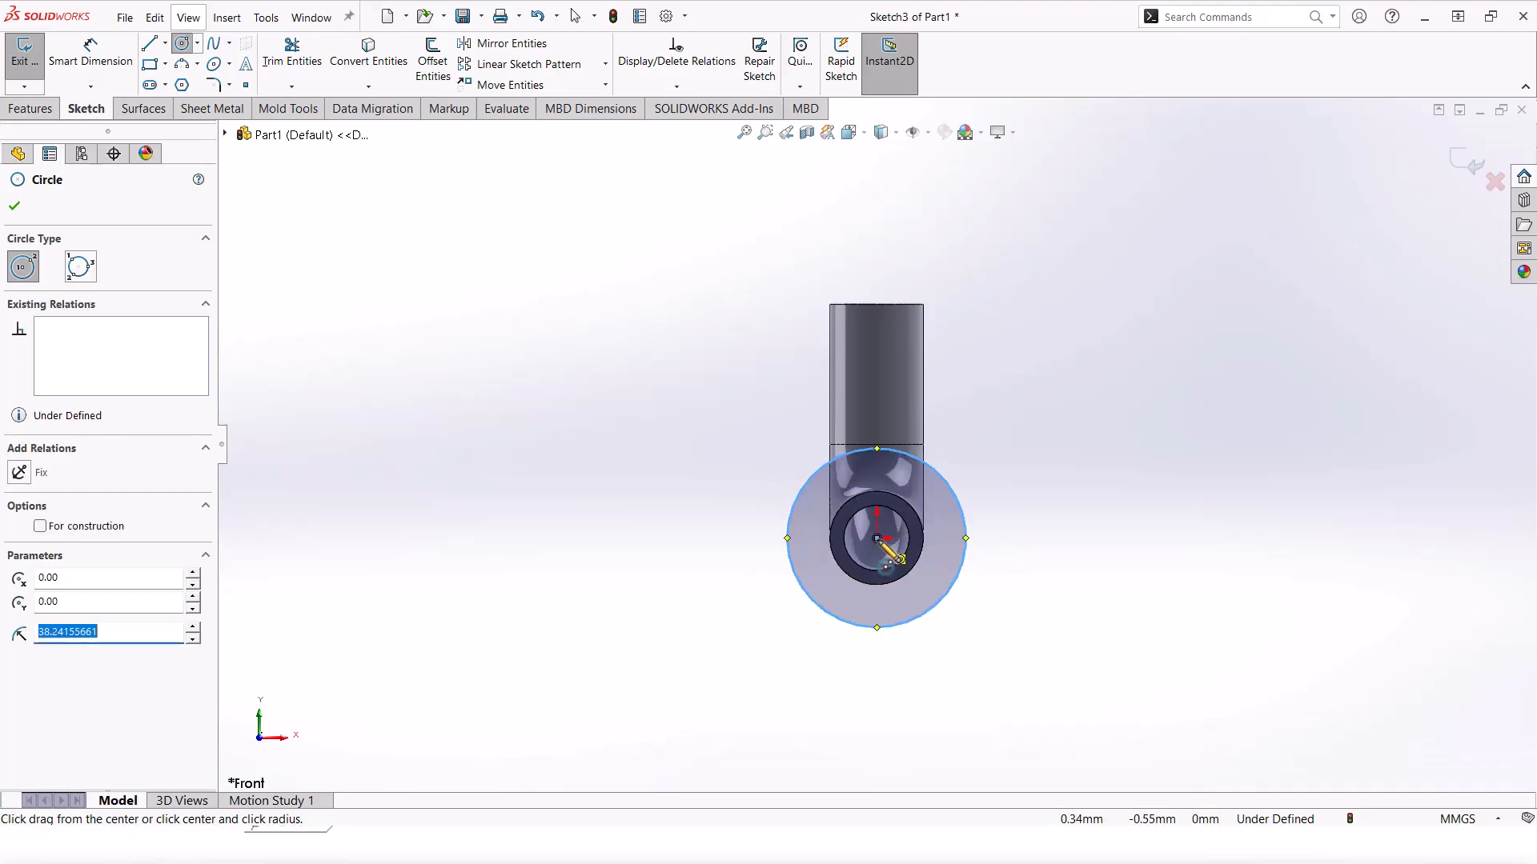
{"action": "scroll", "coordinate": [883, 557], "scroll_direction": "up", "scroll_amount": 3}
{"action": "key", "text": "Escape"}
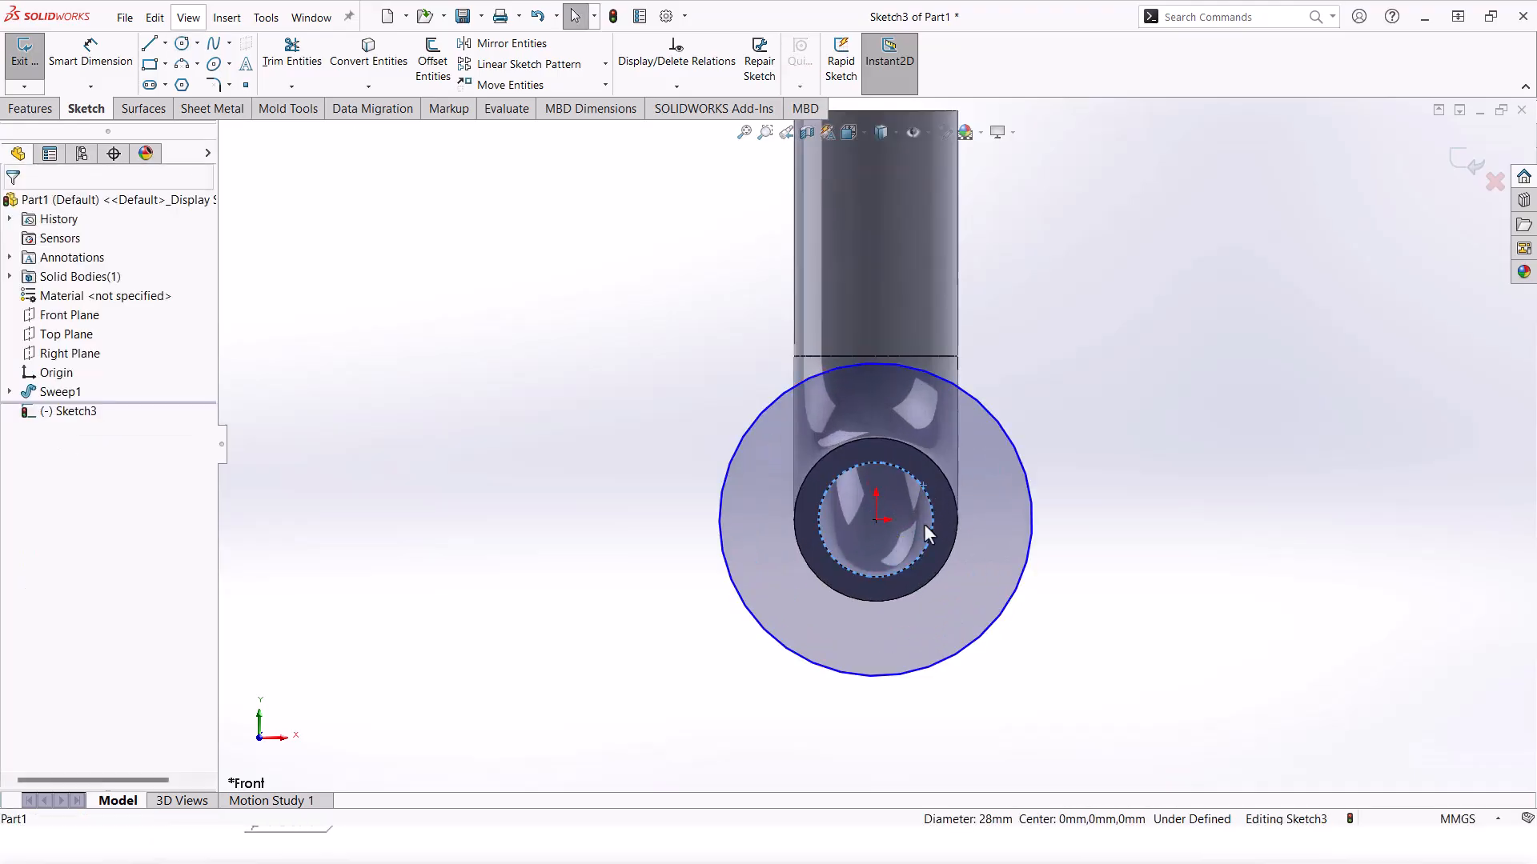
{"action": "left_click", "coordinate": [991, 509]}
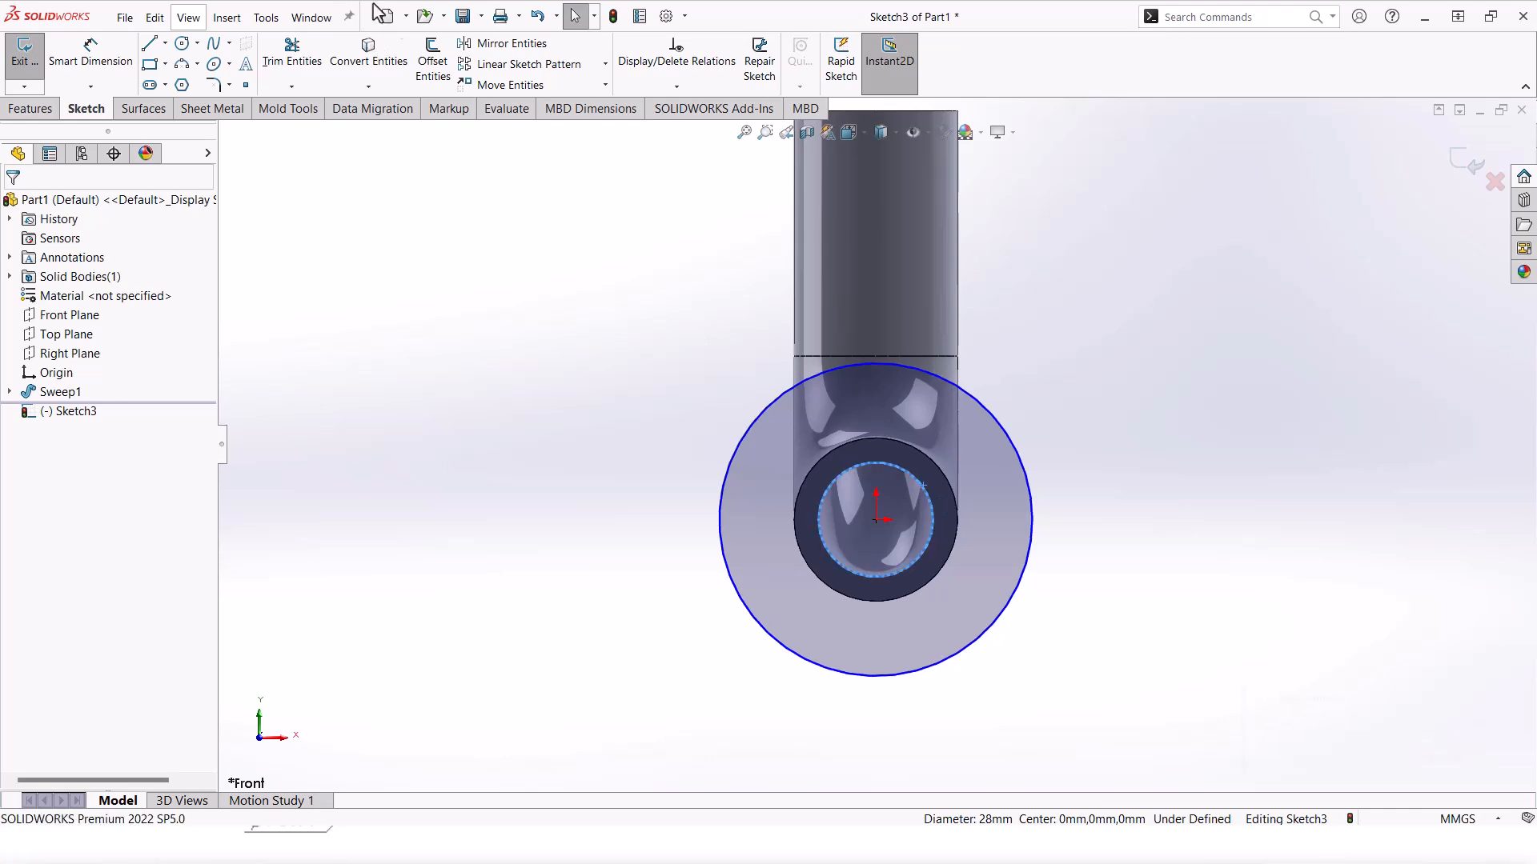
{"action": "left_click", "coordinate": [371, 64]}
Step: Dimension the flange's outer circle to a 78 mm diameter
{"action": "left_click", "coordinate": [90, 56]}
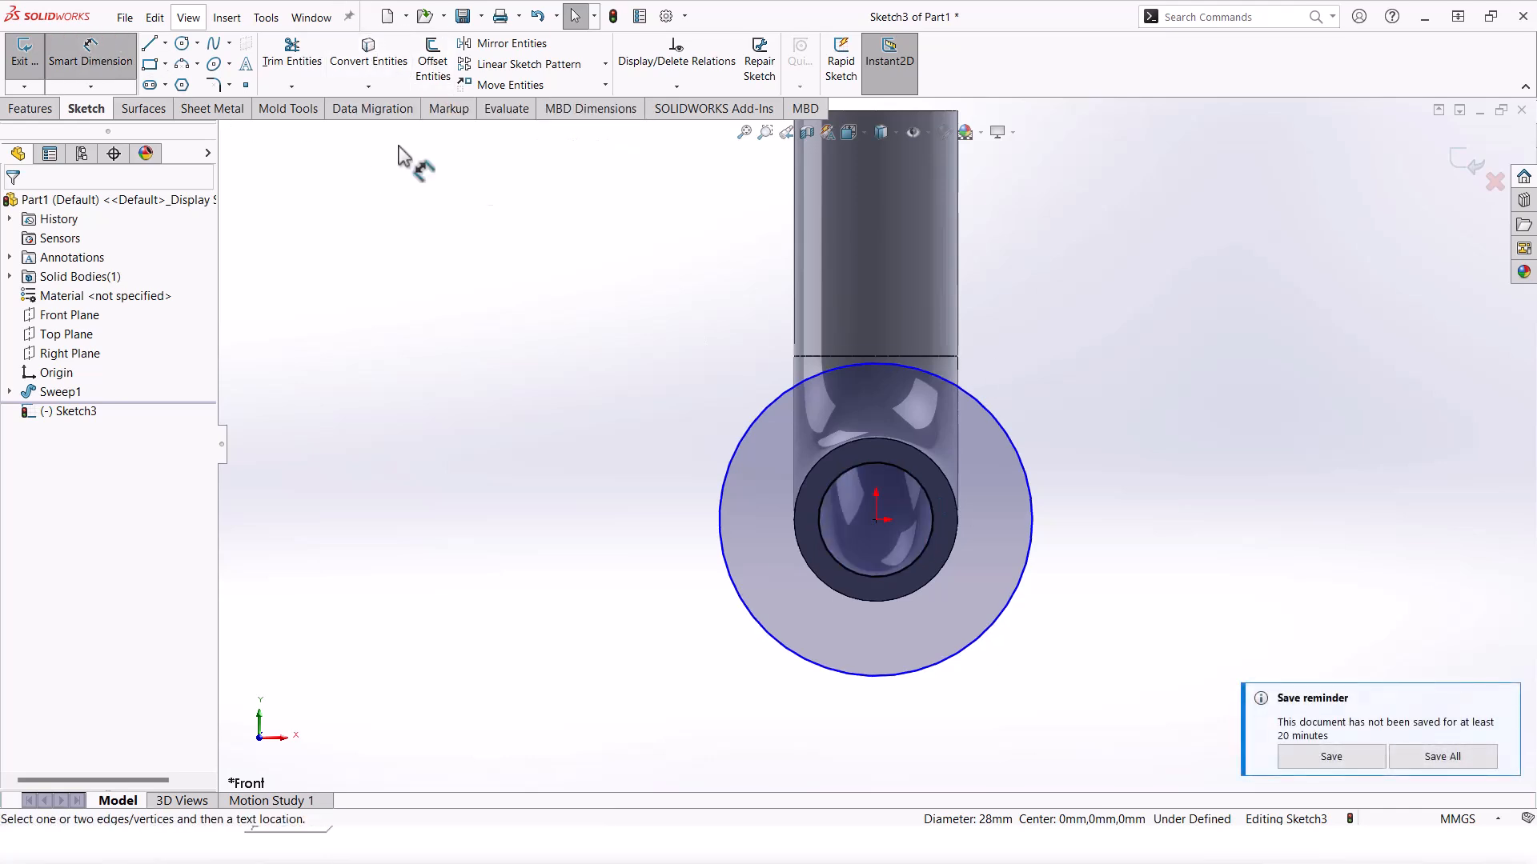
{"action": "left_click", "coordinate": [960, 393]}
{"action": "left_click", "coordinate": [1085, 352]}
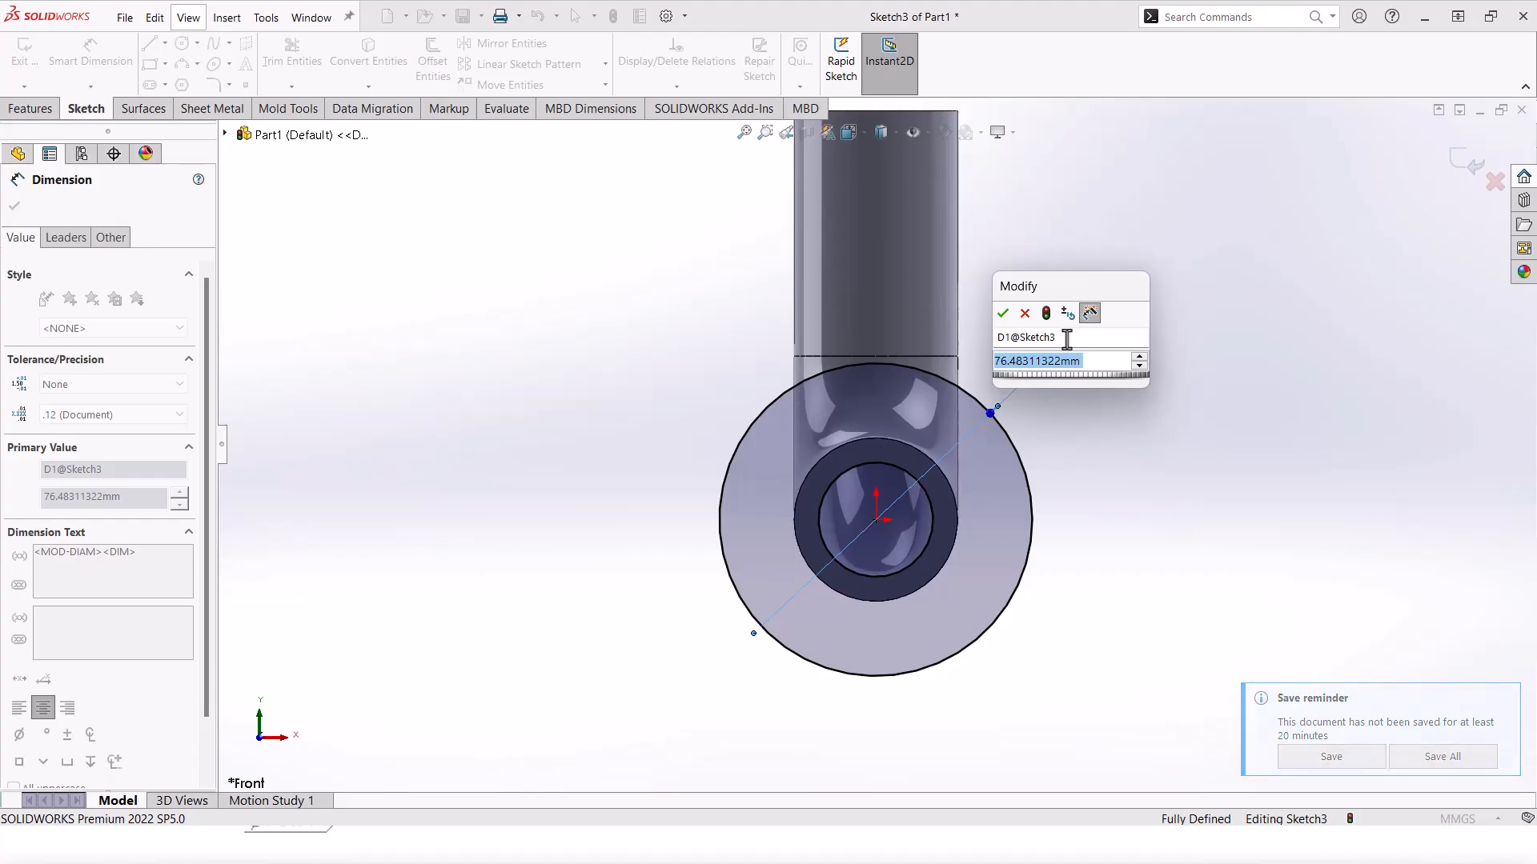
{"action": "type", "text": "78"}
{"action": "key", "text": "Return"}
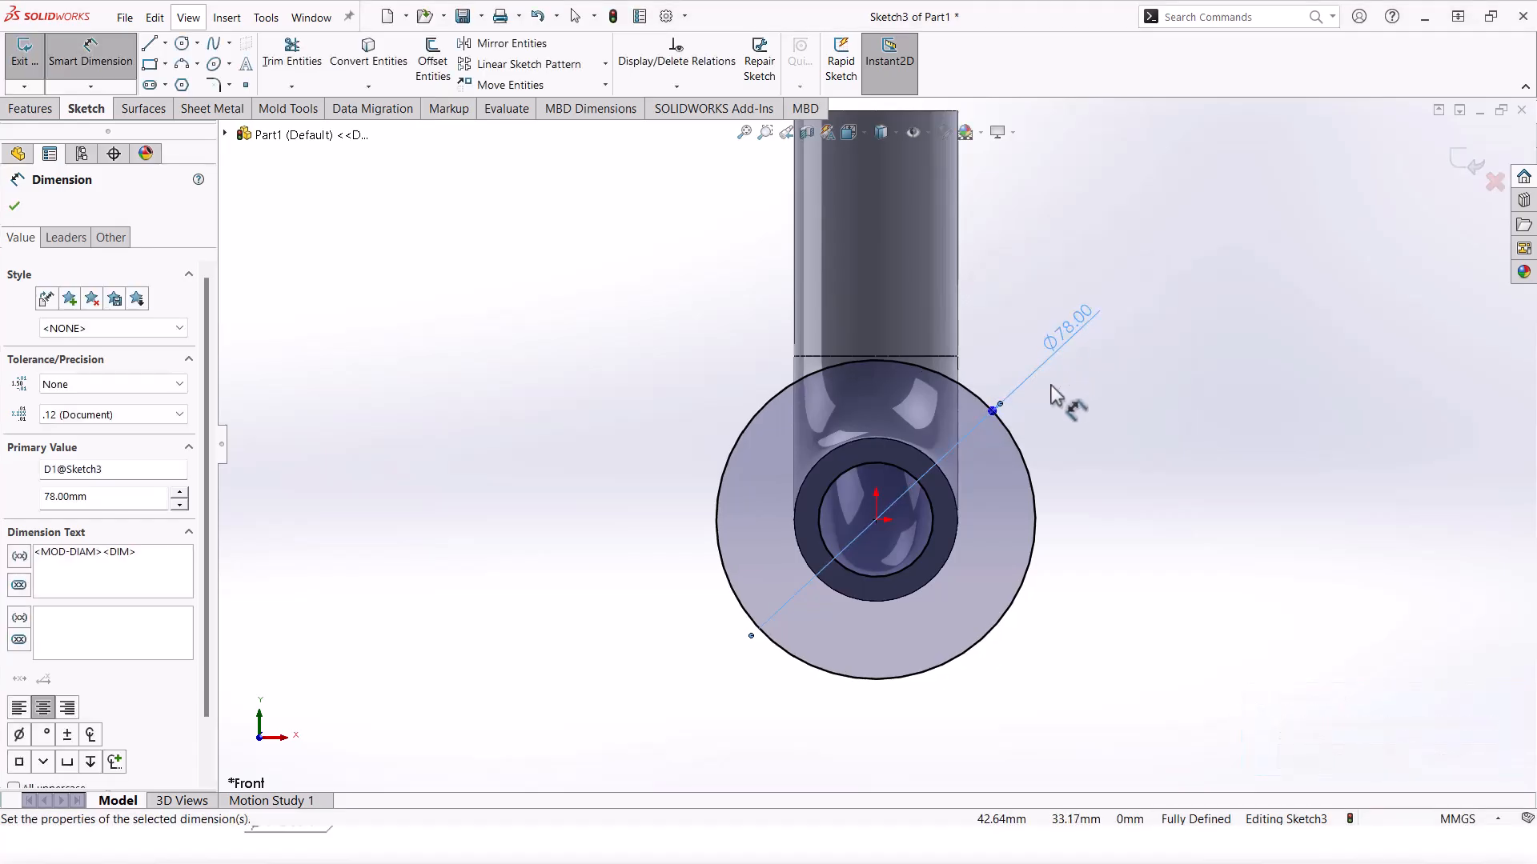
{"action": "scroll", "coordinate": [1050, 385], "scroll_direction": "down", "scroll_amount": 2}
Step: Add a small hole circle above centre and size it to Ø10
{"action": "left_click", "coordinate": [182, 45]}
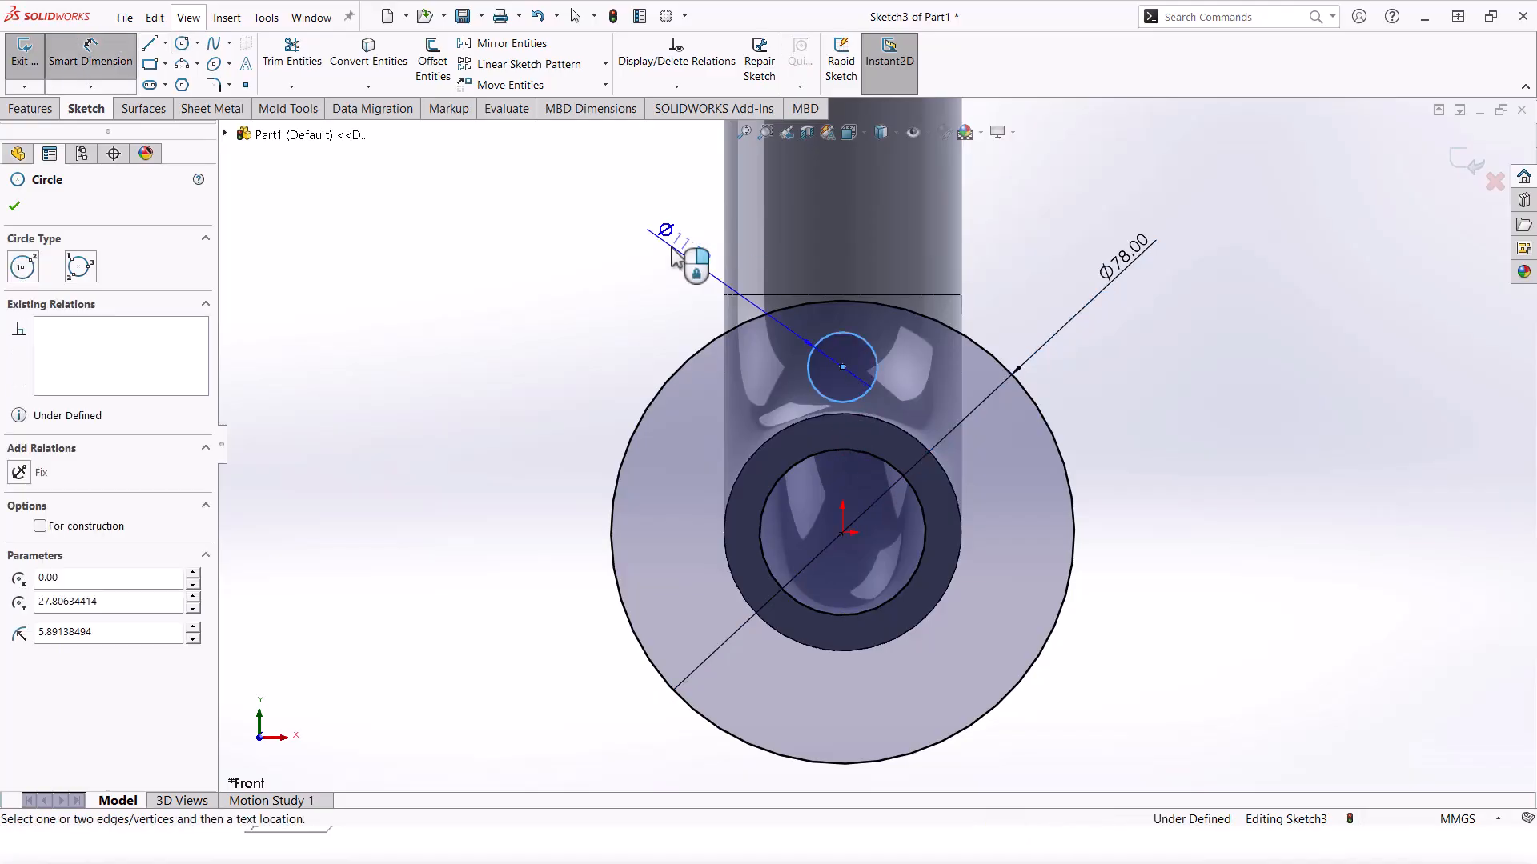
{"action": "left_click", "coordinate": [671, 245]}
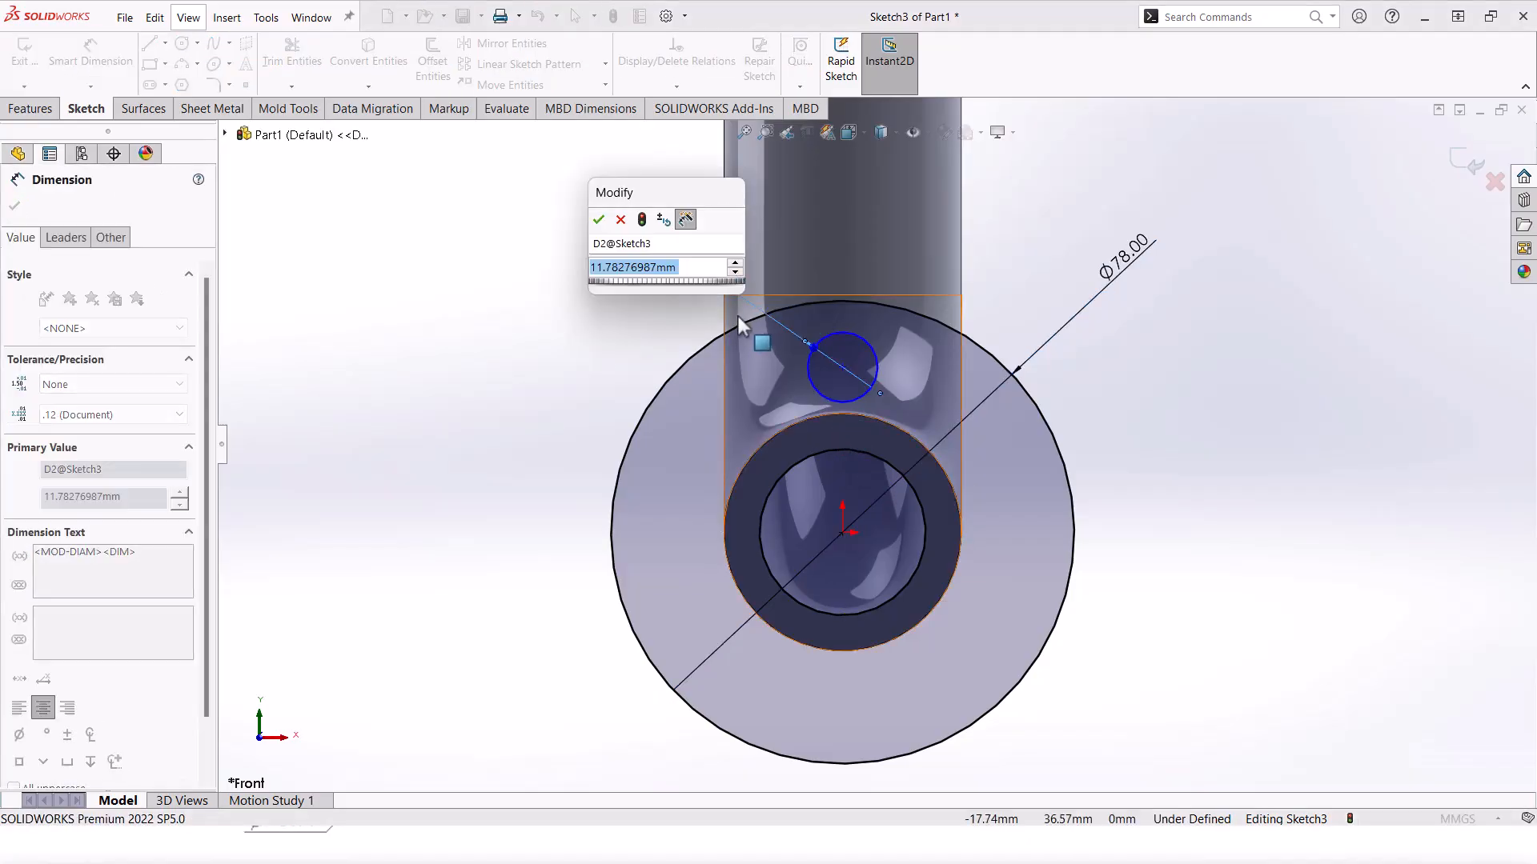
{"action": "type", "text": "10"}
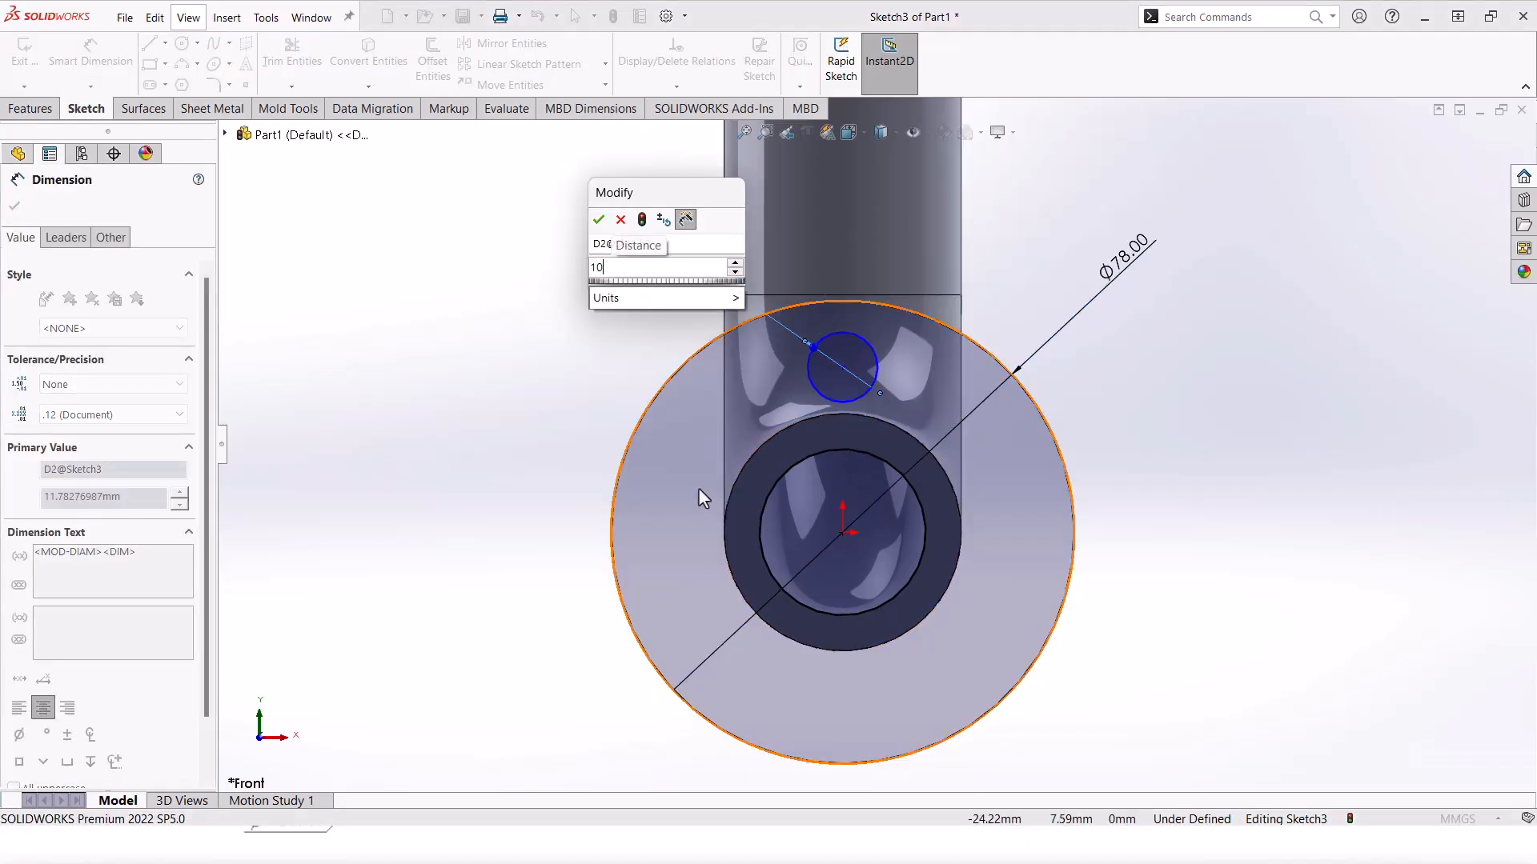
{"action": "key", "text": "Return"}
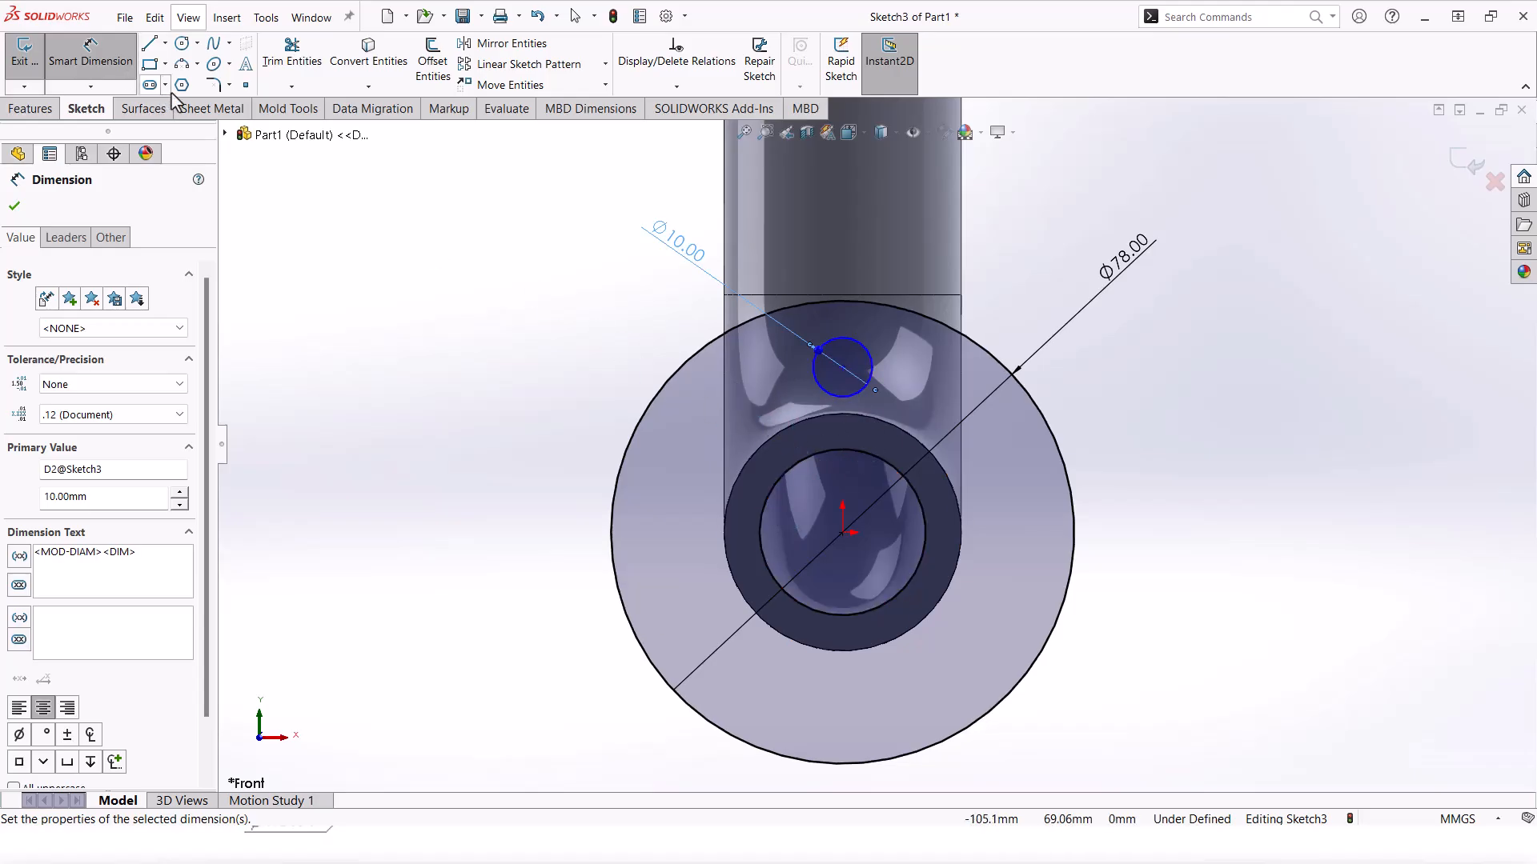
{"action": "left_click", "coordinate": [183, 44]}
{"action": "key", "text": "Escape"}
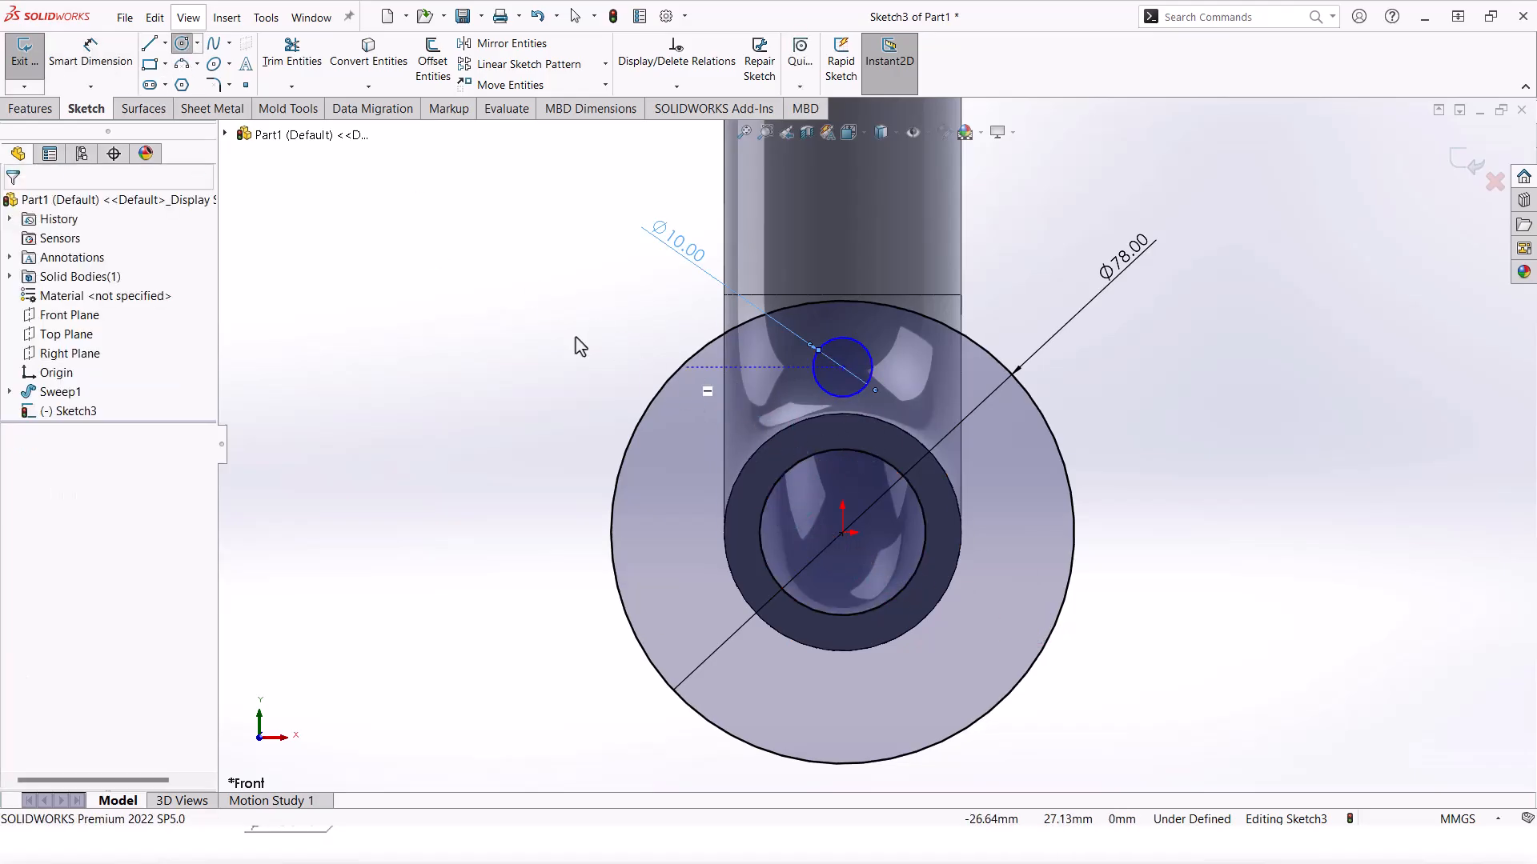
Step: Draw a vertical construction centreline from the origin to the hole's centre
{"action": "left_click", "coordinate": [165, 42]}
{"action": "left_click", "coordinate": [192, 78]}
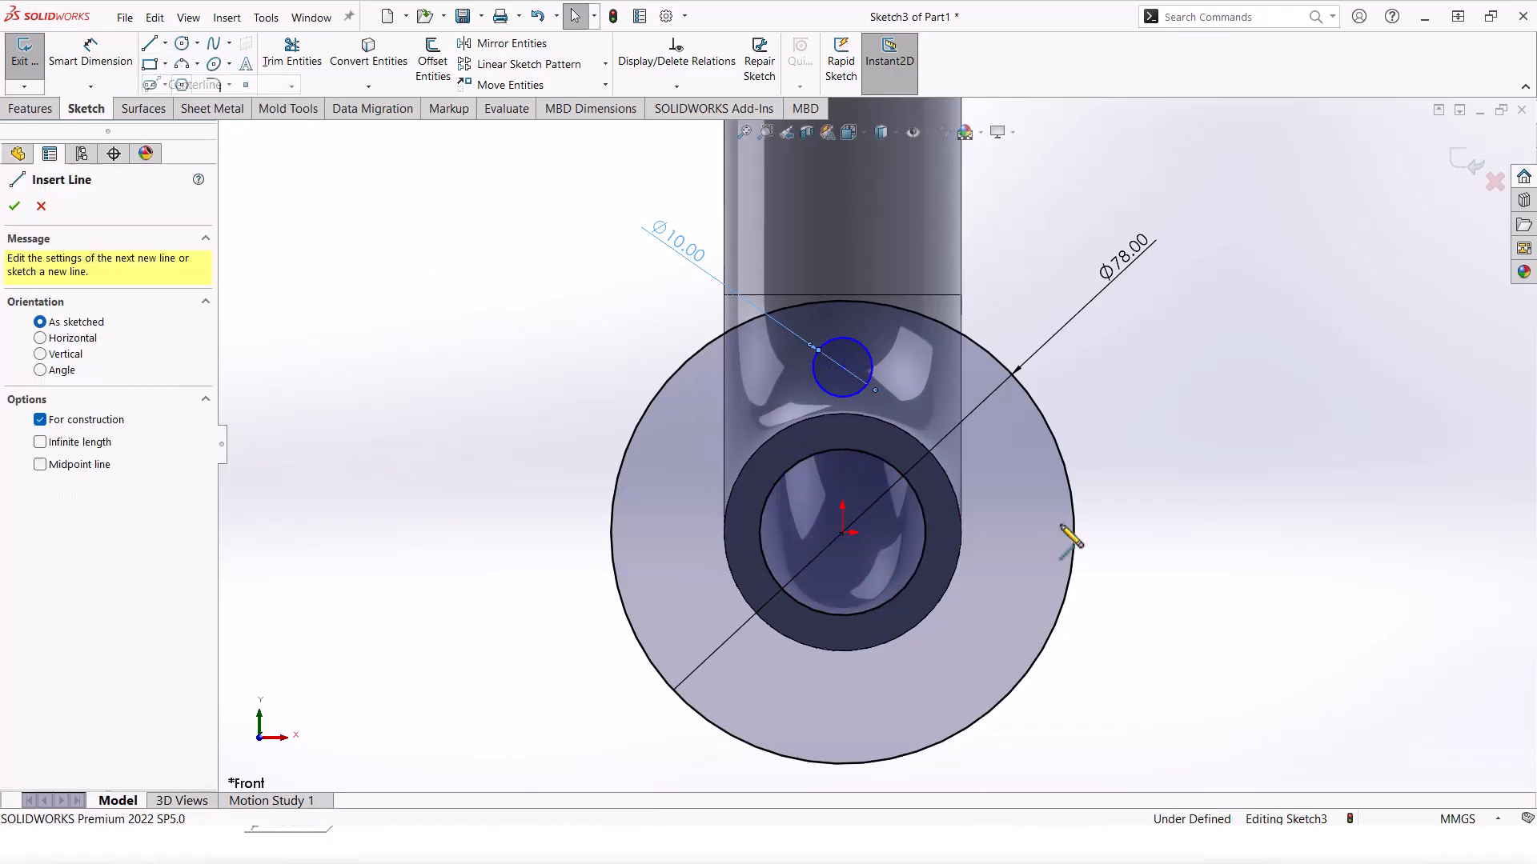
{"action": "left_click", "coordinate": [841, 532]}
{"action": "left_click", "coordinate": [842, 367]}
{"action": "key", "text": "Escape"}
{"action": "scroll", "coordinate": [844, 359], "scroll_direction": "down", "scroll_amount": 4}
{"action": "left_click", "coordinate": [849, 388]}
{"action": "key", "text": "Escape"}
{"action": "scroll", "coordinate": [874, 447], "scroll_direction": "up", "scroll_amount": 2}
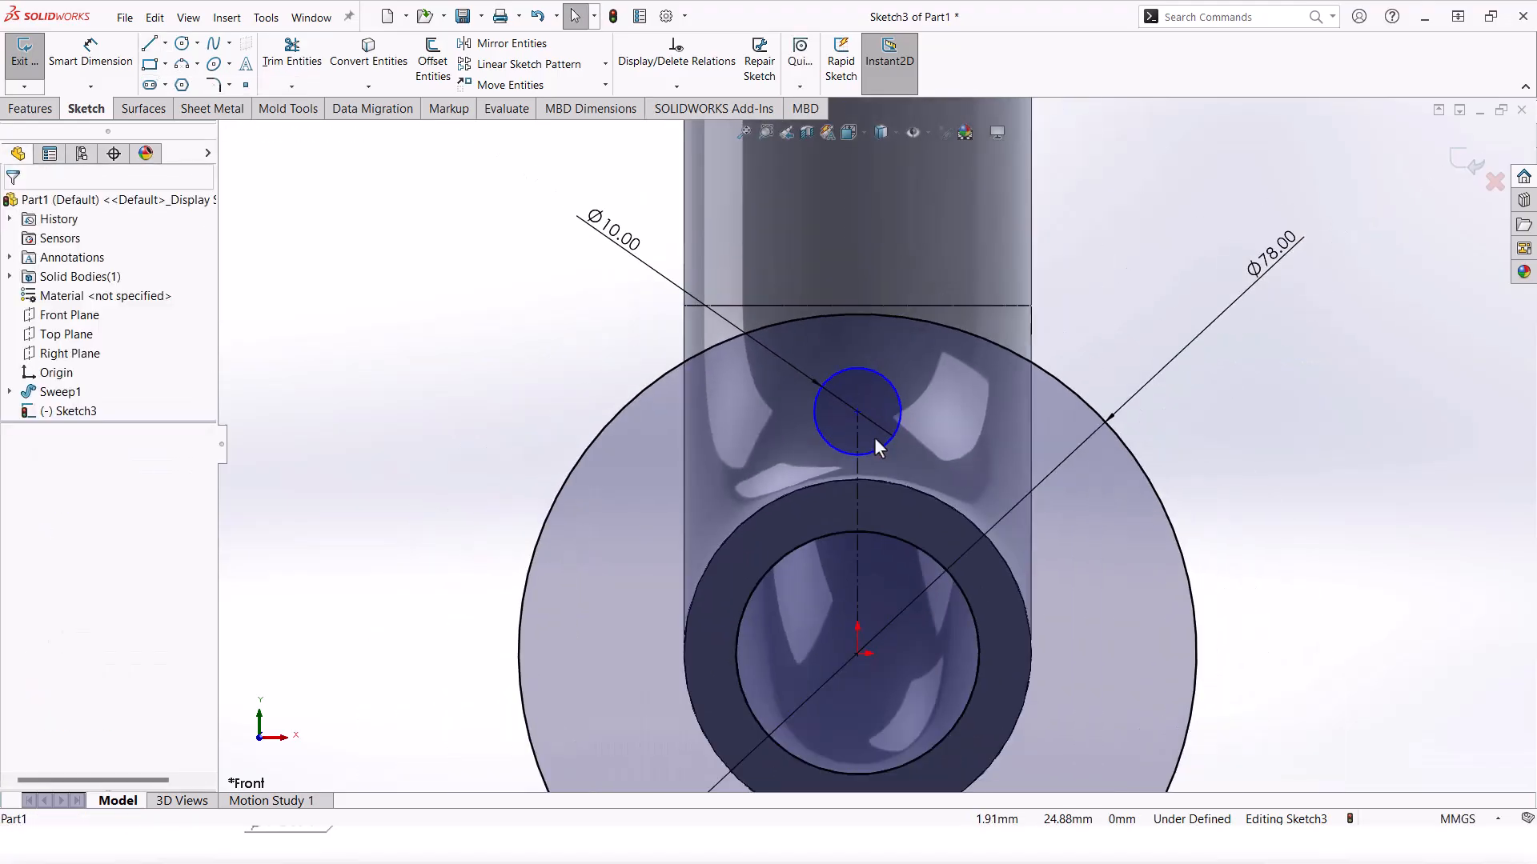
Step: Dimension the hole's centre 30 mm from the flange centre
{"action": "left_click", "coordinate": [120, 60]}
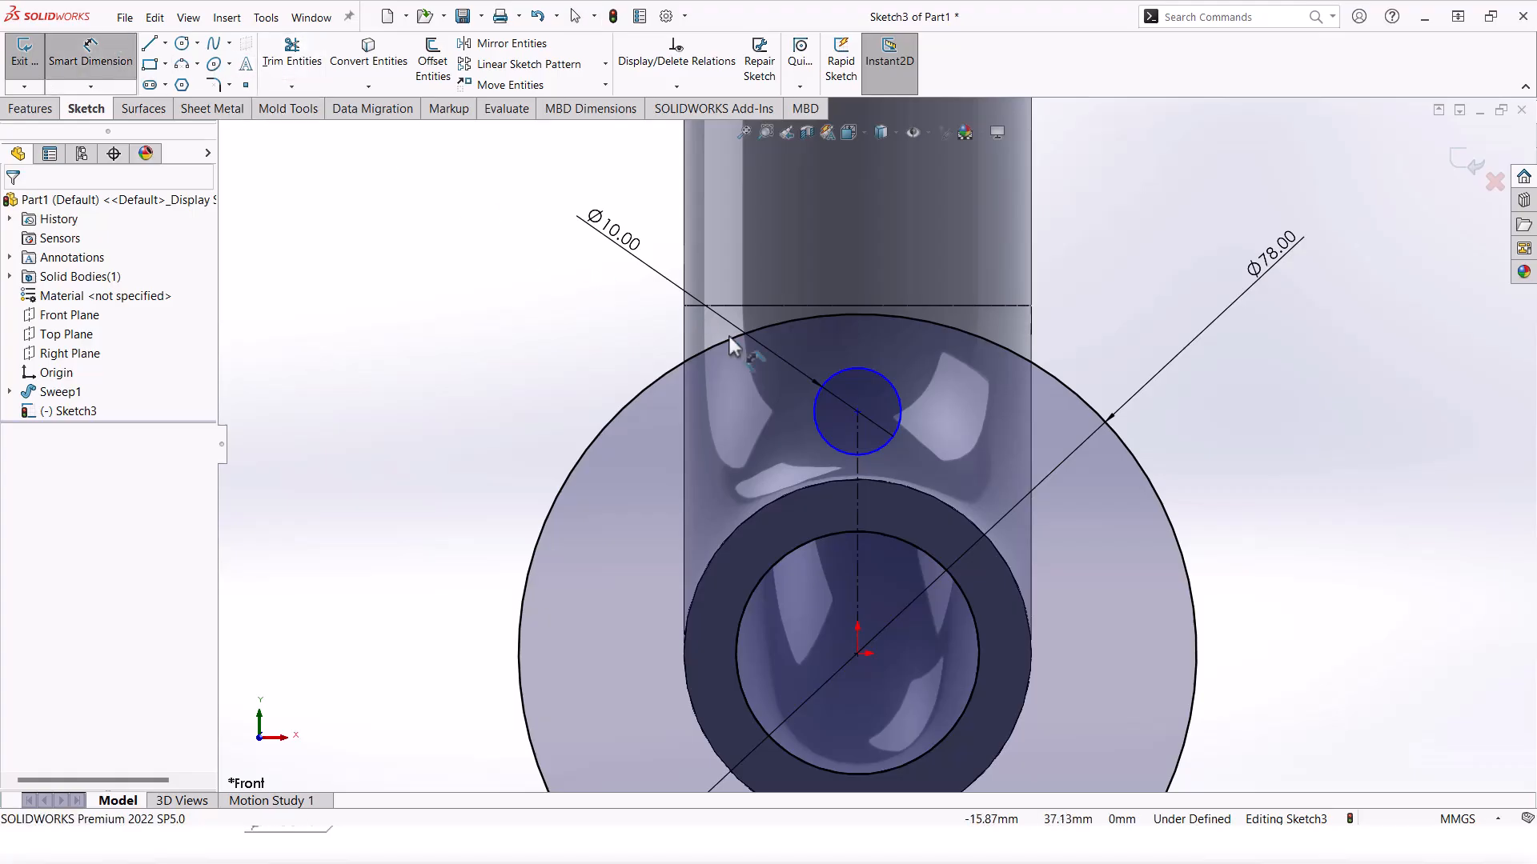
{"action": "left_click", "coordinate": [839, 367]}
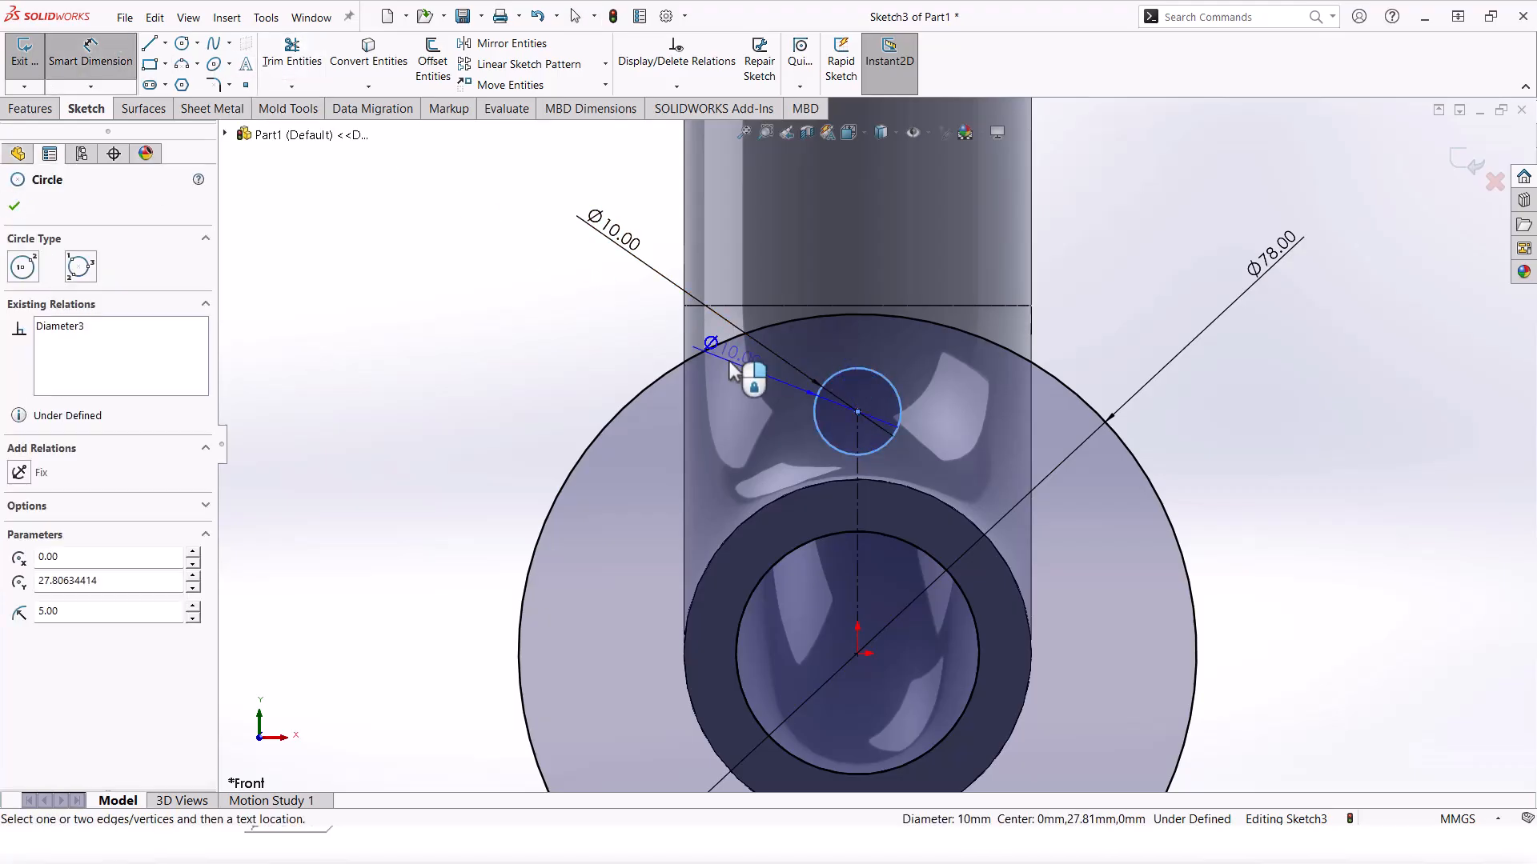
{"action": "left_click", "coordinate": [857, 491]}
{"action": "scroll", "coordinate": [856, 493], "scroll_direction": "up", "scroll_amount": 1}
{"action": "scroll", "coordinate": [766, 524], "scroll_direction": "up", "scroll_amount": 3}
{"action": "left_click", "coordinate": [608, 484]}
{"action": "type", "text": "30"}
{"action": "key", "text": "Return"}
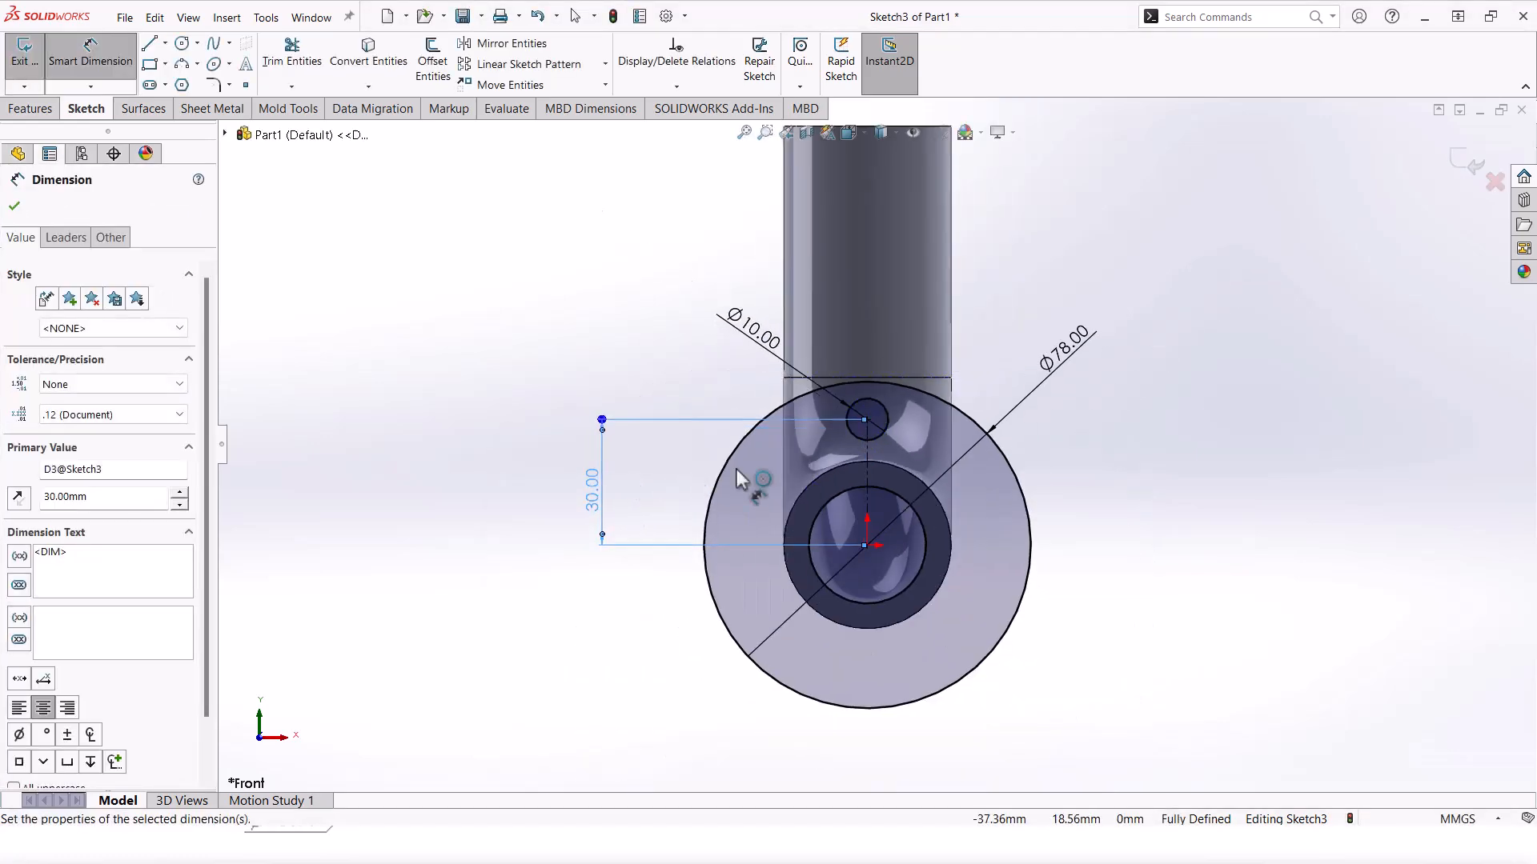
{"action": "scroll", "coordinate": [965, 440], "scroll_direction": "down", "scroll_amount": 2}
{"action": "key", "text": "Escape"}
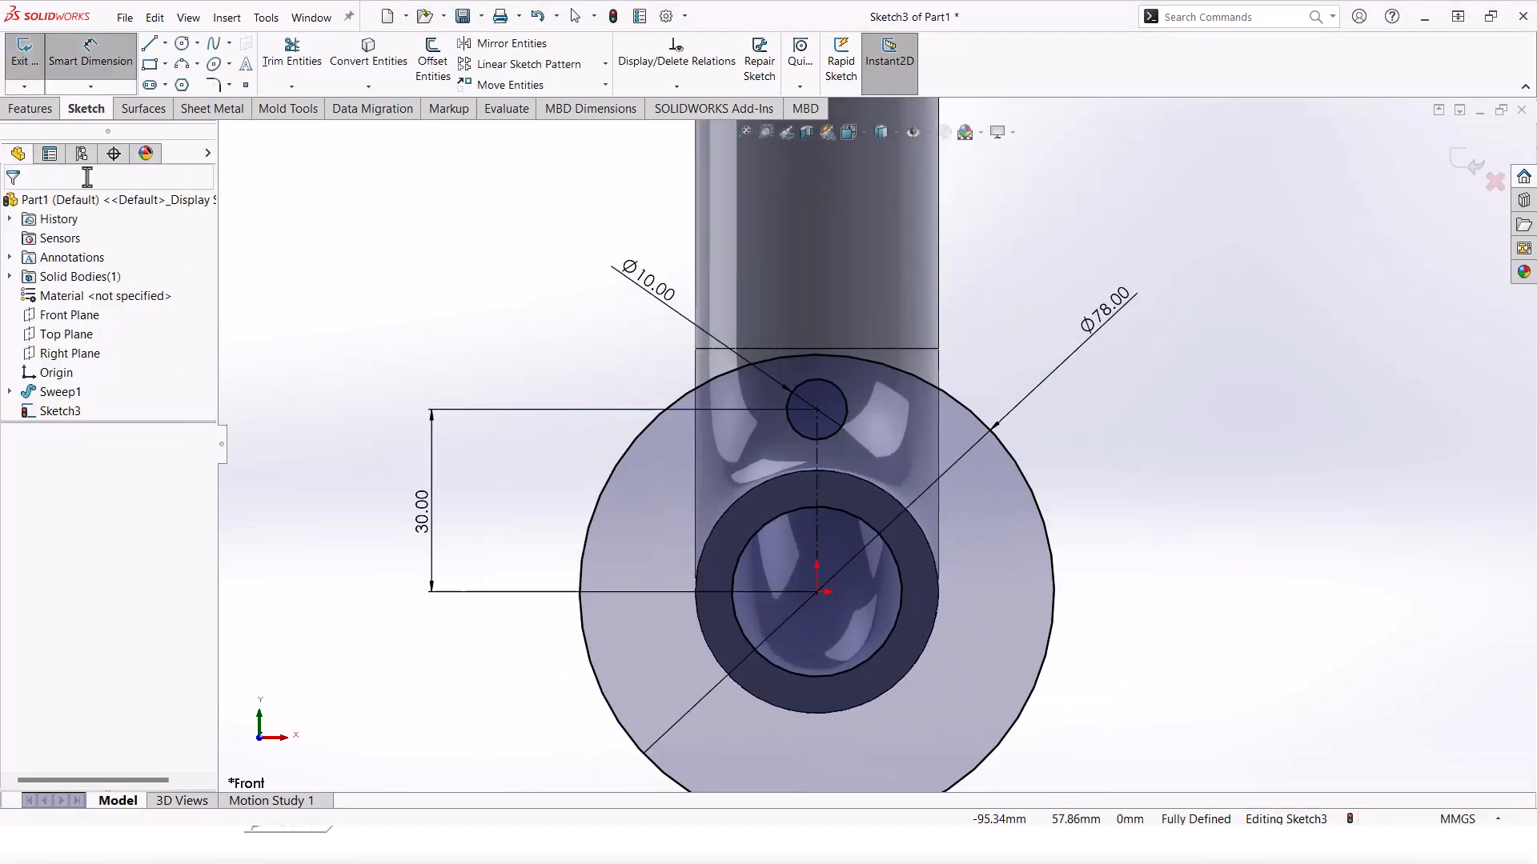
Step: Create a circular sketch pattern of the Ø10 hole with 4 instances over 360°
{"action": "left_click", "coordinate": [605, 64]}
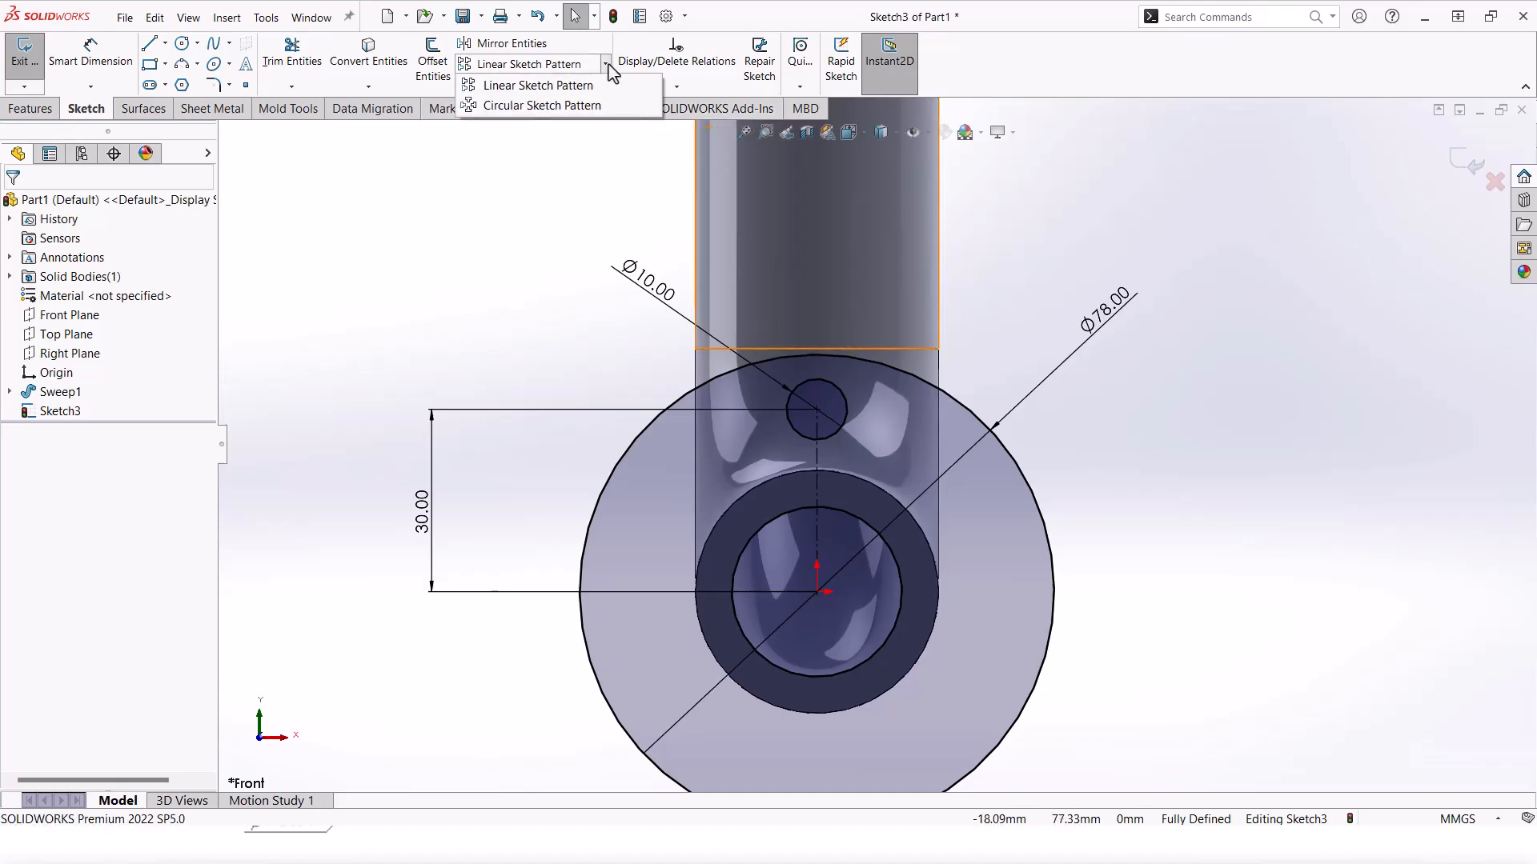
{"action": "left_click", "coordinate": [555, 106]}
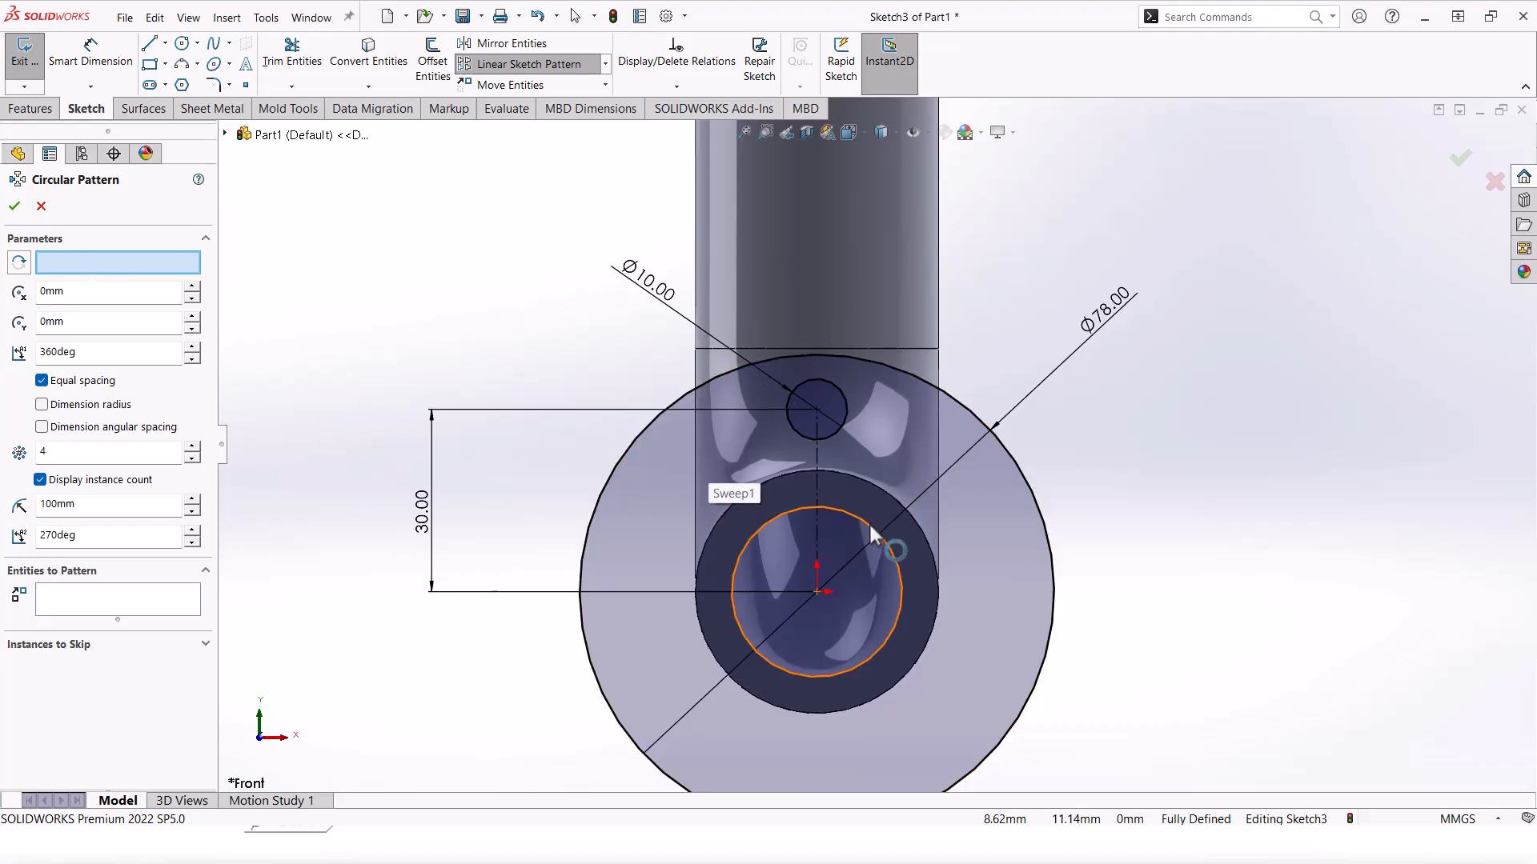
{"action": "left_click", "coordinate": [41, 208]}
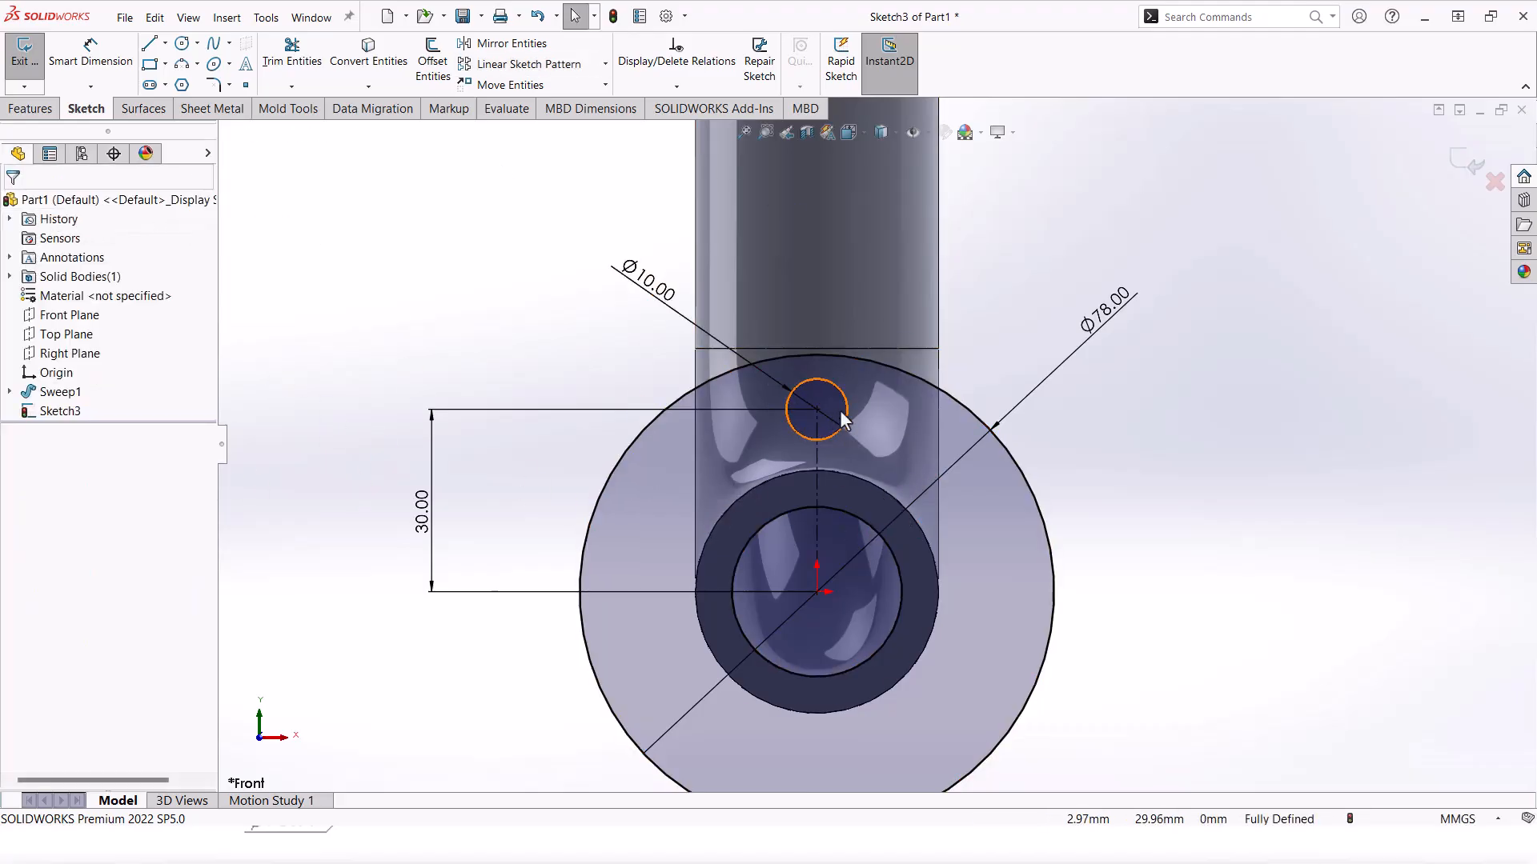
{"action": "left_click", "coordinate": [605, 64]}
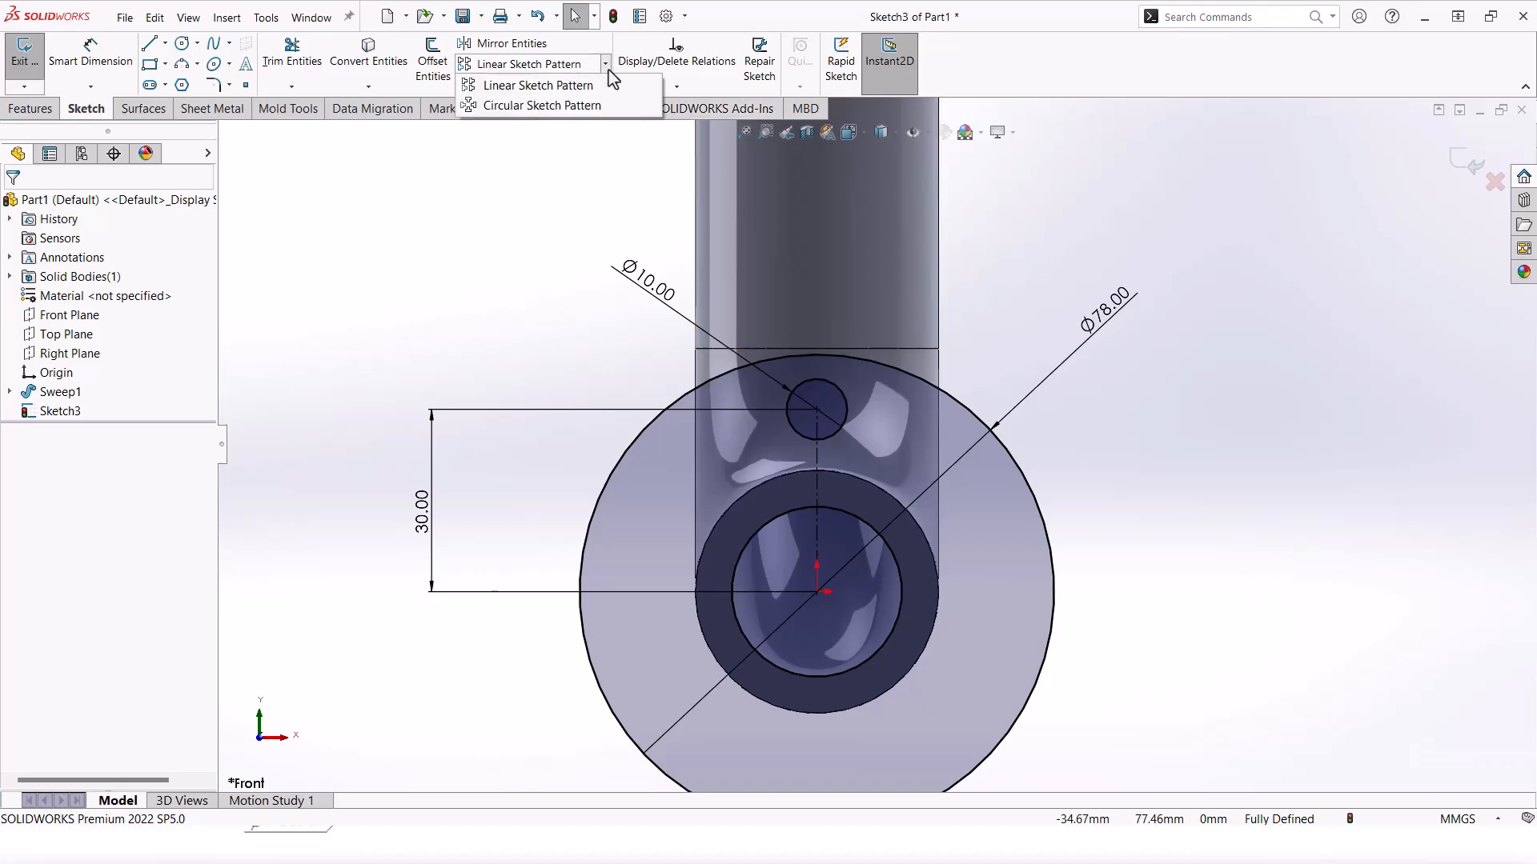
{"action": "left_click", "coordinate": [562, 106]}
{"action": "scroll", "coordinate": [885, 472], "scroll_direction": "up", "scroll_amount": 2}
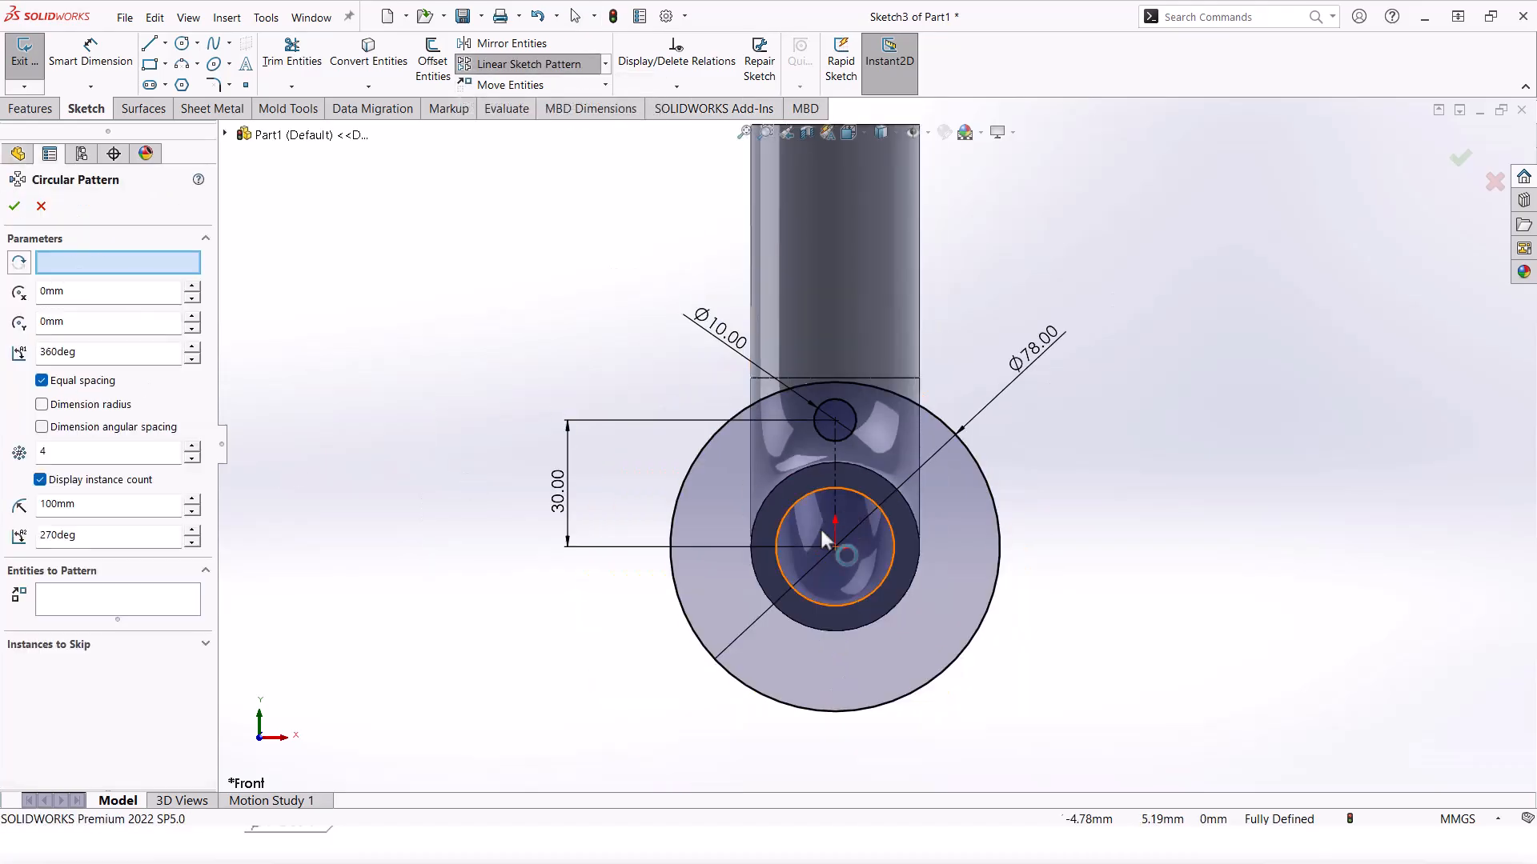
{"action": "left_click", "coordinate": [92, 593]}
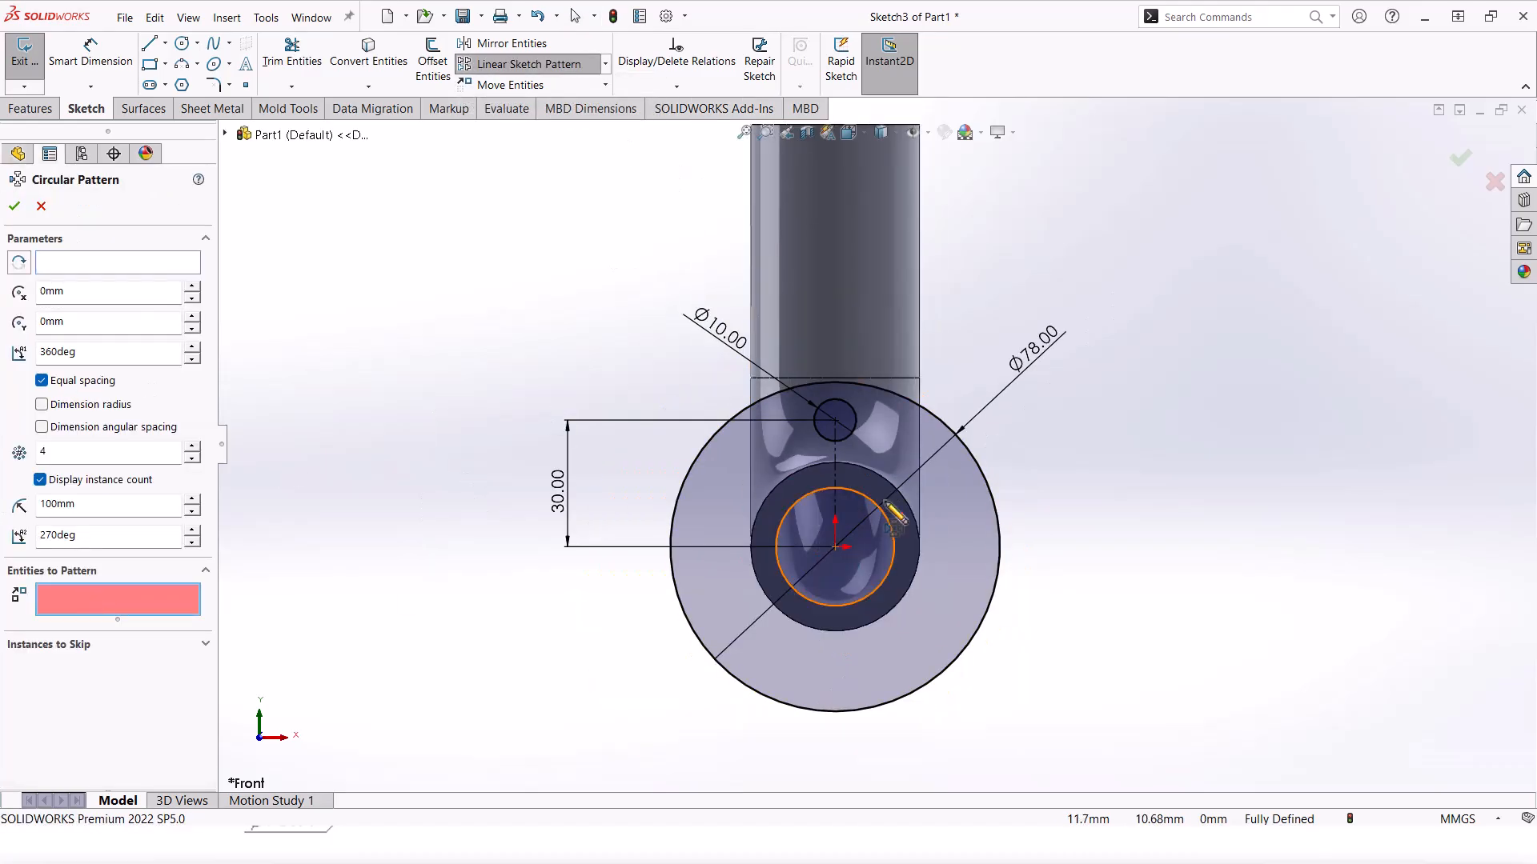
{"action": "left_click", "coordinate": [856, 430]}
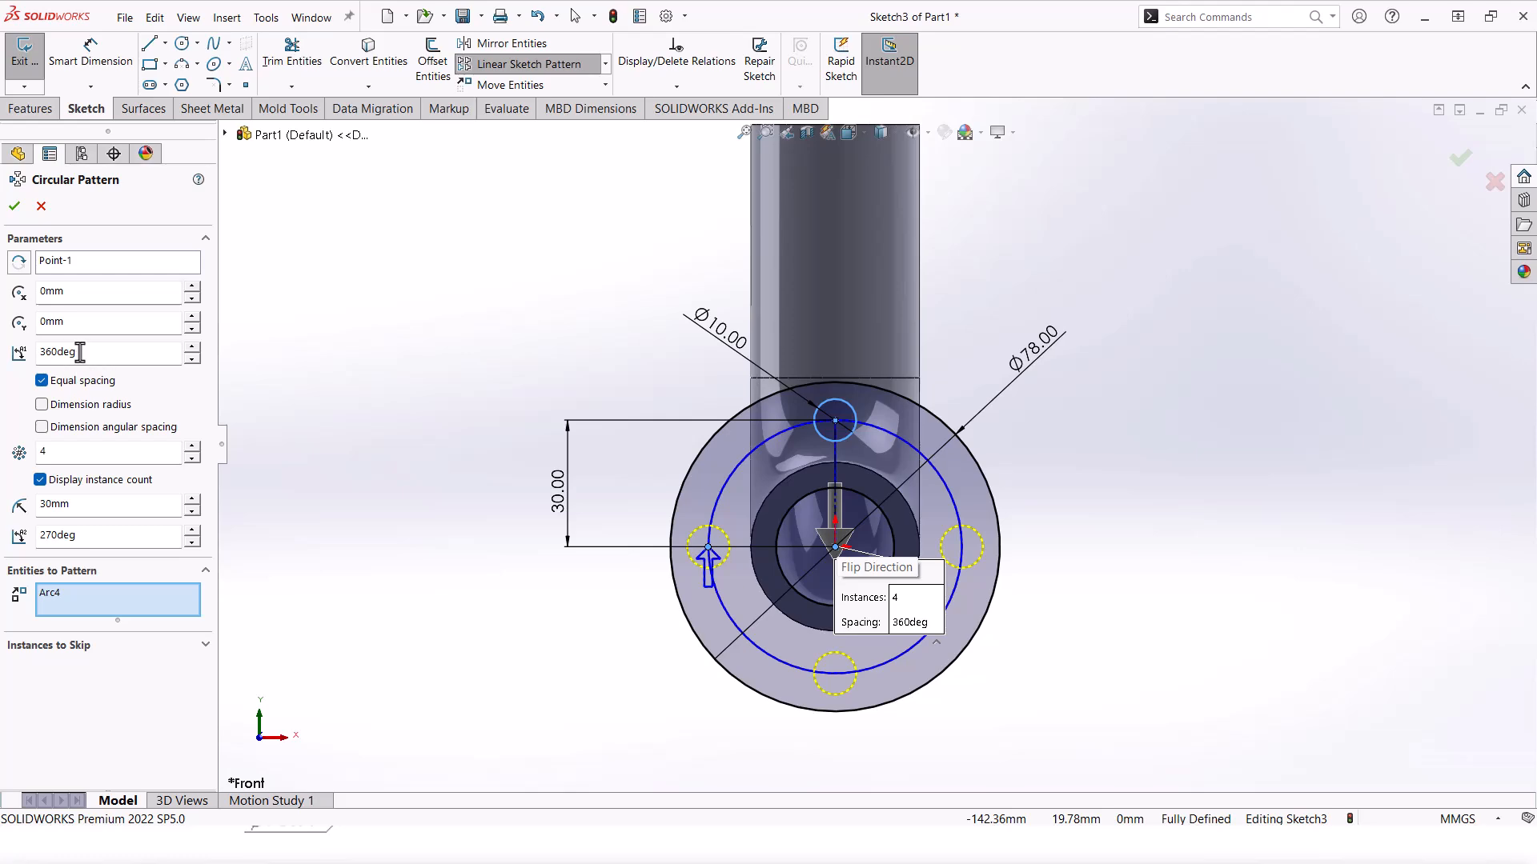
{"action": "left_click", "coordinate": [14, 205]}
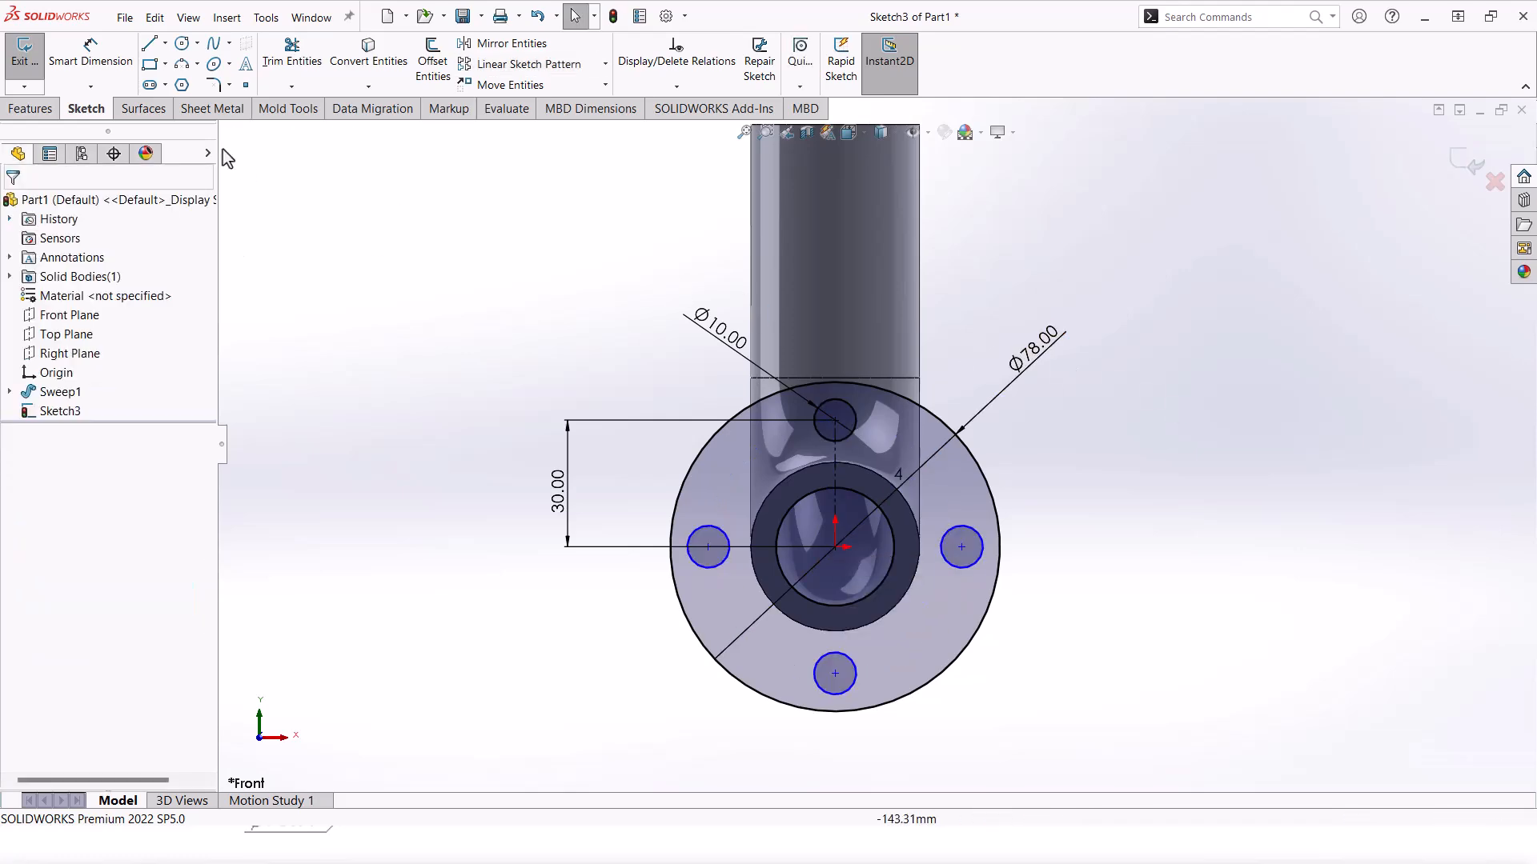
{"action": "left_click", "coordinate": [32, 108]}
Step: Extrude the flange sketch Blind 10 mm with Merge result onto the elbow's end
{"action": "left_click", "coordinate": [34, 56]}
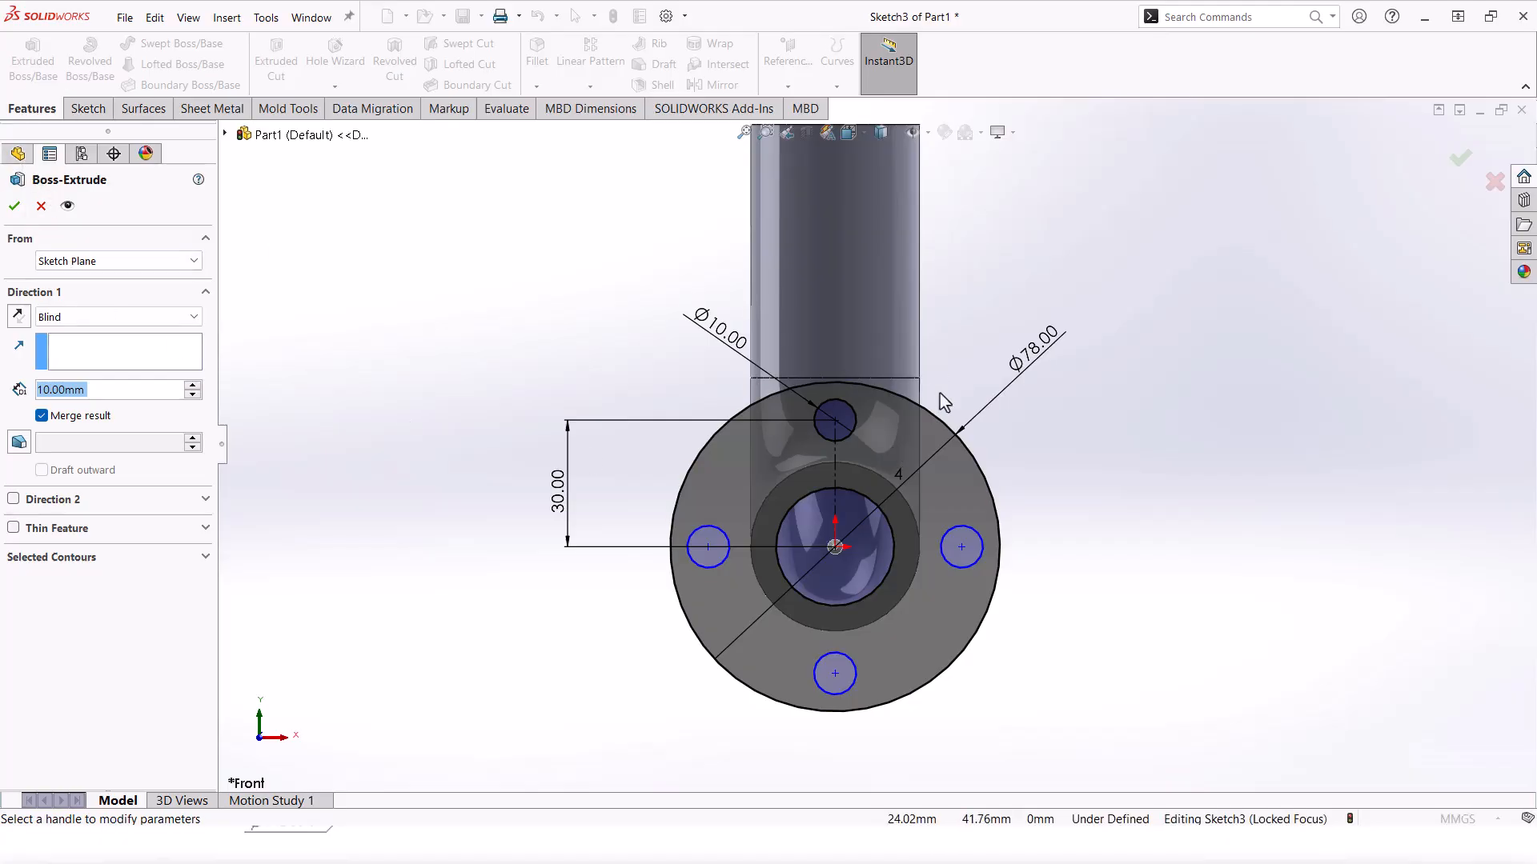
{"action": "middle_click_drag", "start_coordinate": [1094, 494], "coordinate": [982, 560]}
{"action": "scroll", "coordinate": [961, 394], "scroll_direction": "up", "scroll_amount": 3}
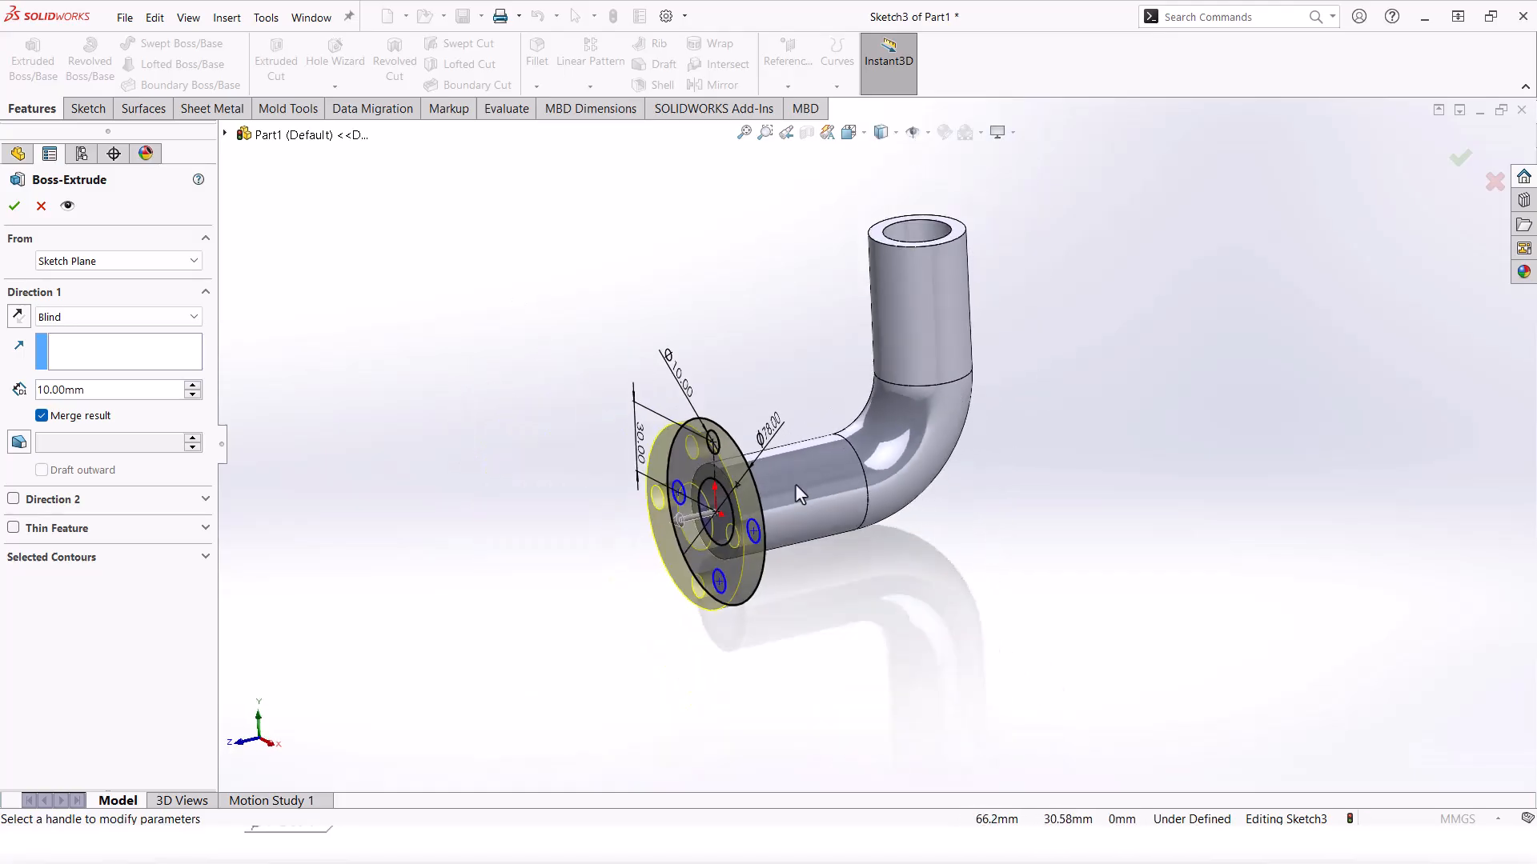
{"action": "scroll", "coordinate": [725, 469], "scroll_direction": "down", "scroll_amount": 2}
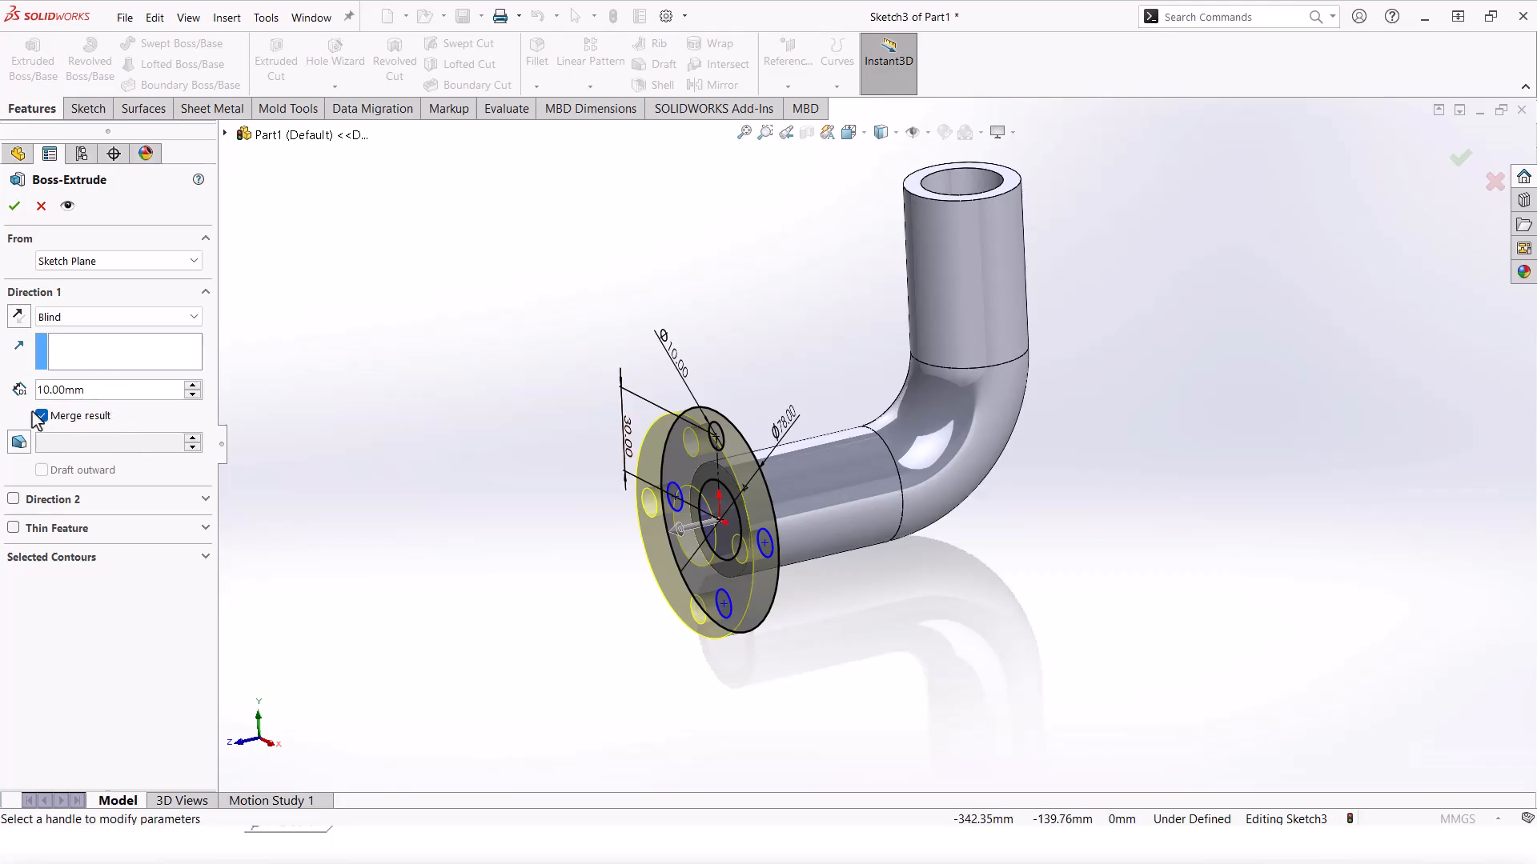
{"action": "left_click", "coordinate": [18, 205]}
{"action": "middle_click_drag", "start_coordinate": [608, 464], "coordinate": [821, 192]}
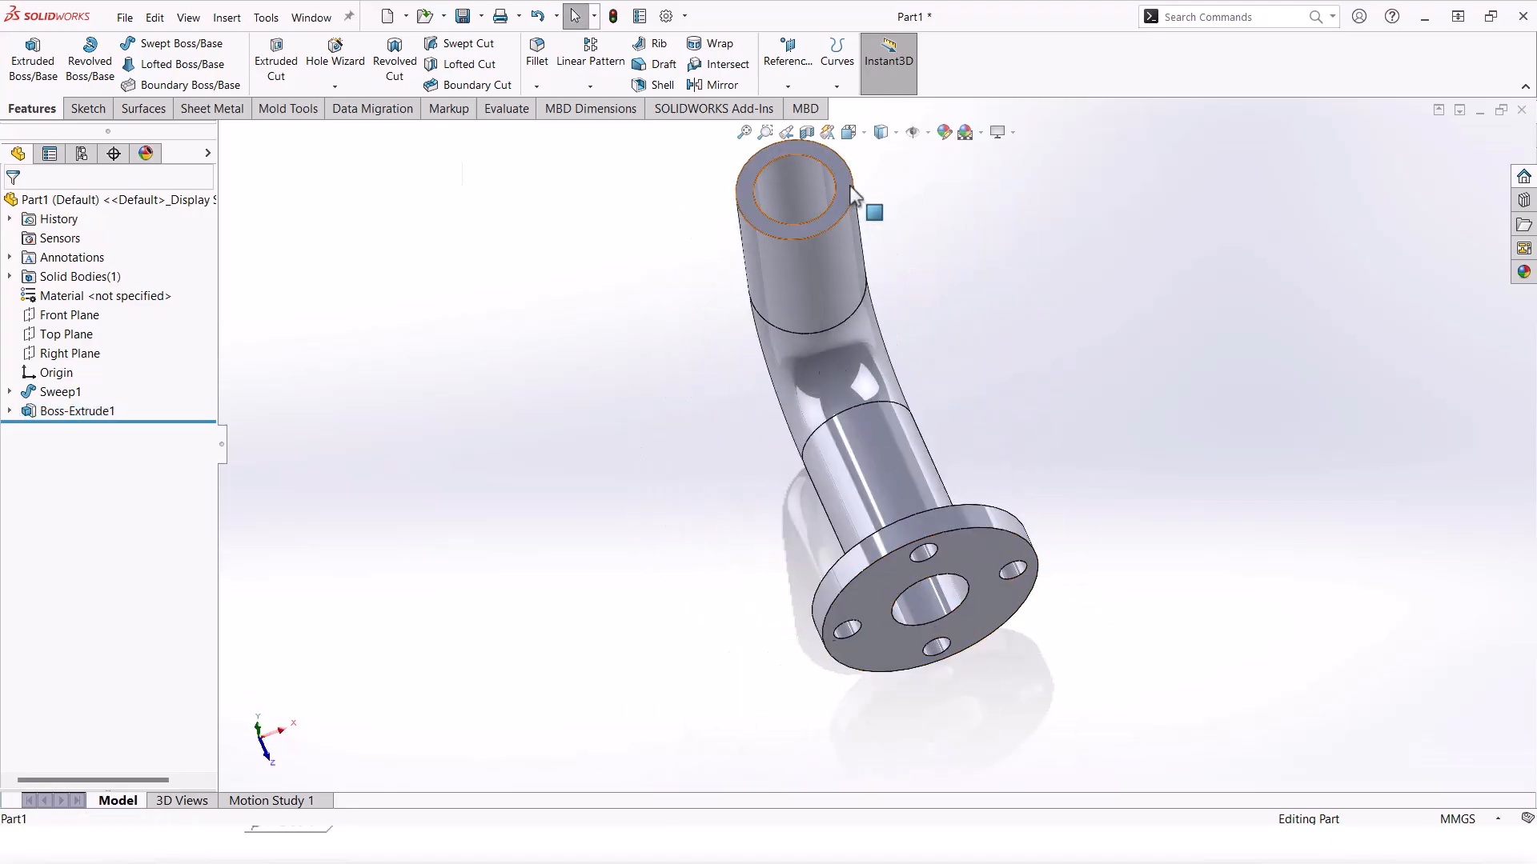
{"action": "left_click", "coordinate": [851, 192]}
Step: On the tube's top end, draw a large centred circle with a small circle on each side
{"action": "left_click", "coordinate": [1005, 150]}
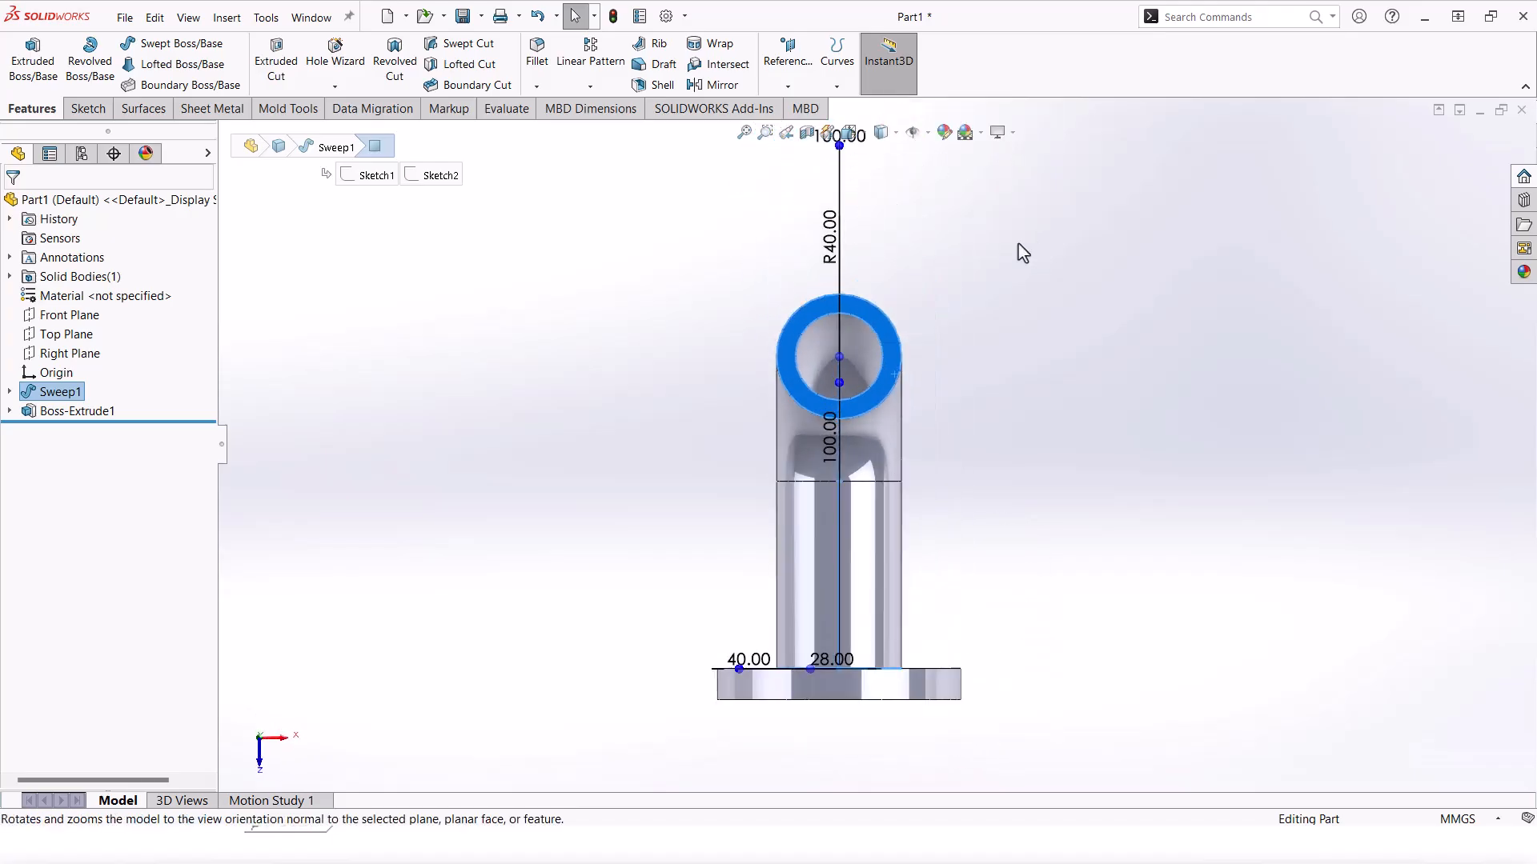
{"action": "left_click", "coordinate": [86, 108]}
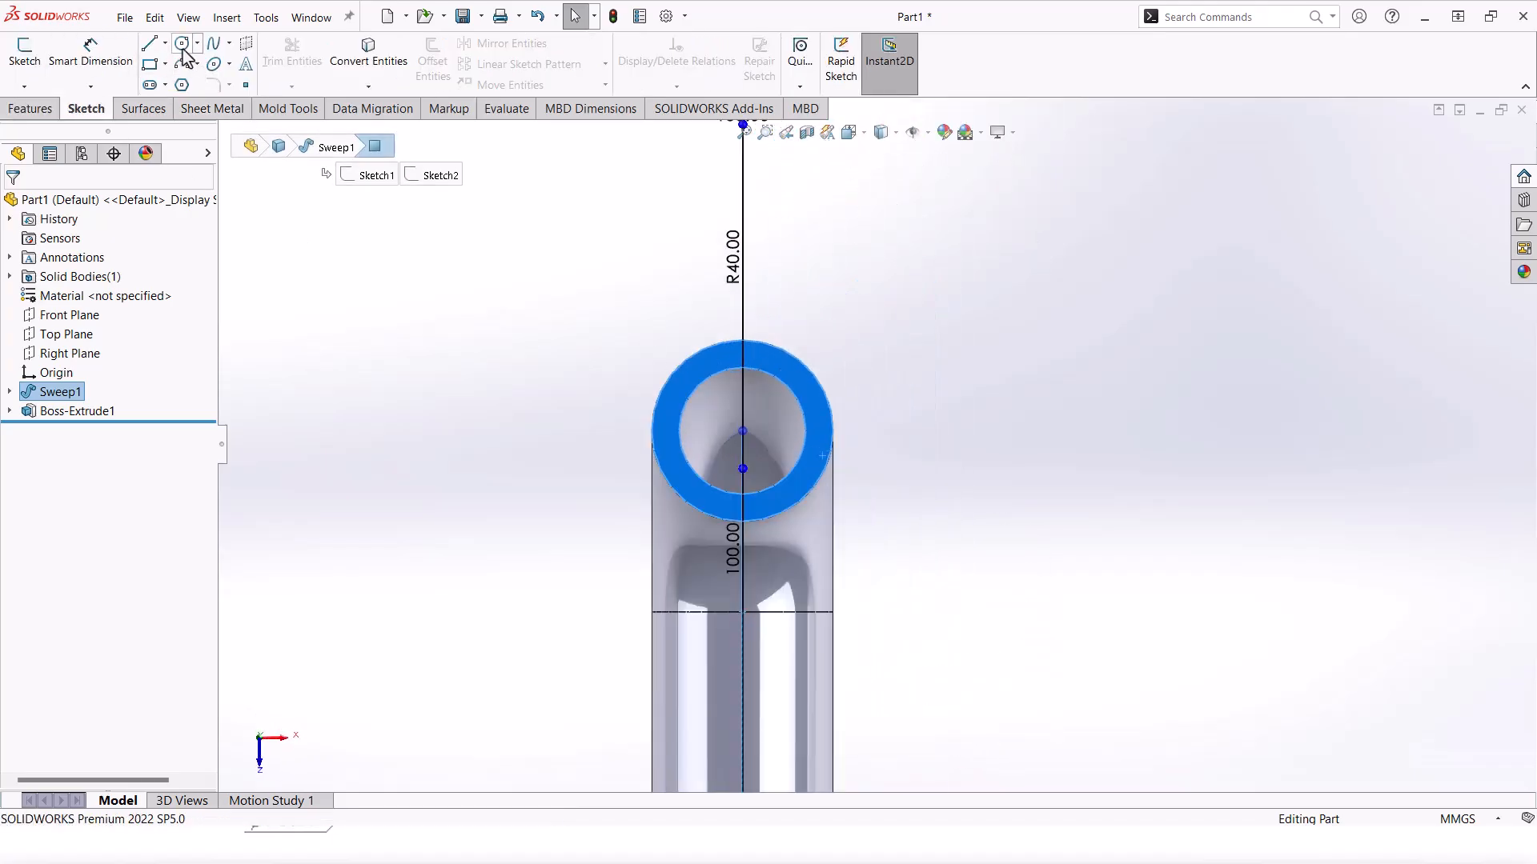
{"action": "left_click", "coordinate": [183, 44]}
{"action": "left_click", "coordinate": [877, 277]}
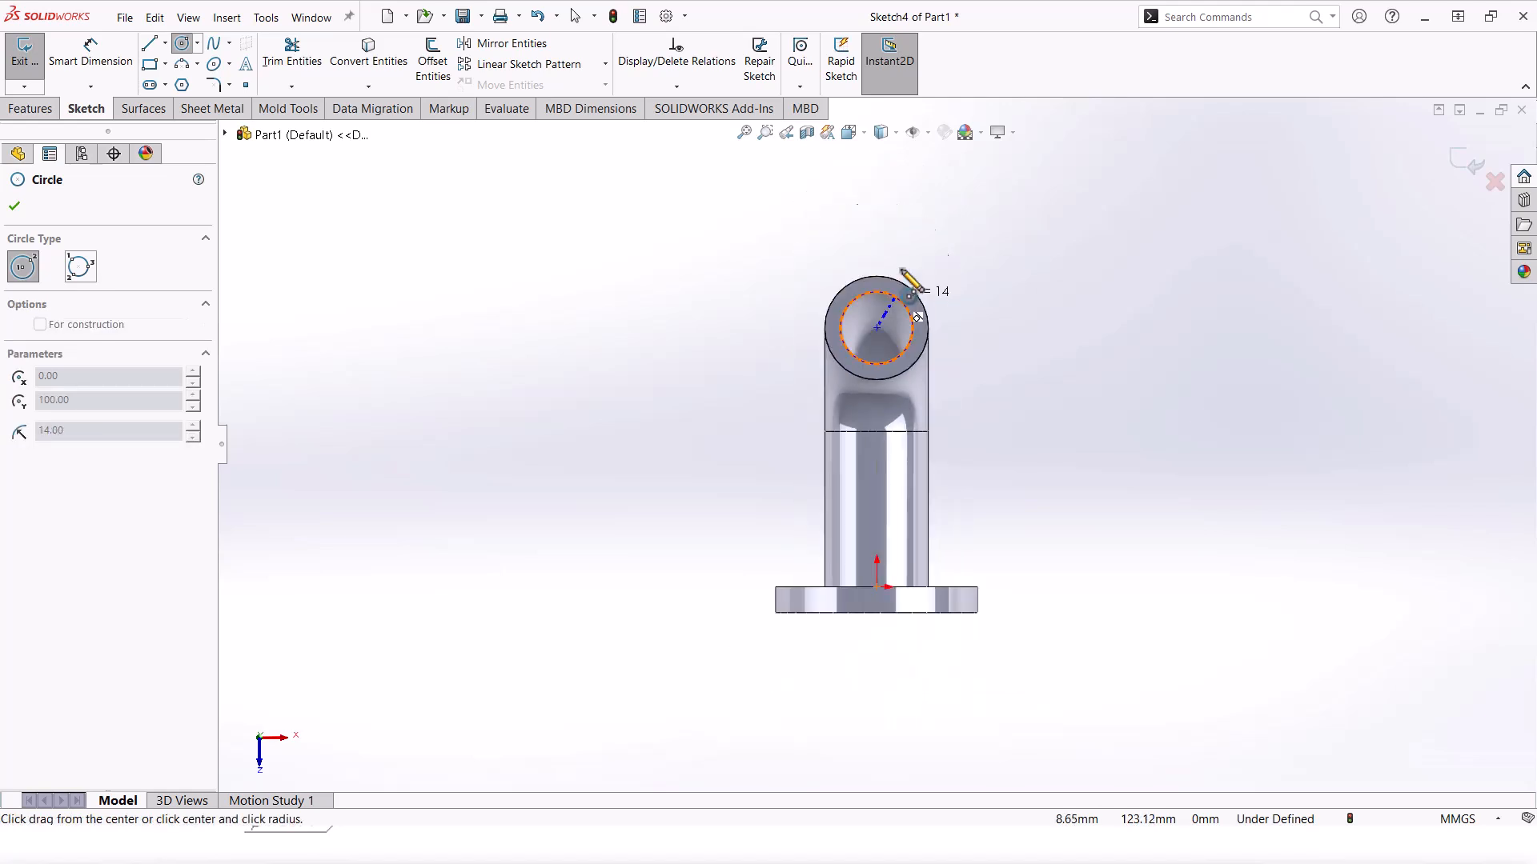
{"action": "left_click", "coordinate": [961, 342]}
{"action": "left_click", "coordinate": [987, 327]}
{"action": "left_click", "coordinate": [1005, 349]}
{"action": "left_click", "coordinate": [767, 328]}
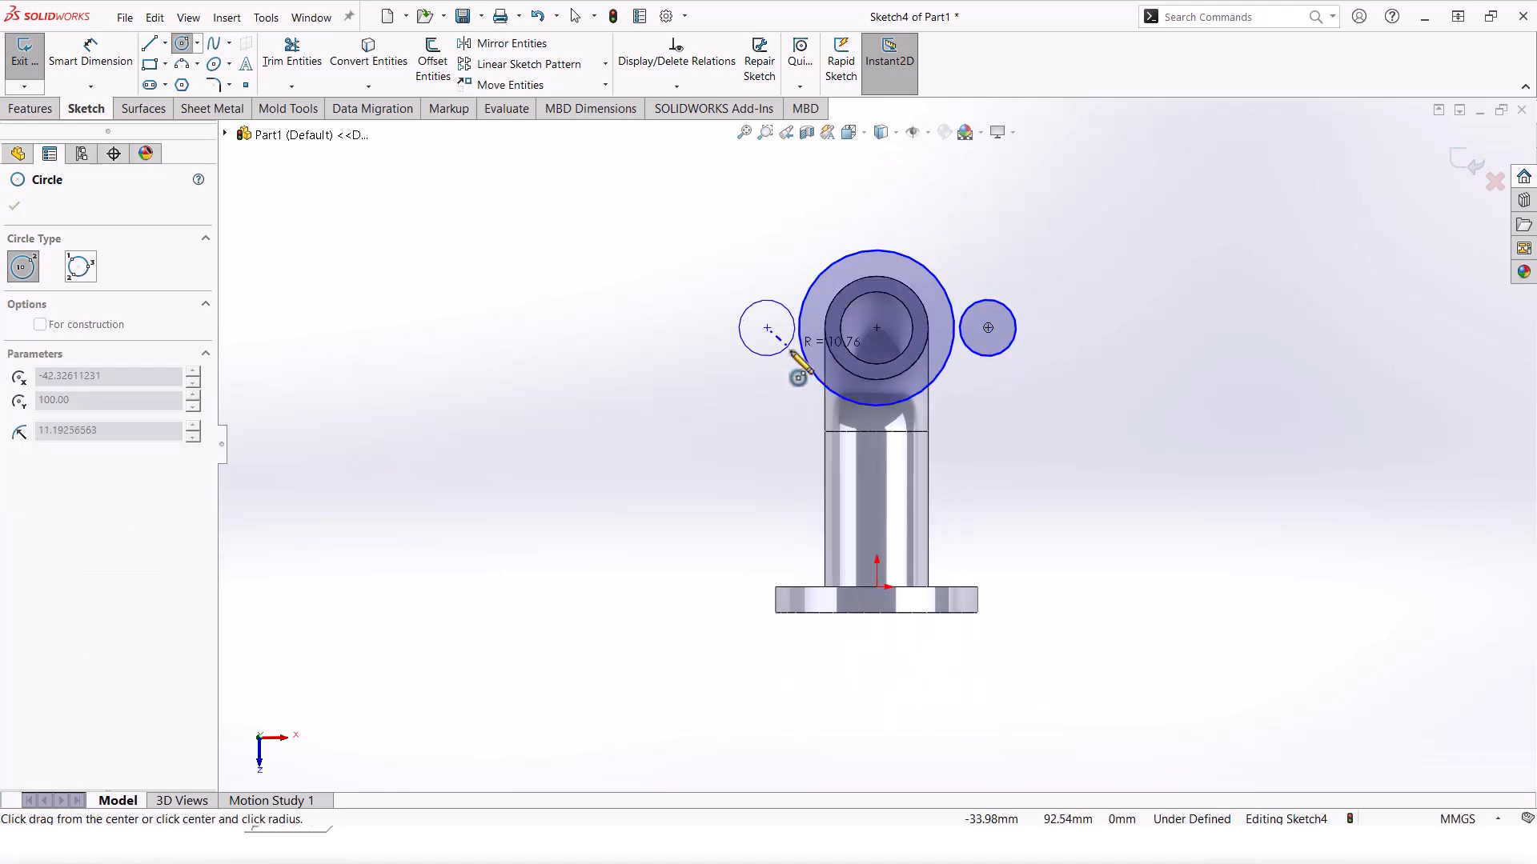
{"action": "left_click", "coordinate": [784, 349]}
{"action": "key", "text": "Escape"}
{"action": "scroll", "coordinate": [872, 328], "scroll_direction": "down", "scroll_amount": 3}
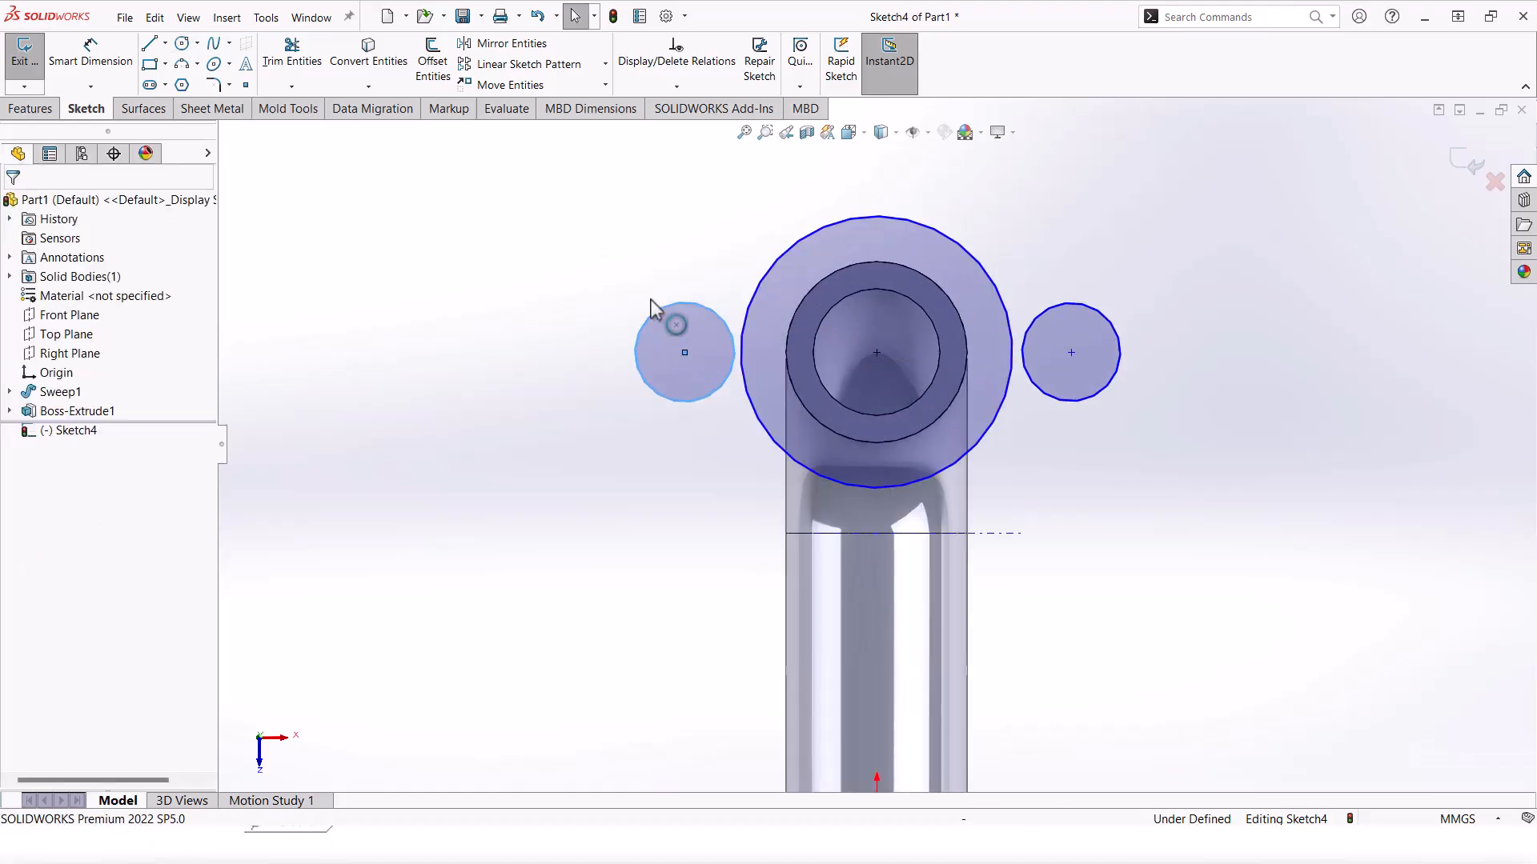
Step: Add a centreline linking the side circles' centres and make its two halves equal
{"action": "left_click", "coordinate": [165, 44]}
{"action": "left_click", "coordinate": [172, 82]}
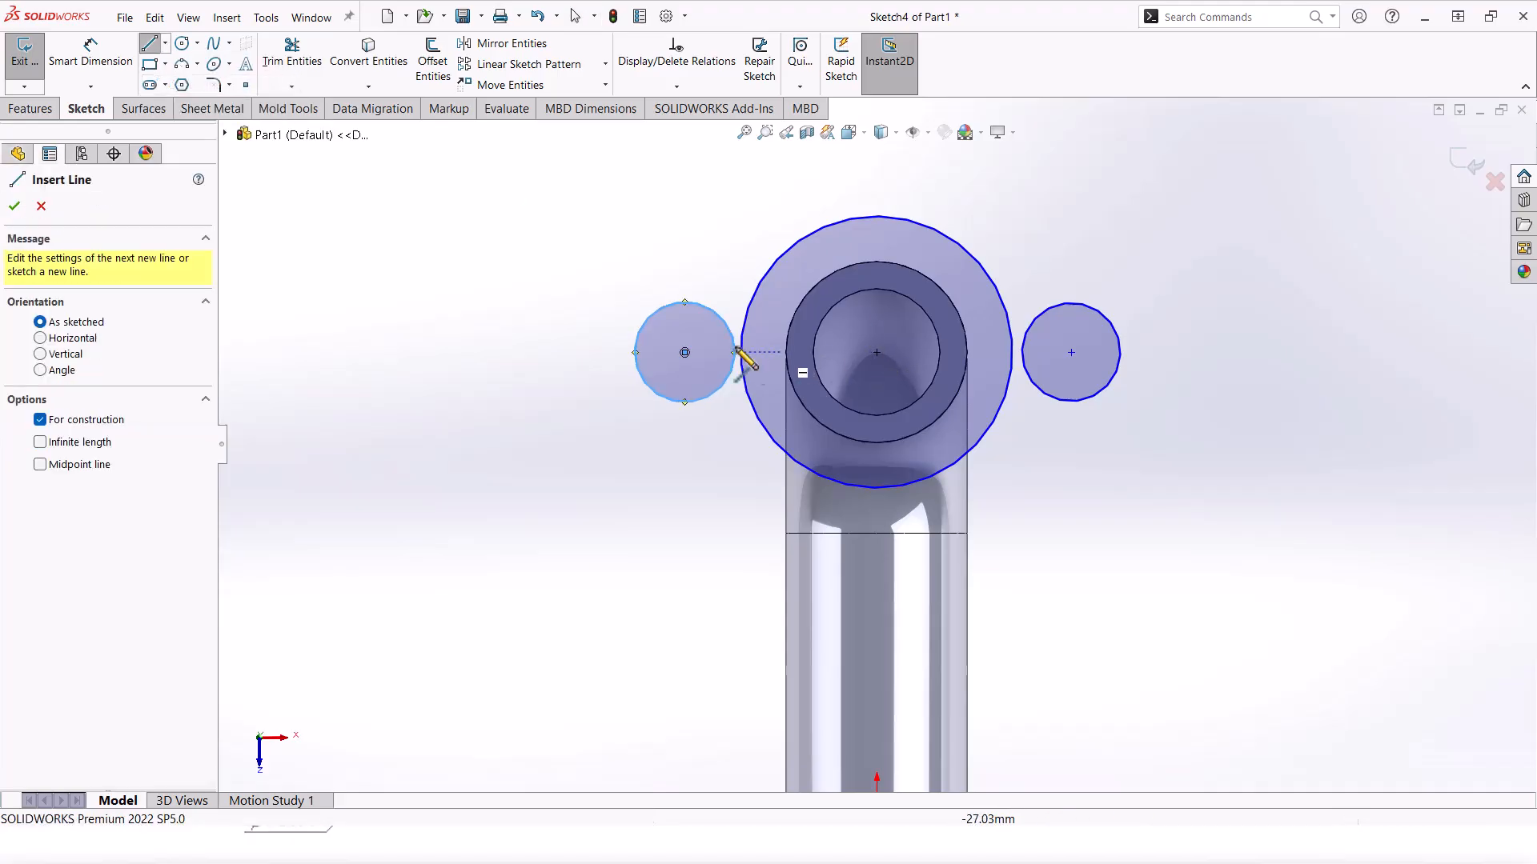
{"action": "left_click", "coordinate": [684, 352]}
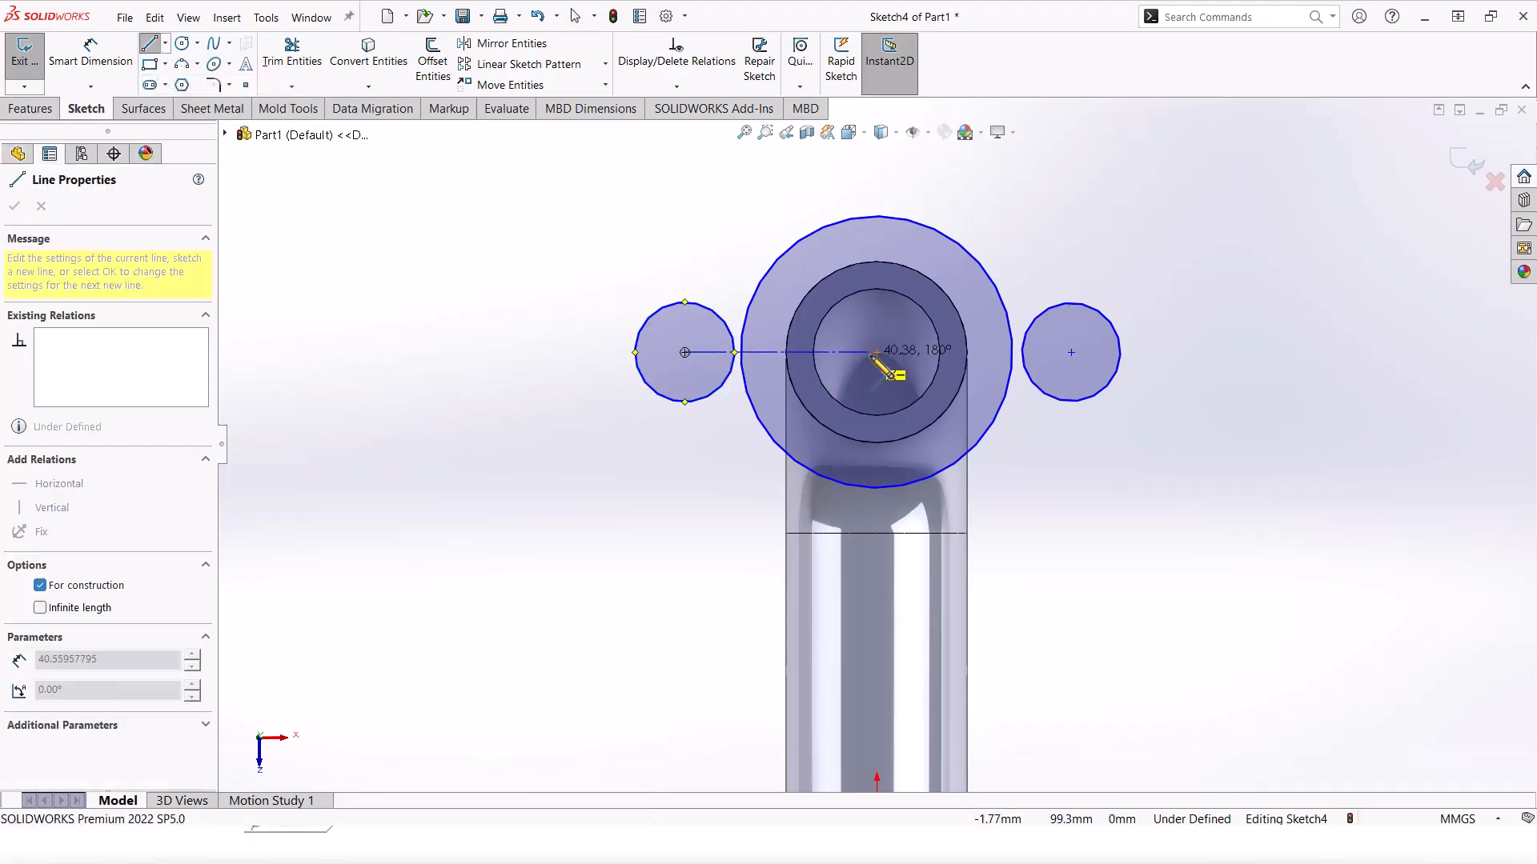
{"action": "left_click", "coordinate": [1070, 352]}
{"action": "key", "text": "Escape"}
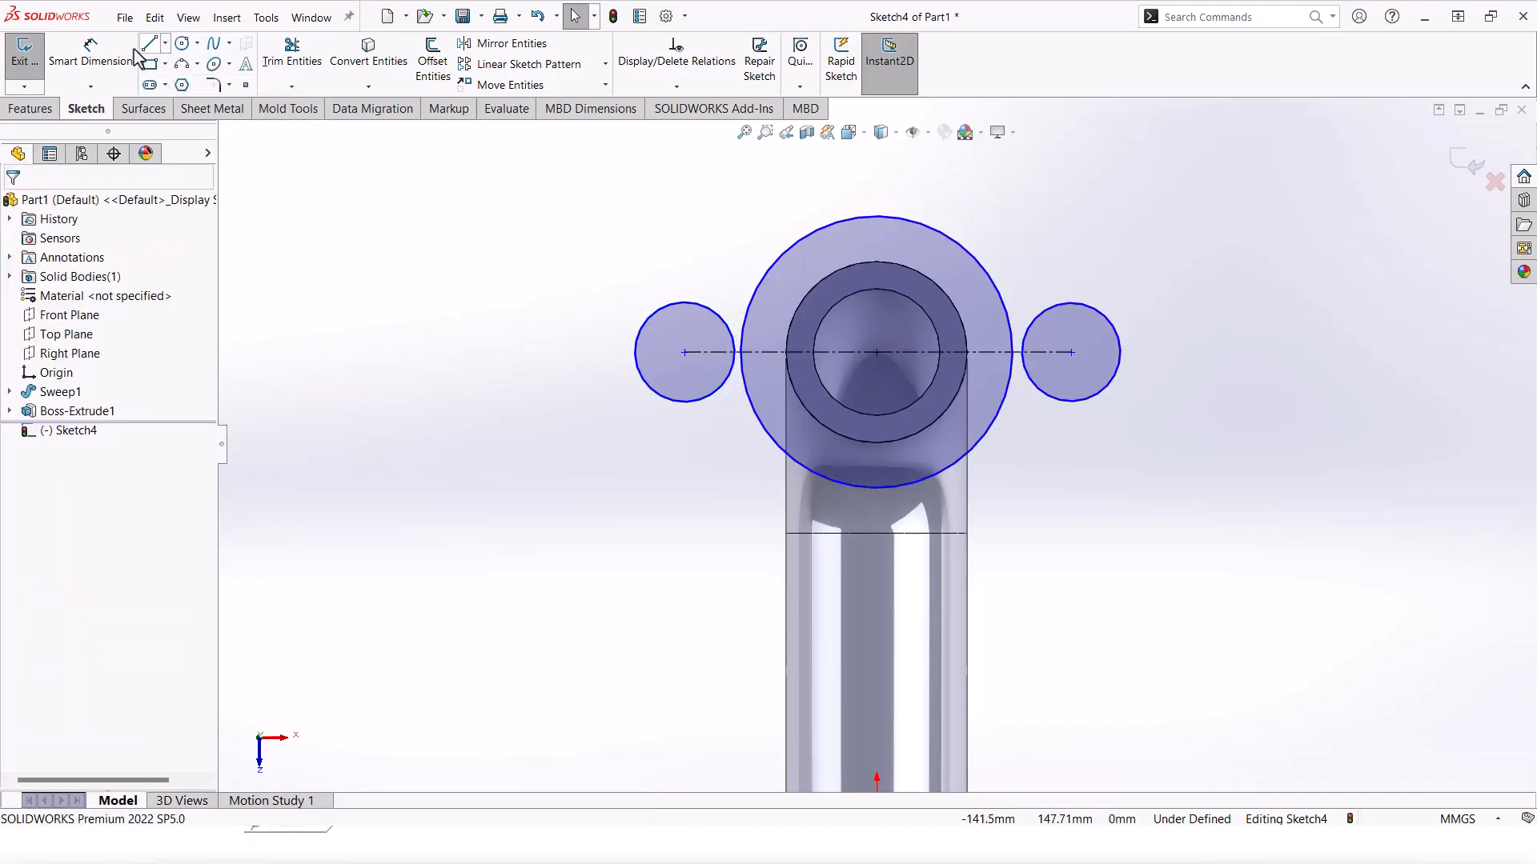
{"action": "left_click", "coordinate": [786, 352]}
{"action": "left_click", "coordinate": [950, 352], "text": "ctrl"}
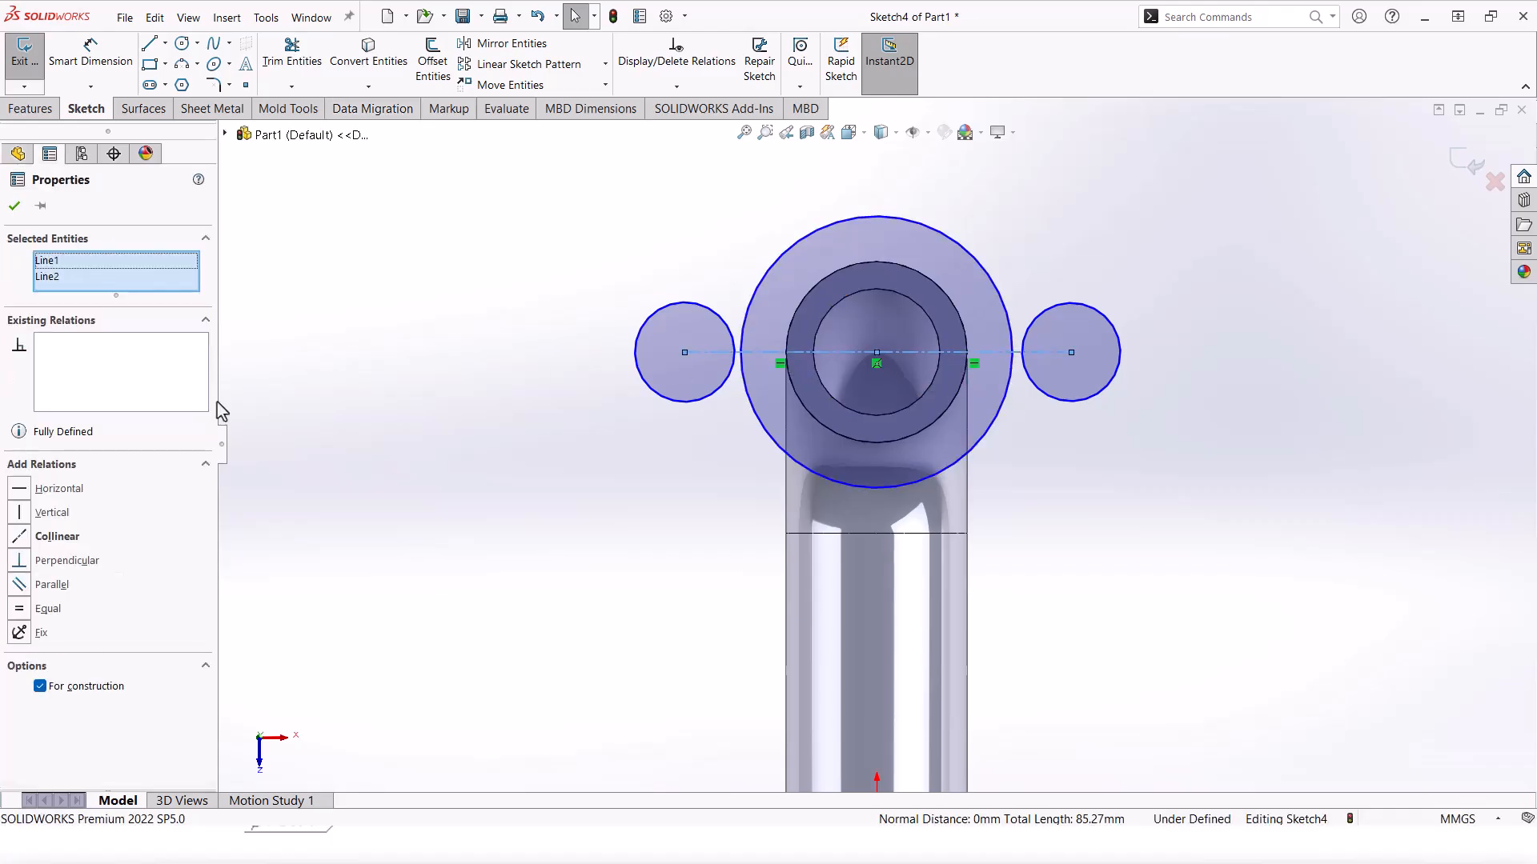
{"action": "left_click", "coordinate": [46, 610]}
{"action": "left_click", "coordinate": [91, 57]}
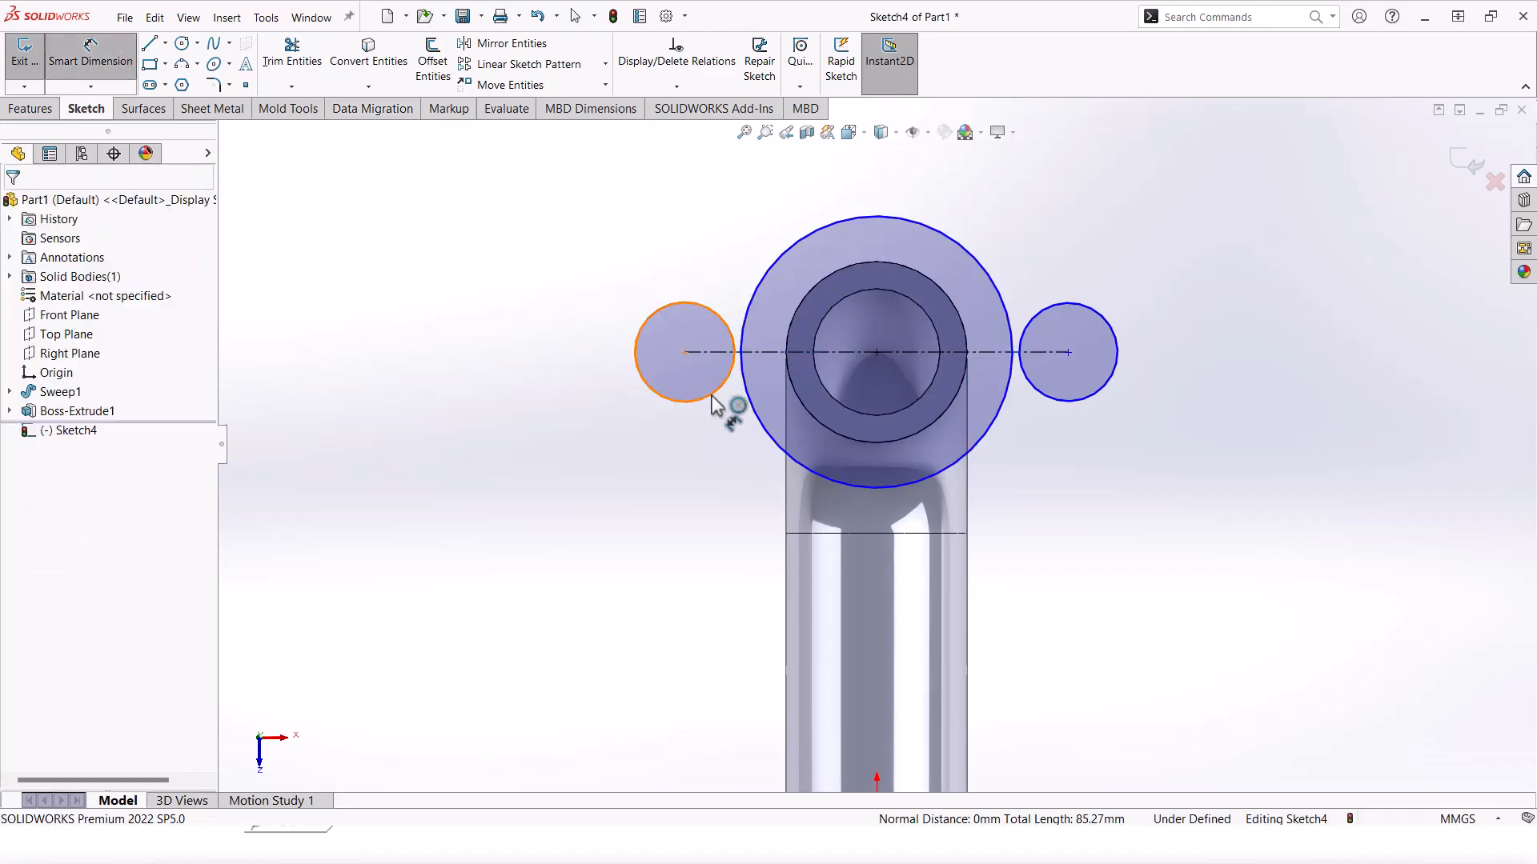
{"action": "left_click", "coordinate": [685, 353]}
Step: Dimension the side circle centres 76 mm apart and the large circle to Ø70
{"action": "scroll", "coordinate": [1070, 352], "scroll_direction": "up", "scroll_amount": 3}
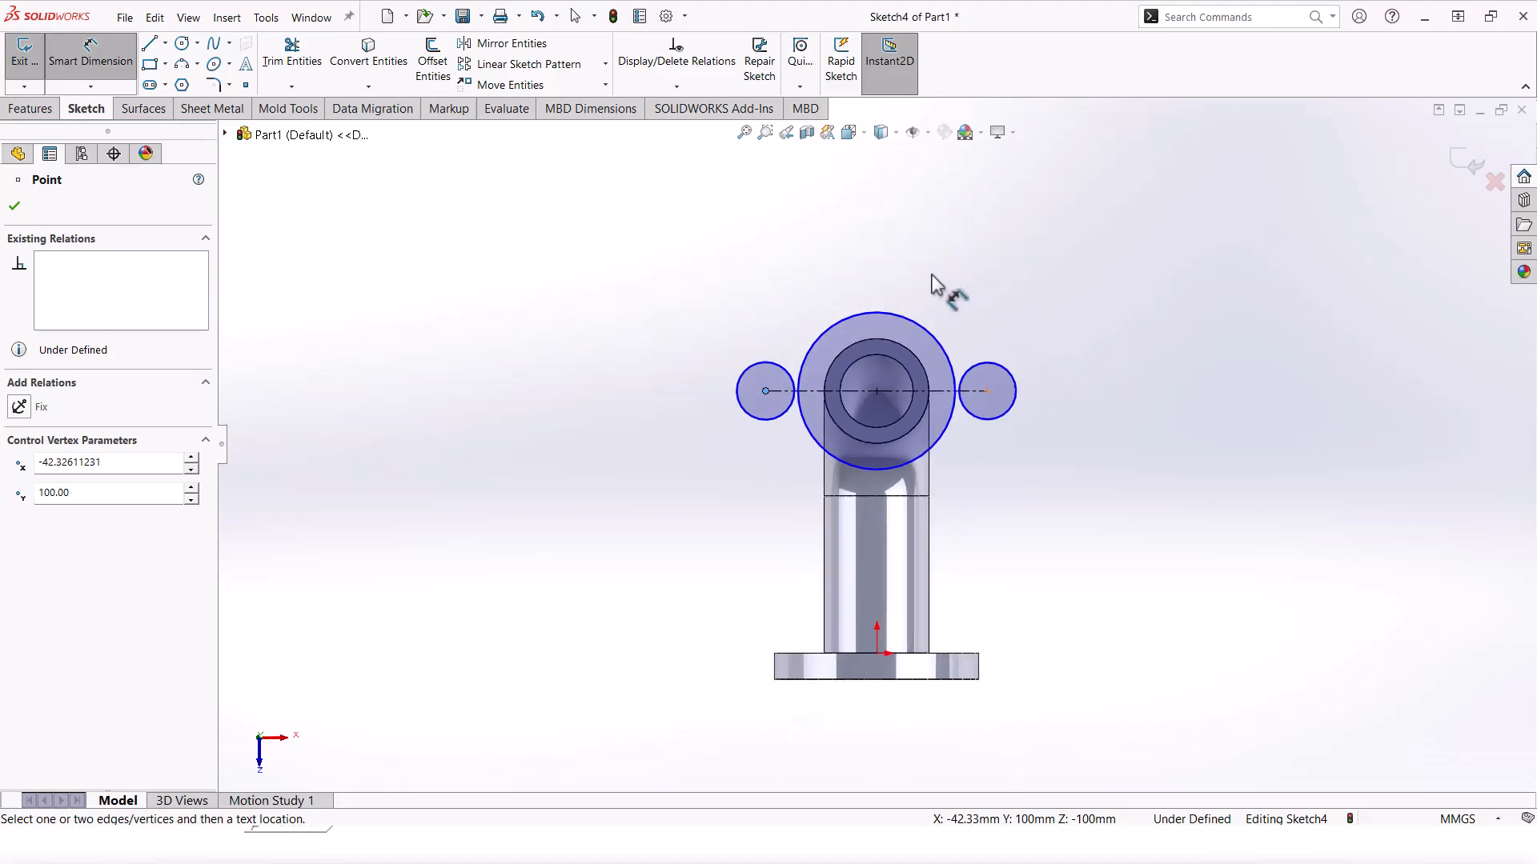
{"action": "left_click", "coordinate": [986, 389]}
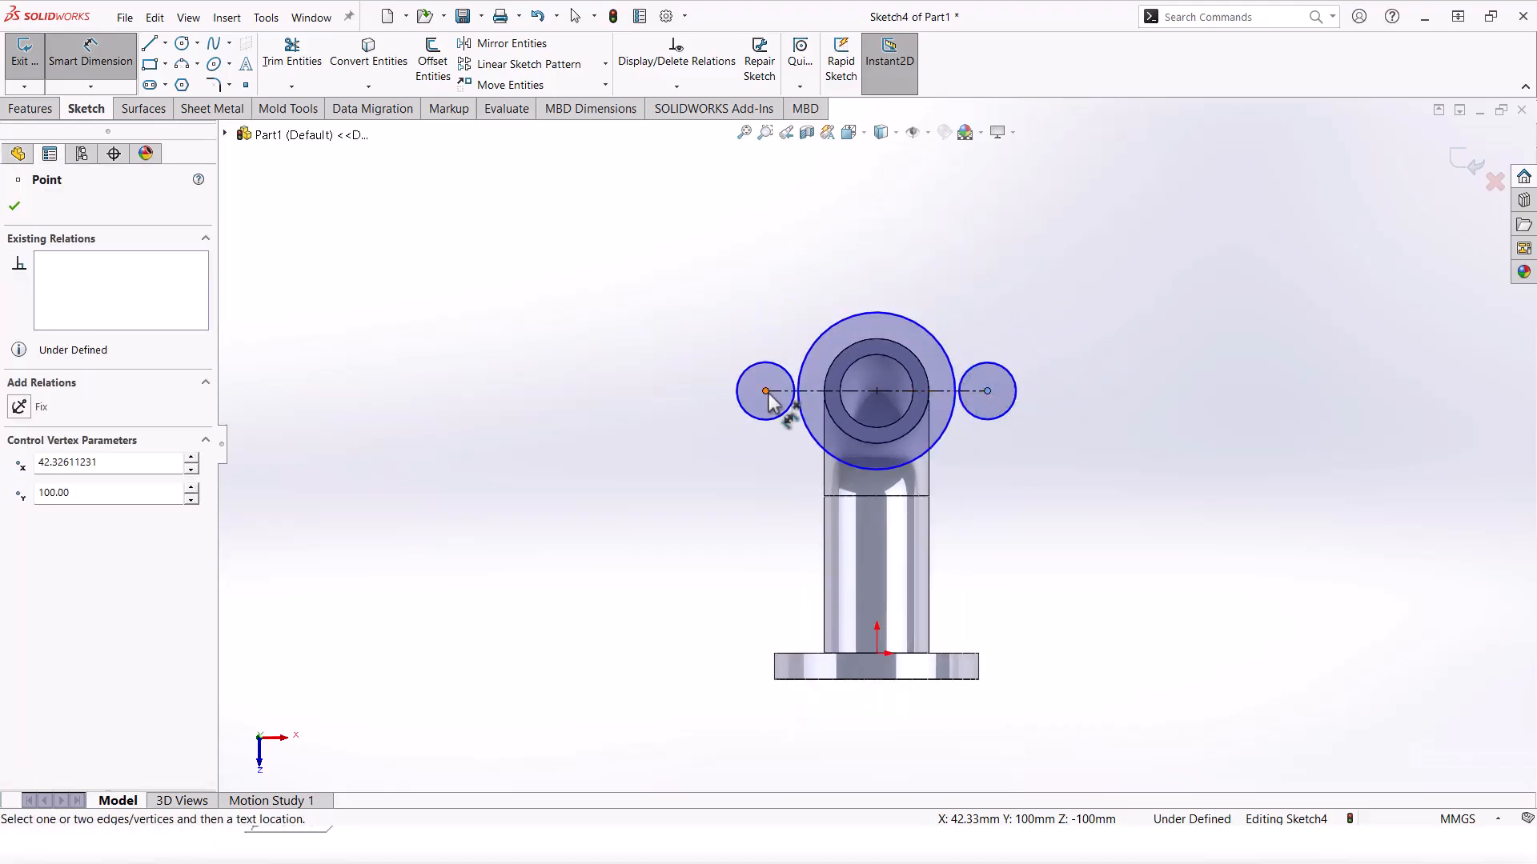
{"action": "left_click", "coordinate": [849, 251]}
{"action": "type", "text": "76"}
{"action": "key", "text": "Return"}
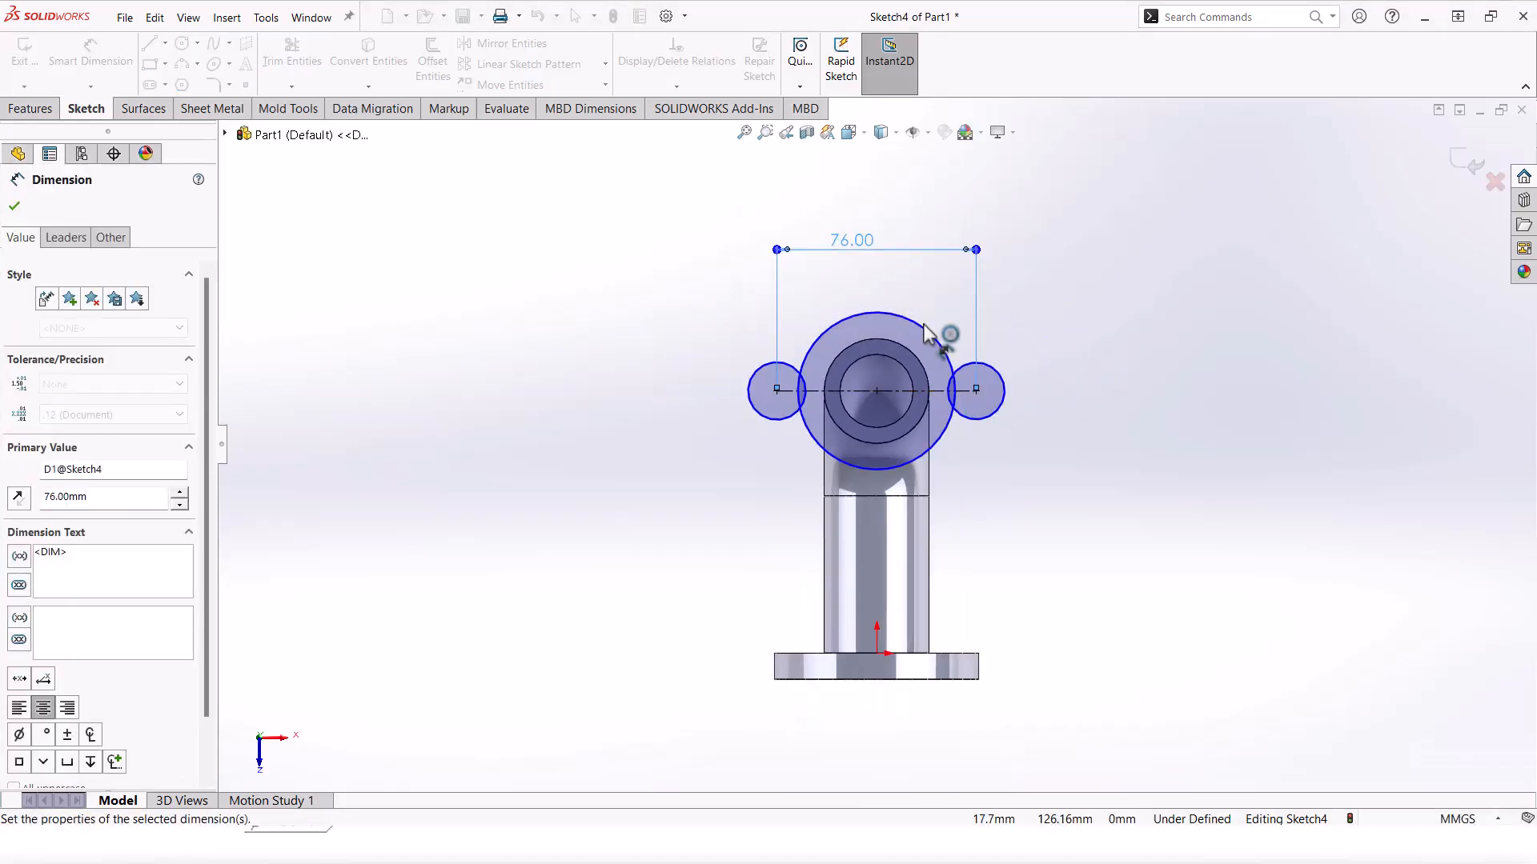
{"action": "scroll", "coordinate": [915, 361], "scroll_direction": "down", "scroll_amount": 2}
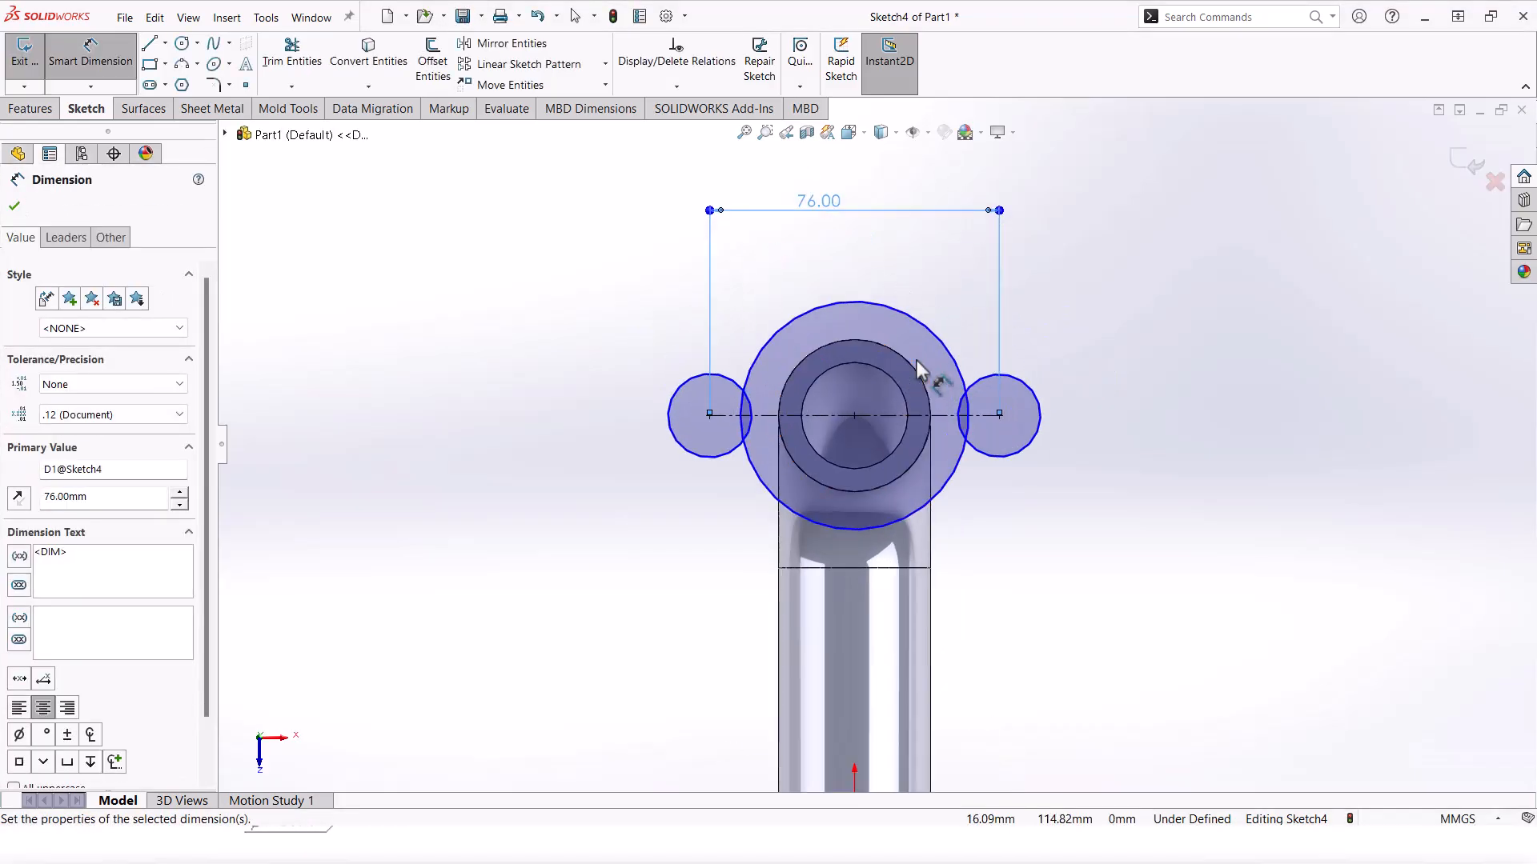
{"action": "left_click", "coordinate": [951, 505]}
{"action": "left_click", "coordinate": [1036, 564]}
{"action": "type", "text": "70"}
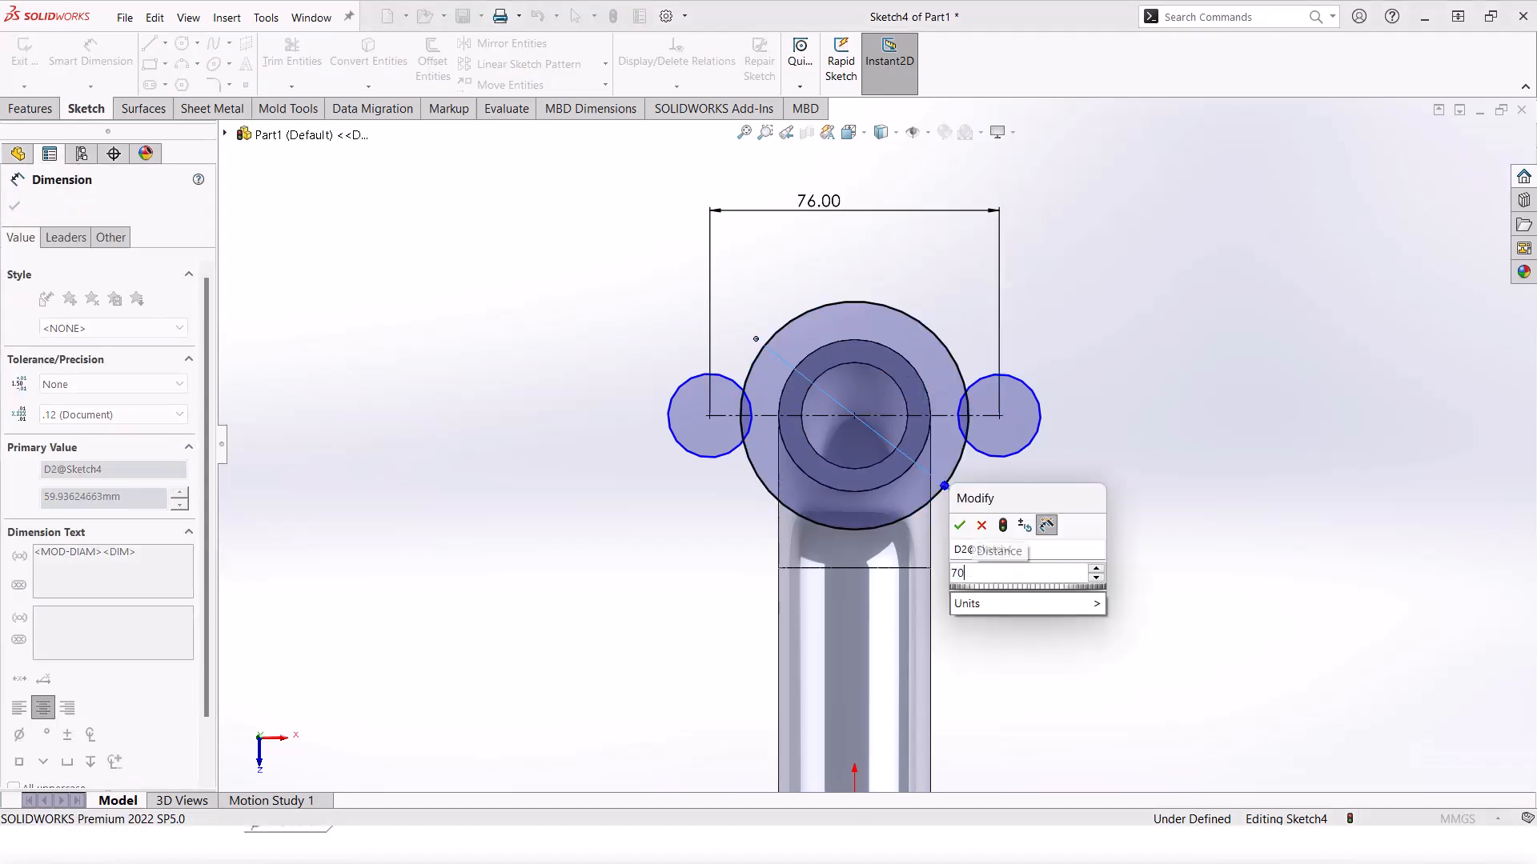
{"action": "key", "text": "Return"}
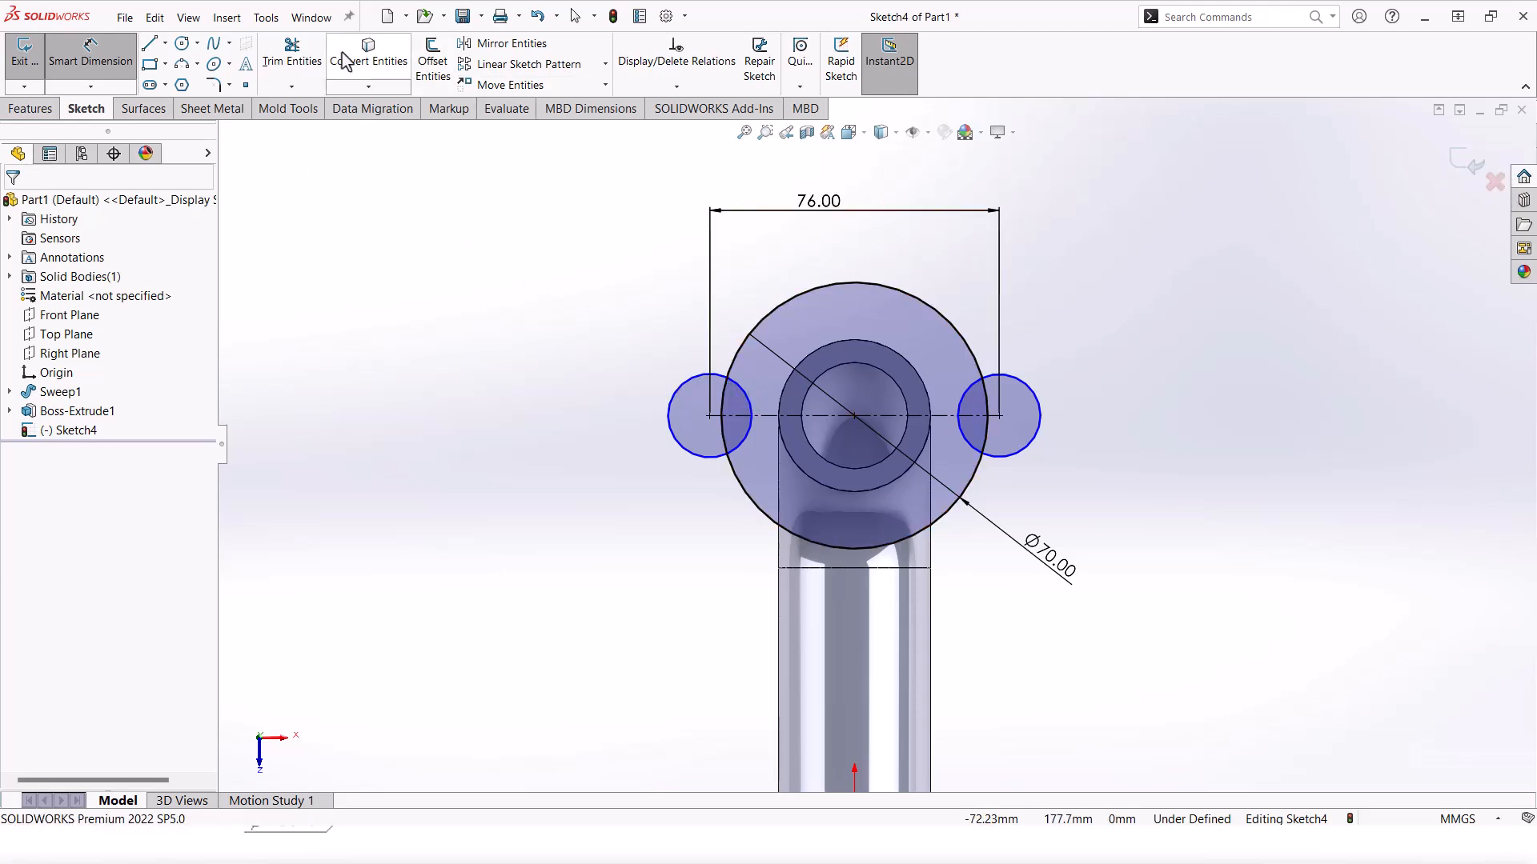
Step: Draw a small hole circle inside each side circle, then start dimensioning the right hole
{"action": "left_click", "coordinate": [290, 55]}
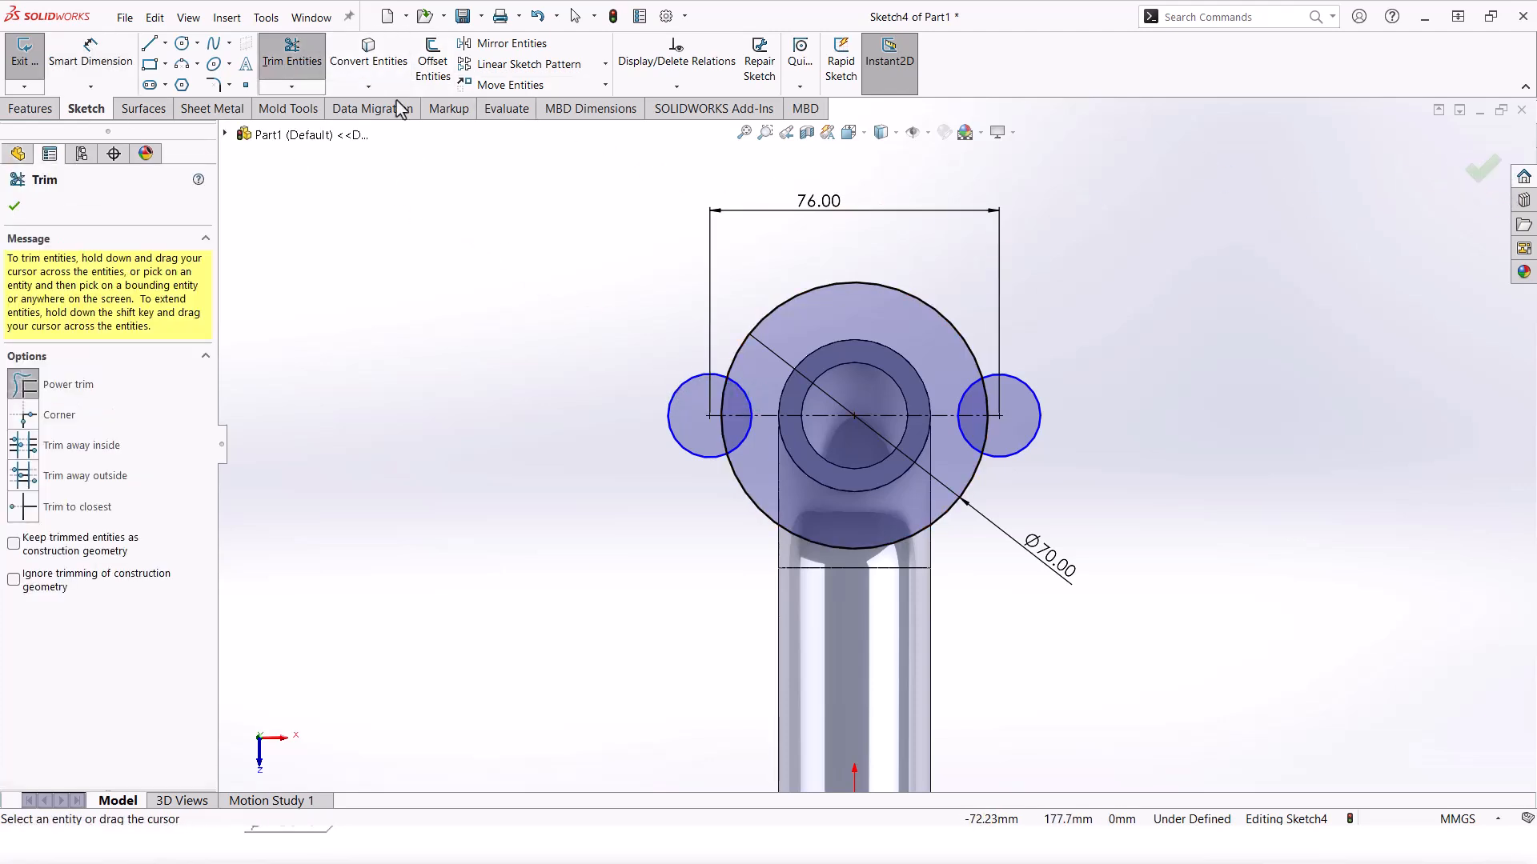
{"action": "left_click", "coordinate": [182, 43]}
{"action": "scroll", "coordinate": [717, 432], "scroll_direction": "down", "scroll_amount": 3}
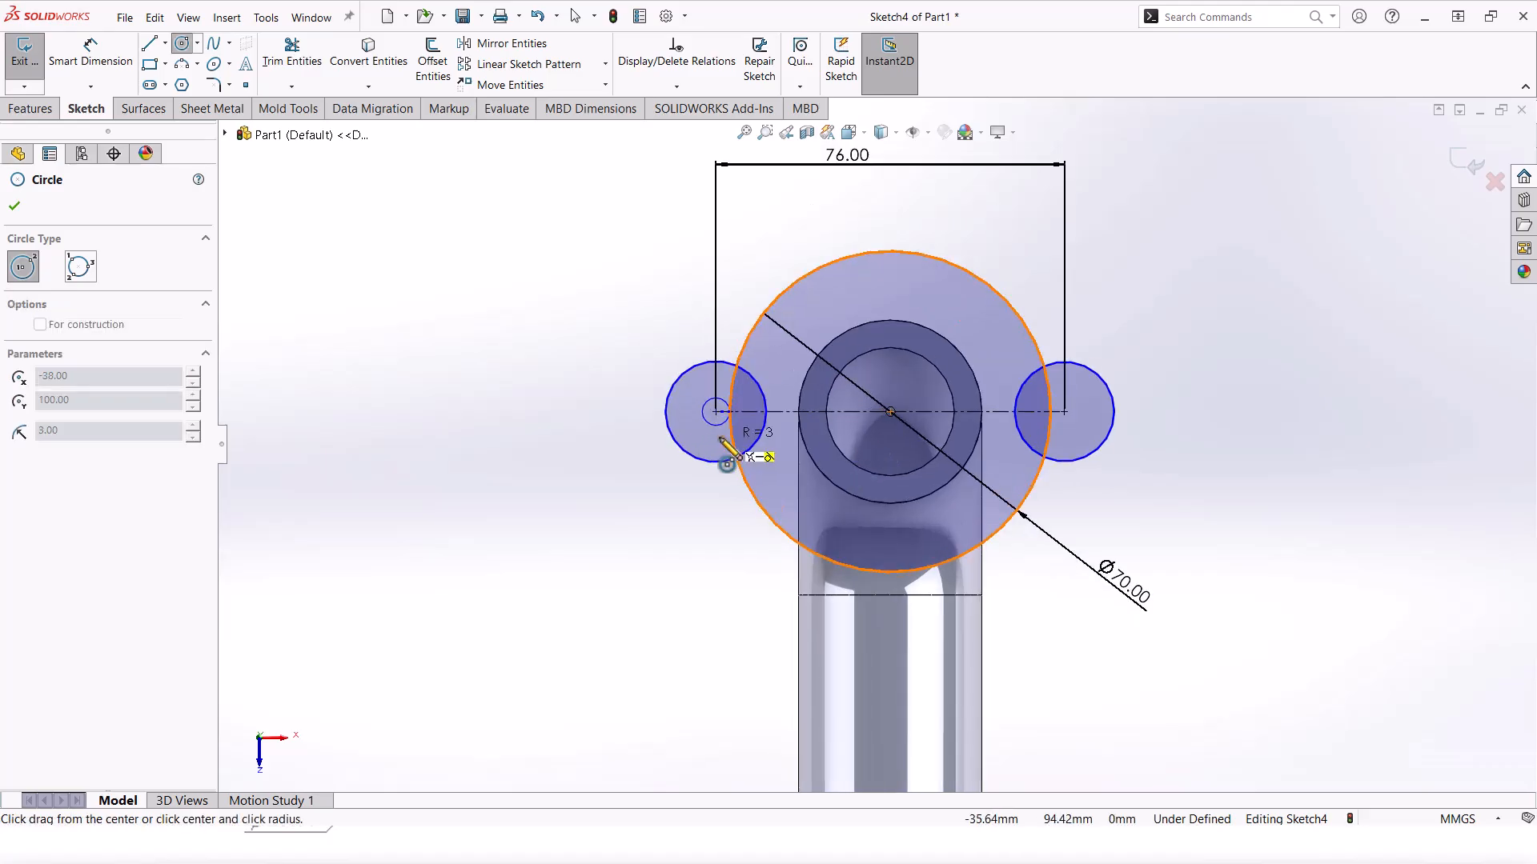
{"action": "left_click", "coordinate": [725, 441]}
{"action": "left_click", "coordinate": [1238, 401]}
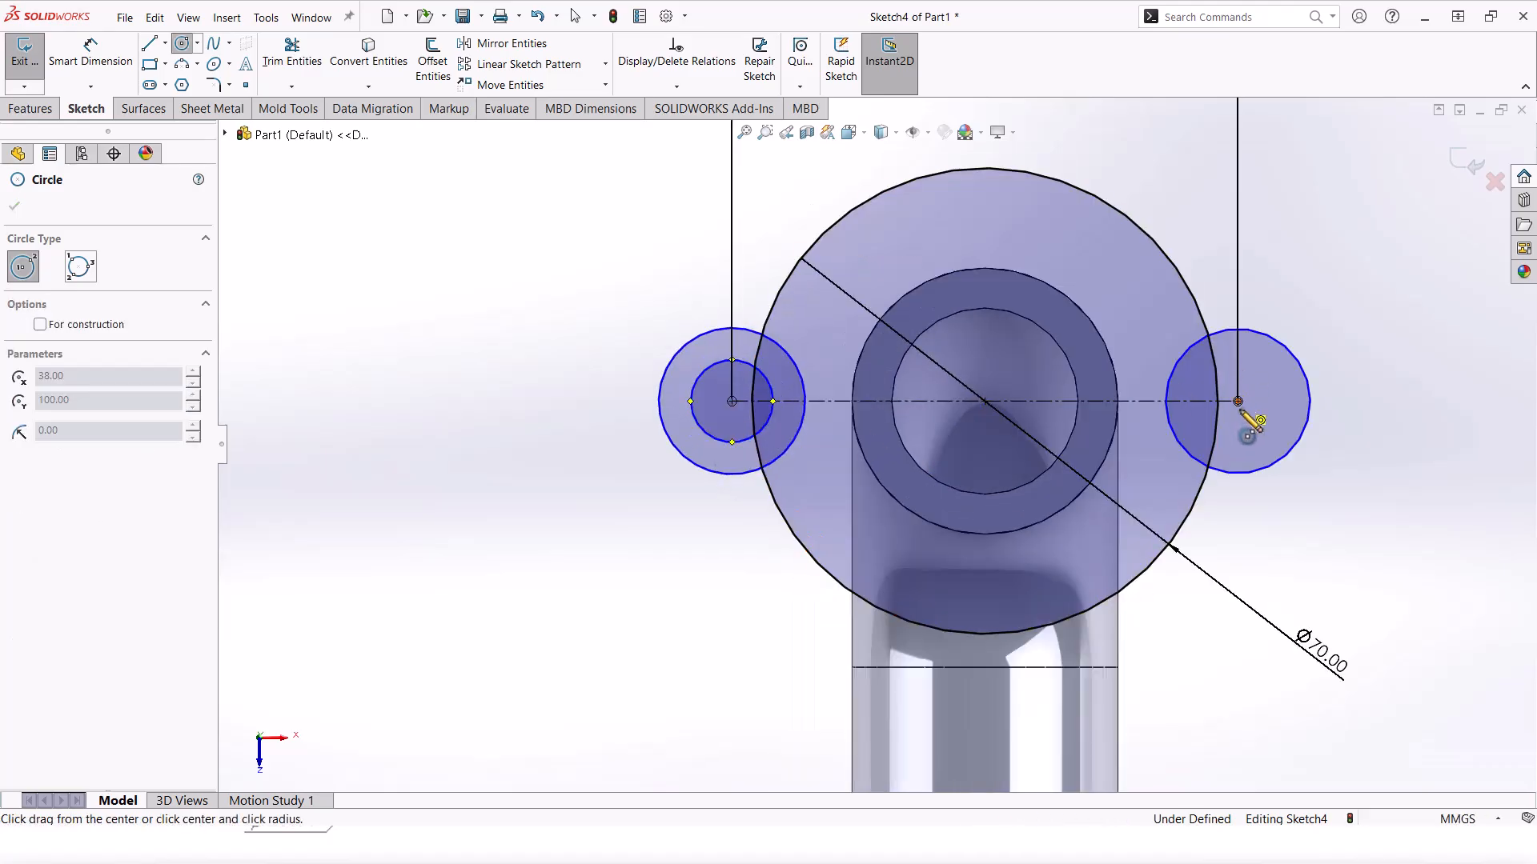
{"action": "left_click", "coordinate": [1245, 437]}
{"action": "key", "text": "Escape"}
{"action": "scroll", "coordinate": [996, 426], "scroll_direction": "up", "scroll_amount": 3}
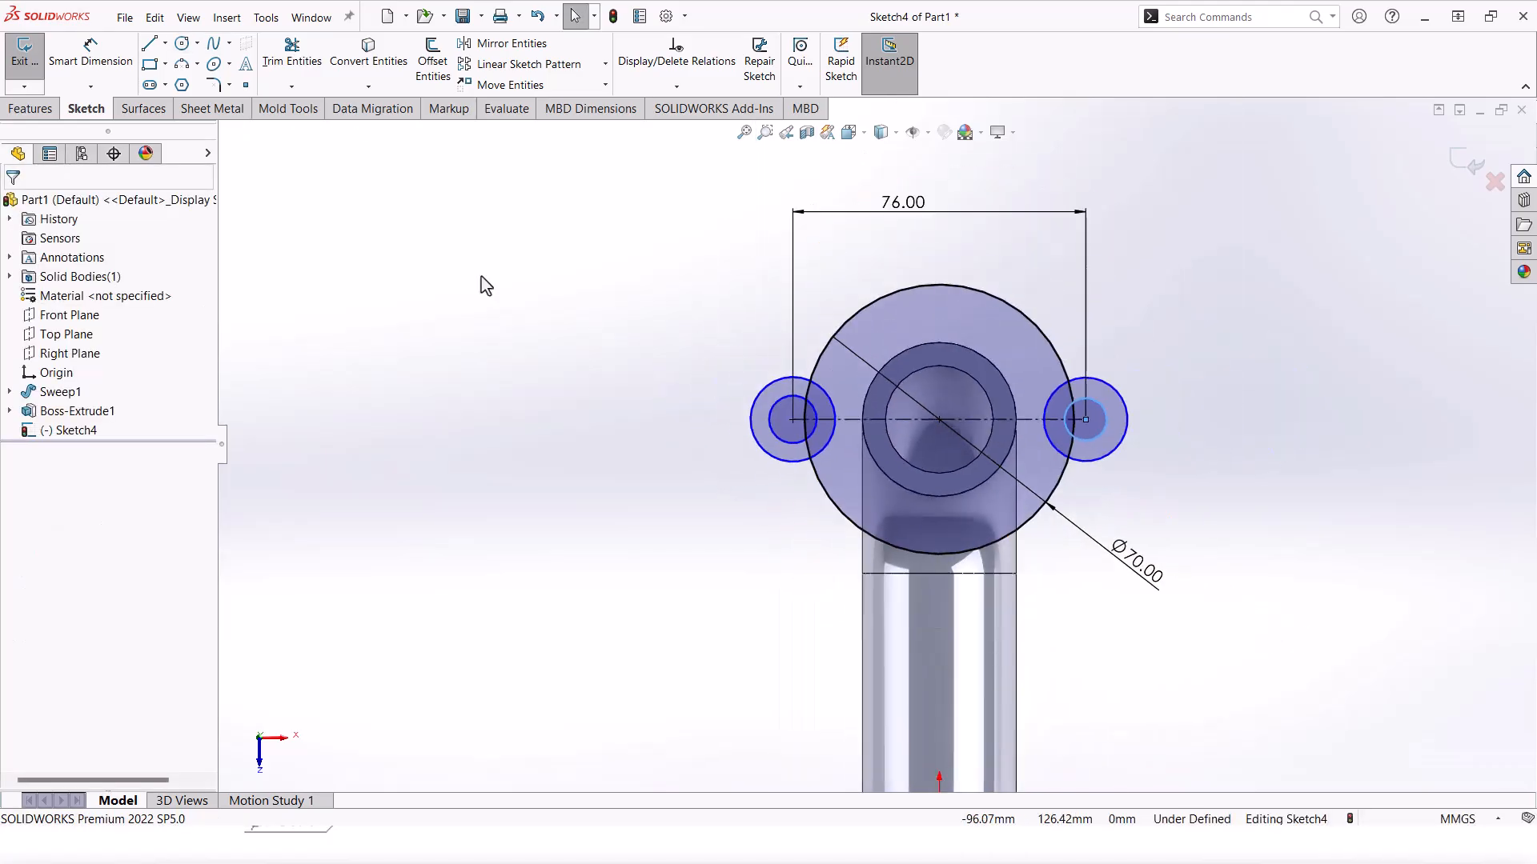
{"action": "left_click", "coordinate": [95, 56]}
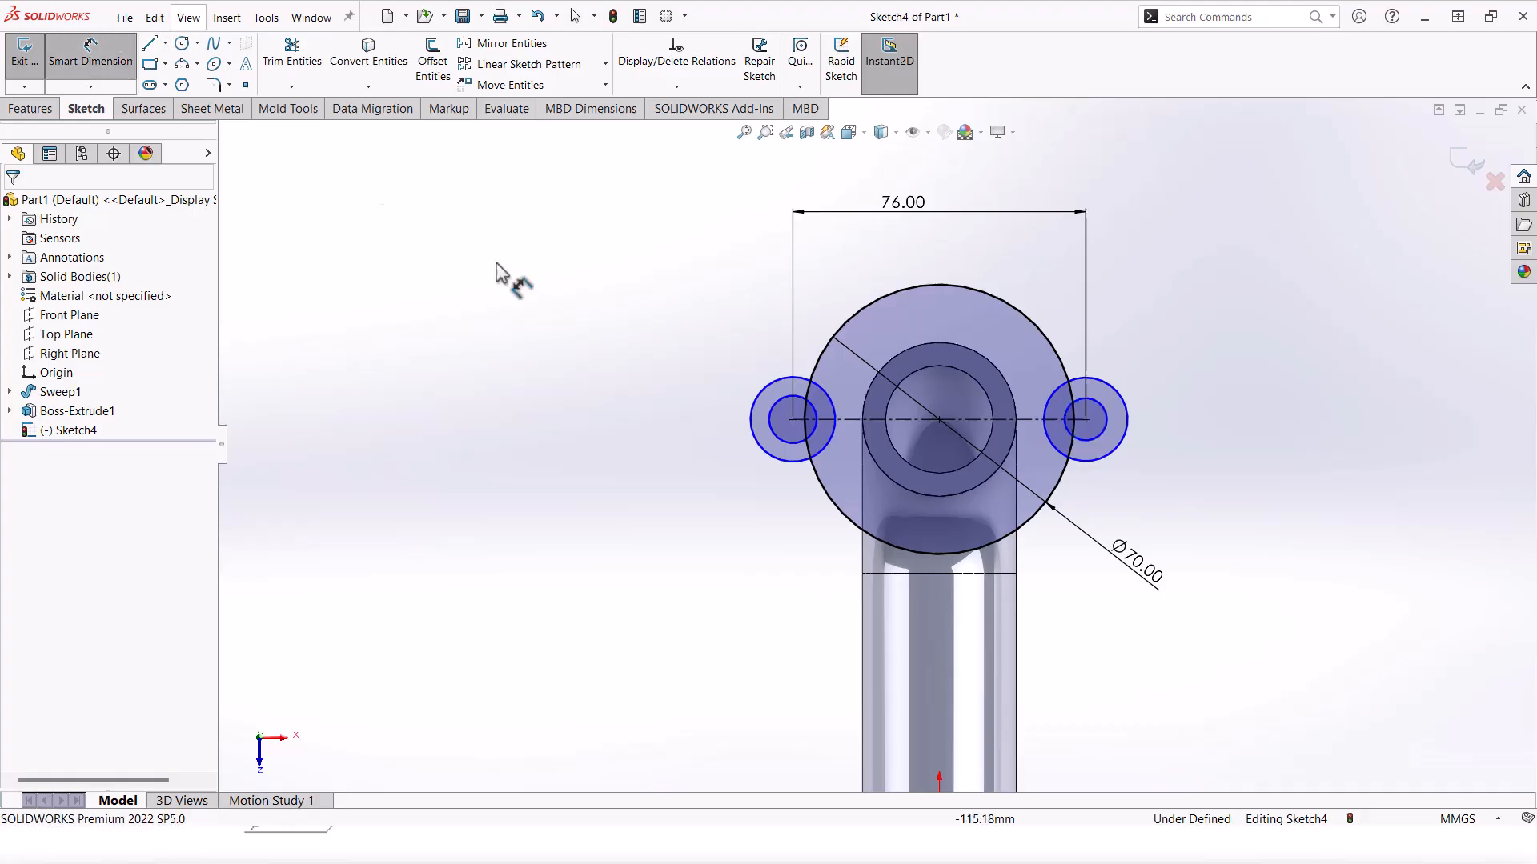
{"action": "left_click", "coordinate": [1105, 417]}
Step: Dimension the right hole circle to Ø12
{"action": "left_click", "coordinate": [1213, 502]}
{"action": "type", "text": "12"}
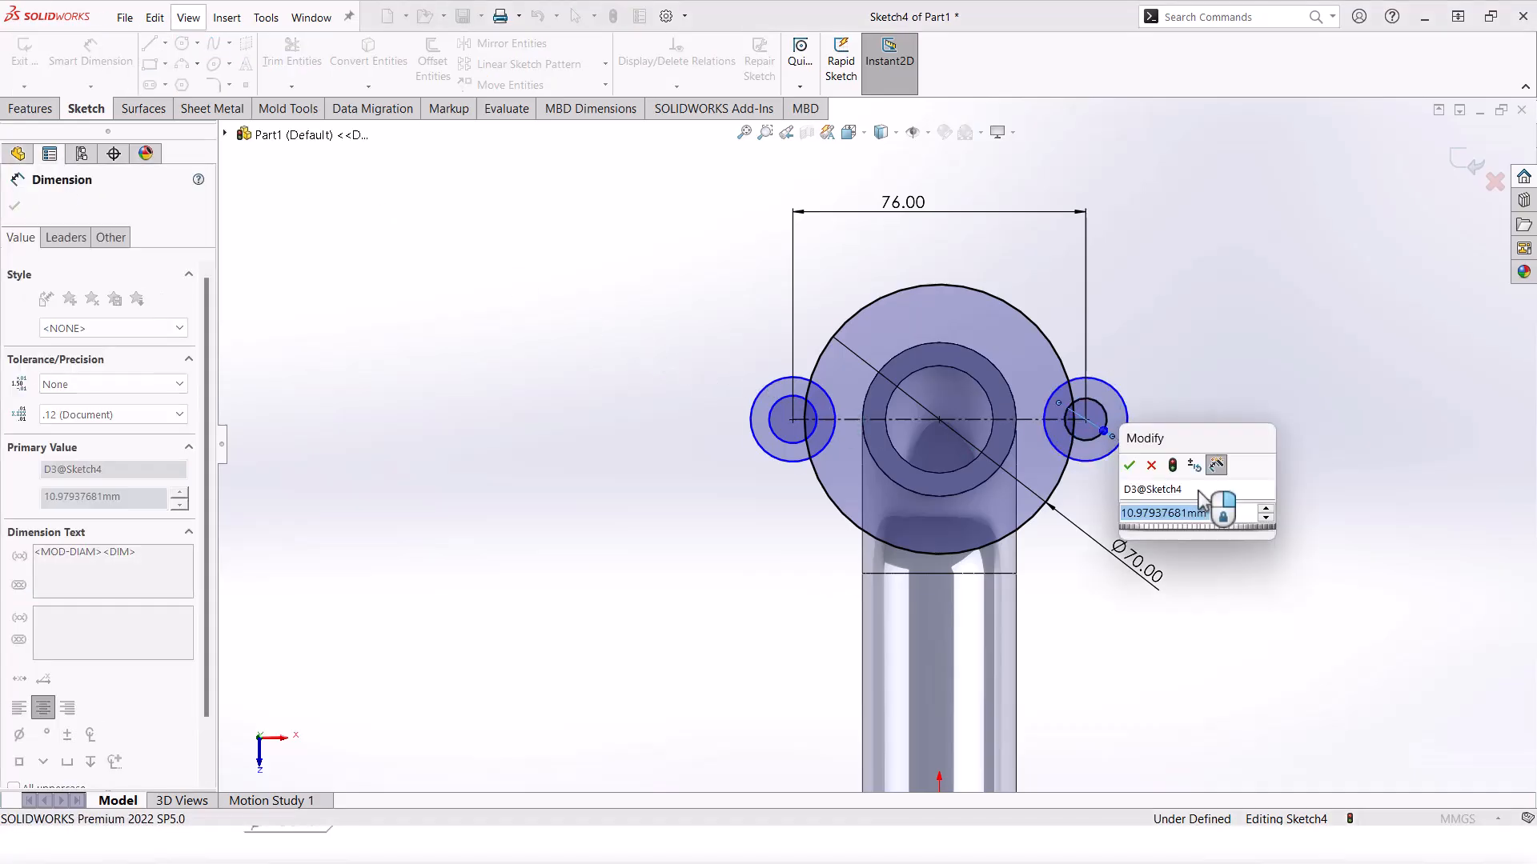
{"action": "key", "text": "Return"}
{"action": "key", "text": "Escape"}
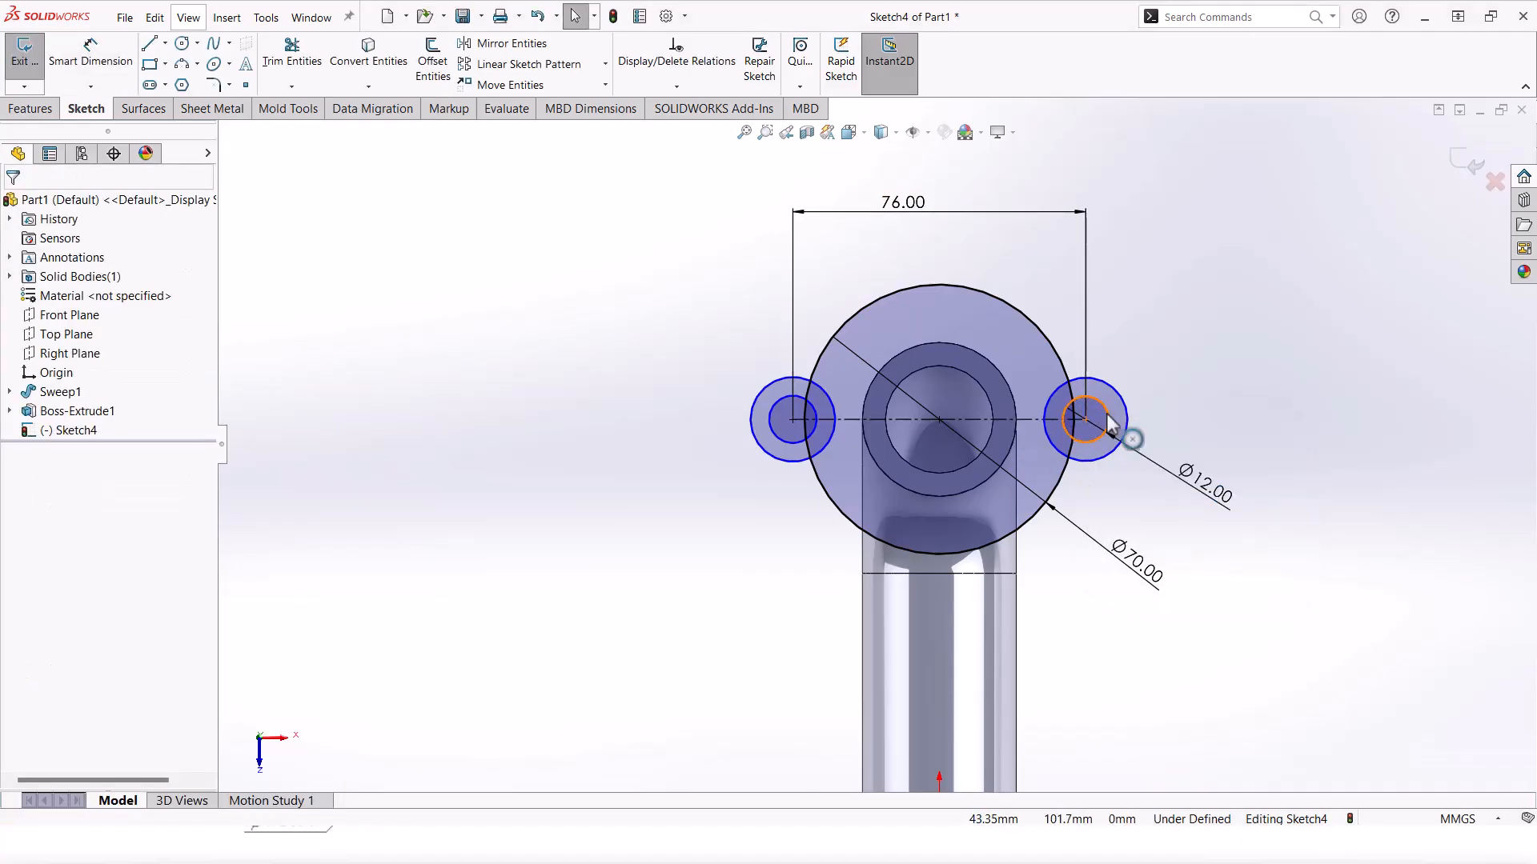
Step: Add Equal relations between the two hole circles and between the two side circles
{"action": "left_click", "coordinate": [1103, 430]}
{"action": "left_click", "coordinate": [828, 447], "text": "ctrl"}
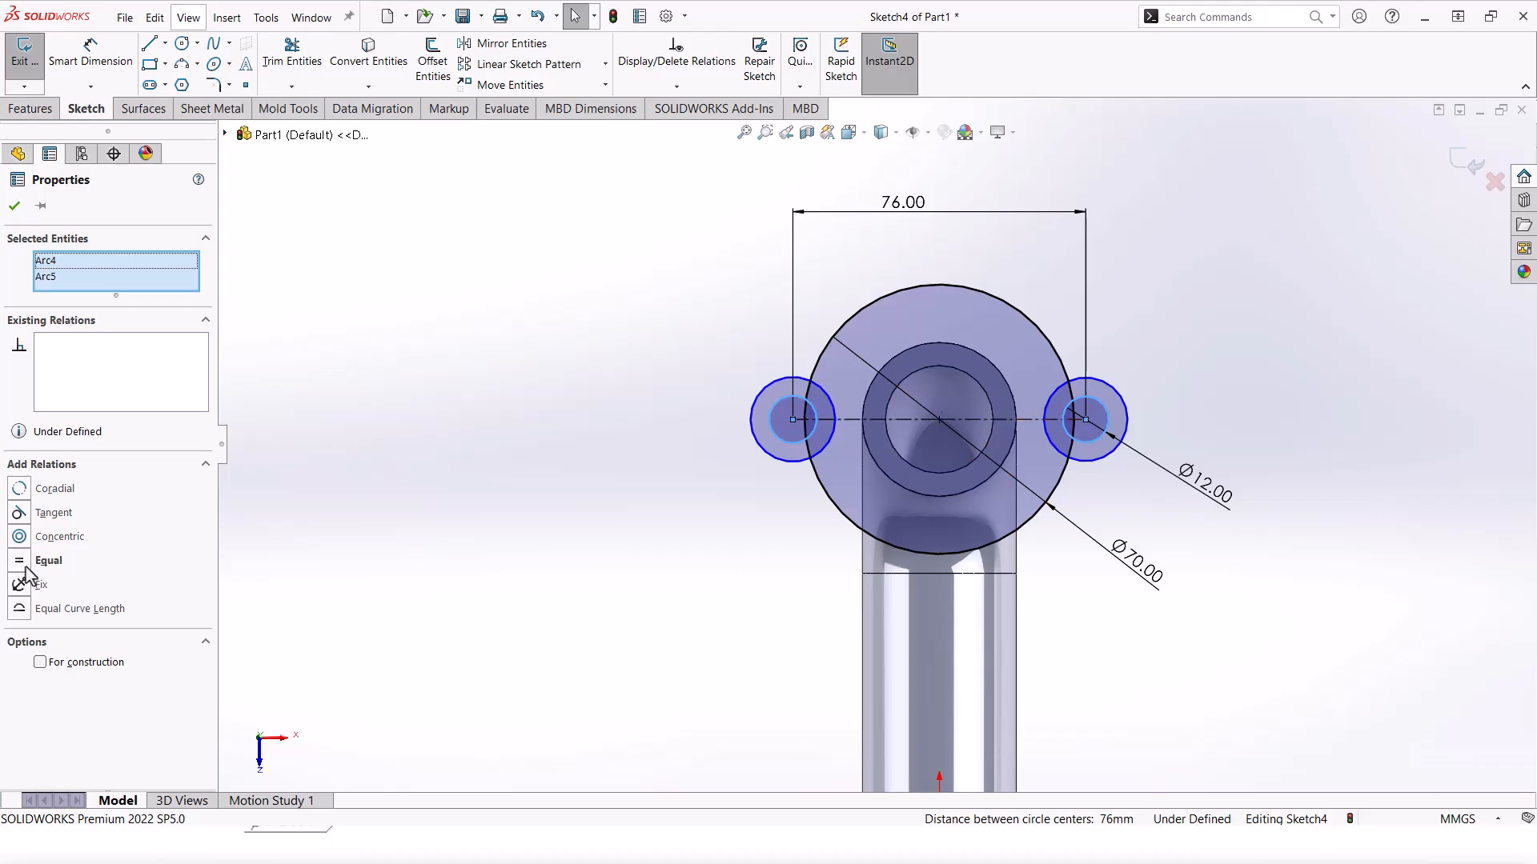
{"action": "left_click", "coordinate": [27, 562]}
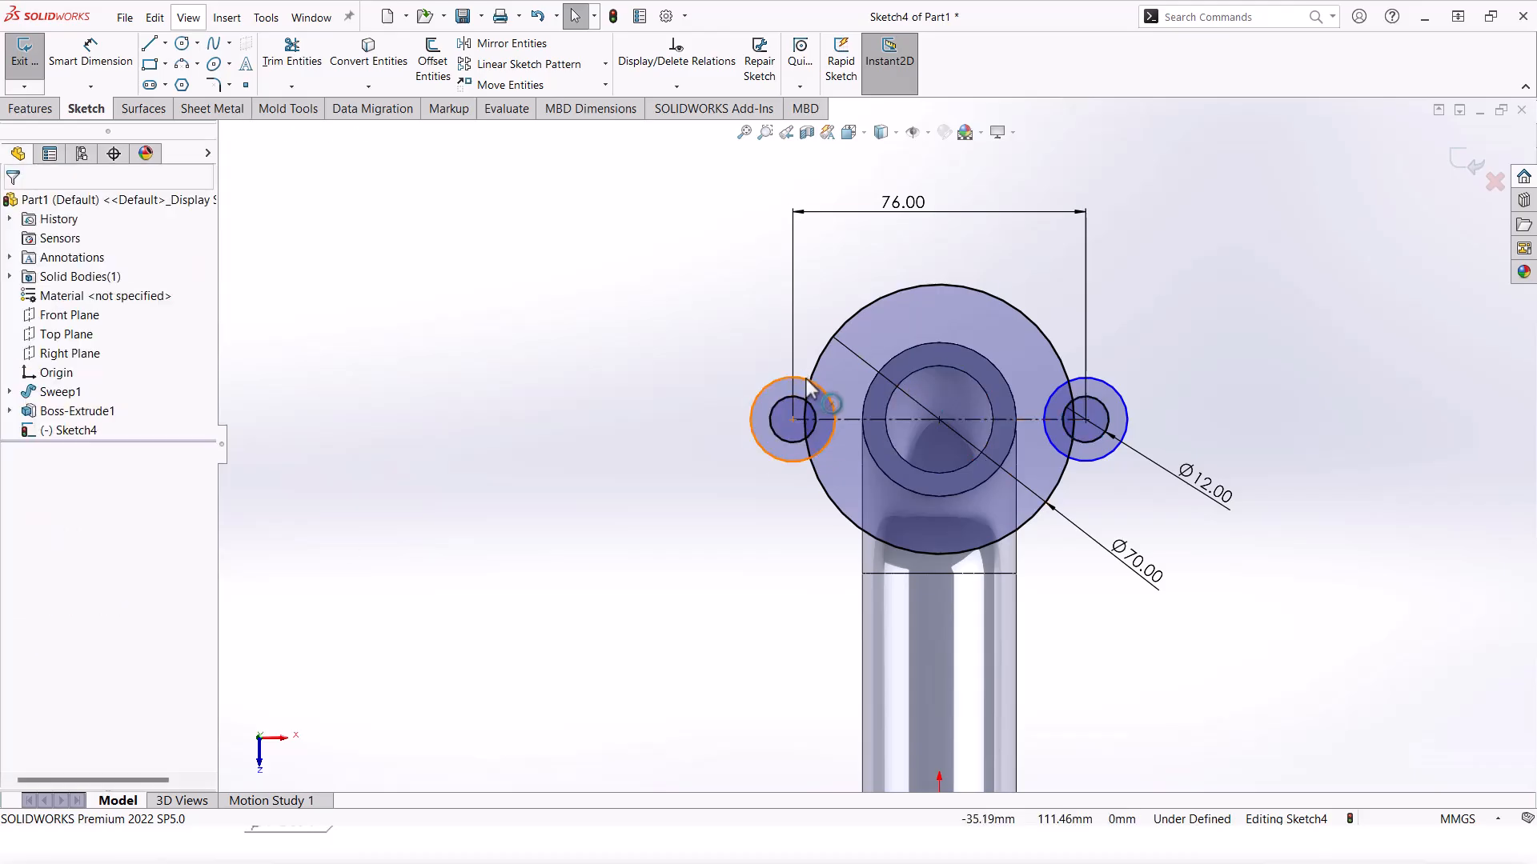
{"action": "left_click", "coordinate": [830, 400]}
{"action": "left_click", "coordinate": [1106, 445], "text": "ctrl"}
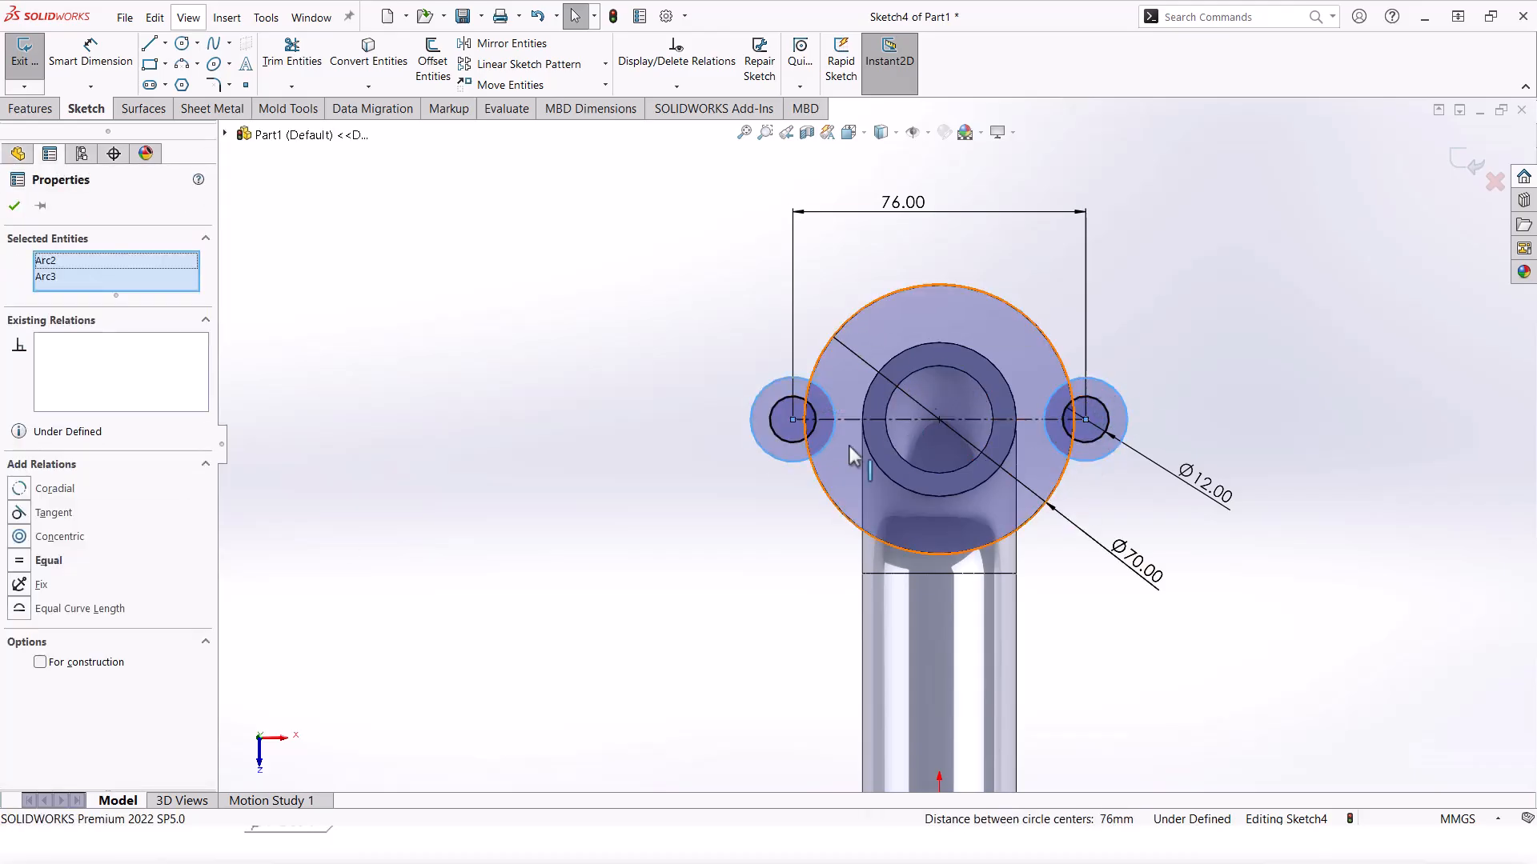
{"action": "left_click", "coordinate": [20, 562]}
Step: Dimension the right side circle to Ø30
{"action": "left_click", "coordinate": [90, 56]}
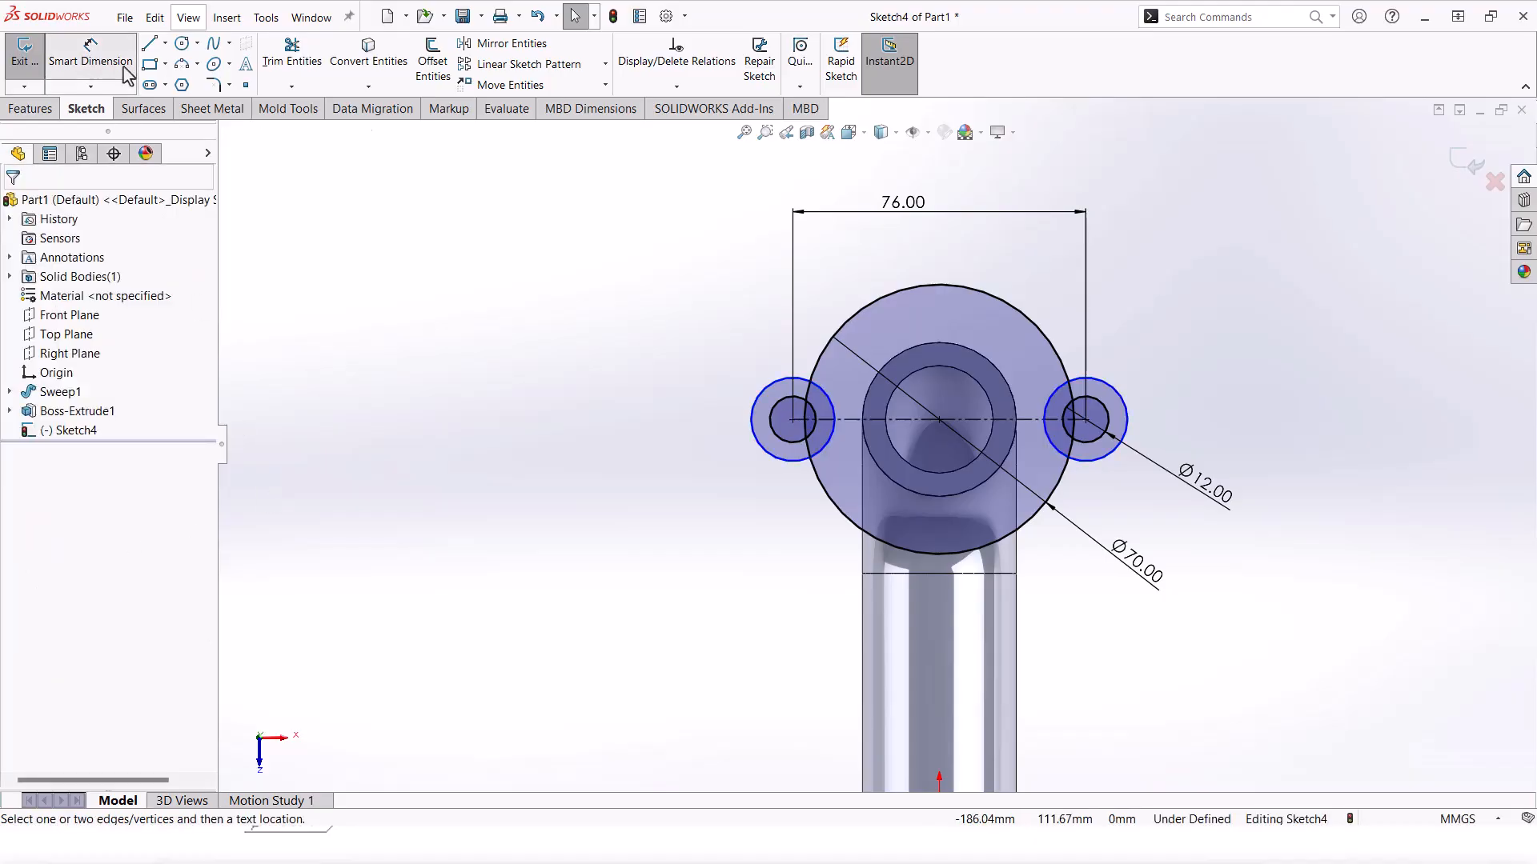
{"action": "left_click", "coordinate": [1117, 395]}
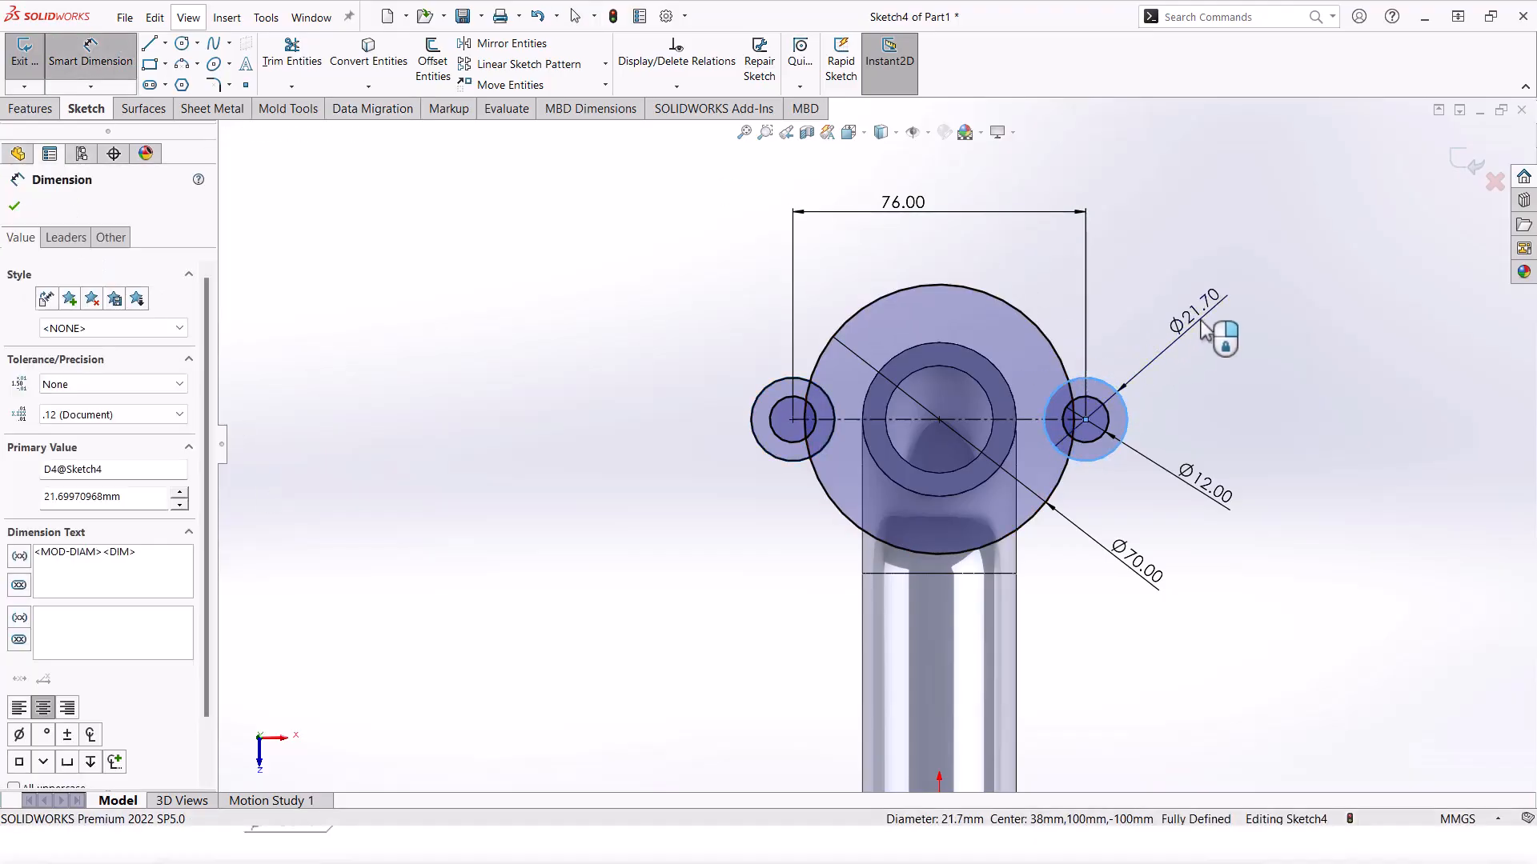
{"action": "left_click", "coordinate": [1210, 329]}
{"action": "type", "text": "30"}
{"action": "key", "text": "Return"}
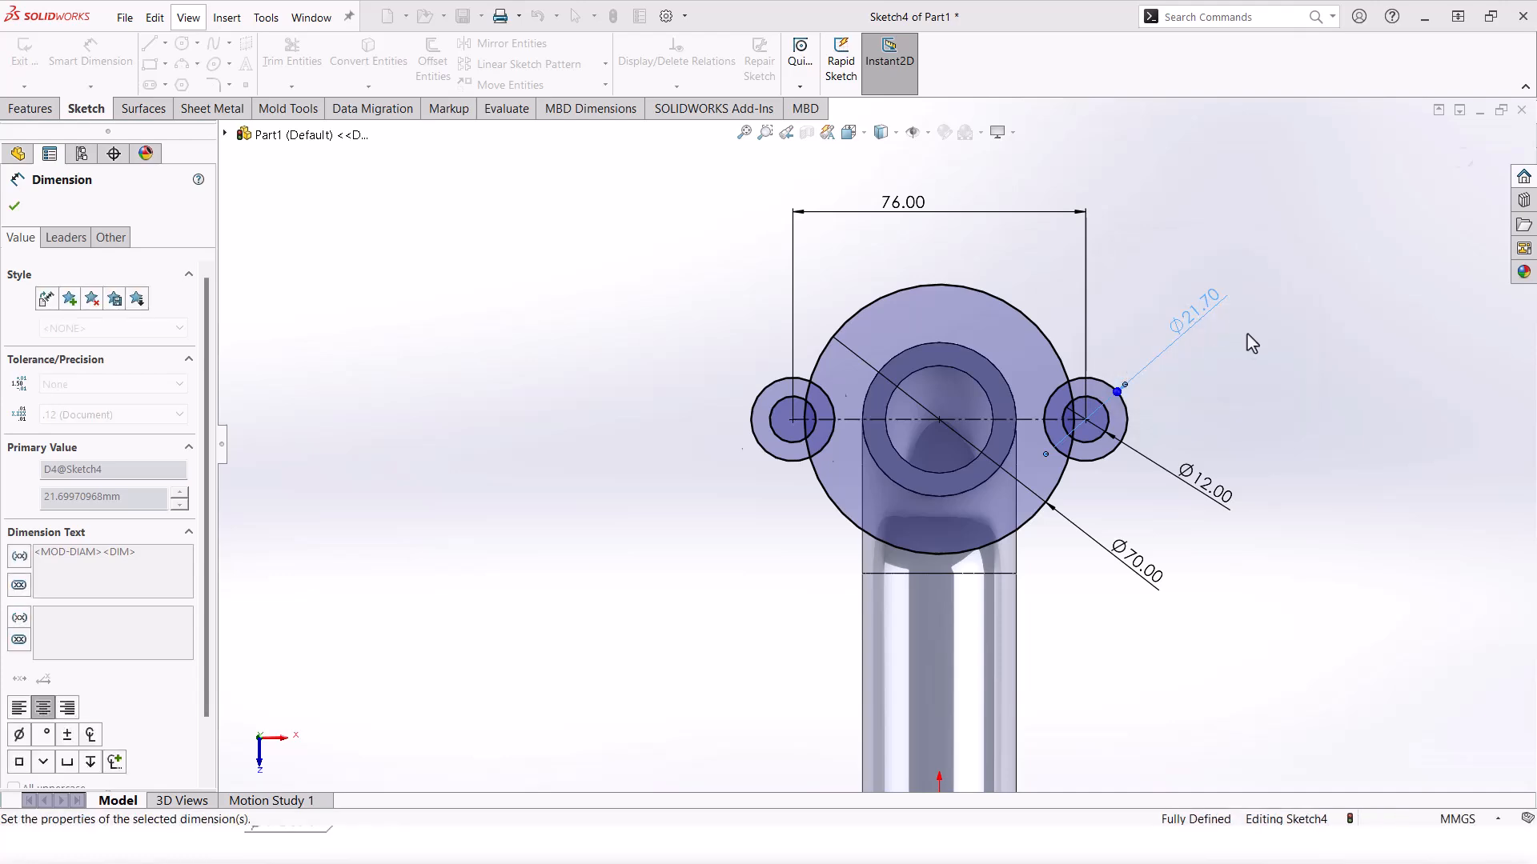
{"action": "scroll", "coordinate": [1117, 375], "scroll_direction": "down", "scroll_amount": 2}
{"action": "key", "text": "Escape"}
Step: Power-trim the overlapping Ø70 and Ø30 arcs around the right lobe
{"action": "left_click", "coordinate": [293, 54]}
{"action": "scroll", "coordinate": [1002, 424], "scroll_direction": "down", "scroll_amount": 2}
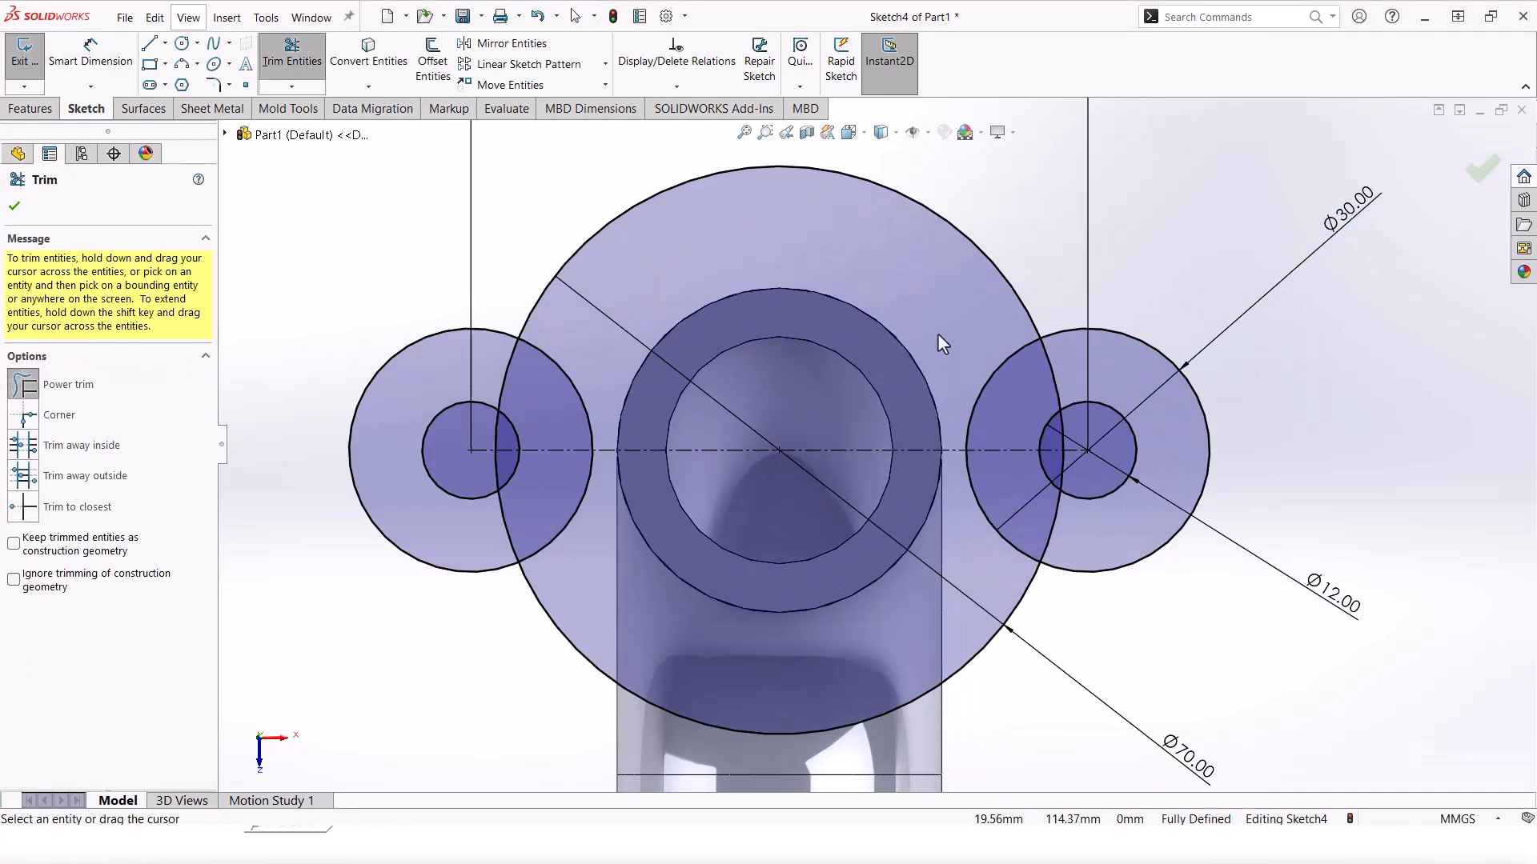
{"action": "mouse_move", "coordinate": [938, 325]}
{"action": "left_mouse_down"}
{"action": "mouse_move", "coordinate": [1015, 379]}
{"action": "mouse_move", "coordinate": [1054, 371]}
{"action": "left_mouse_up"}
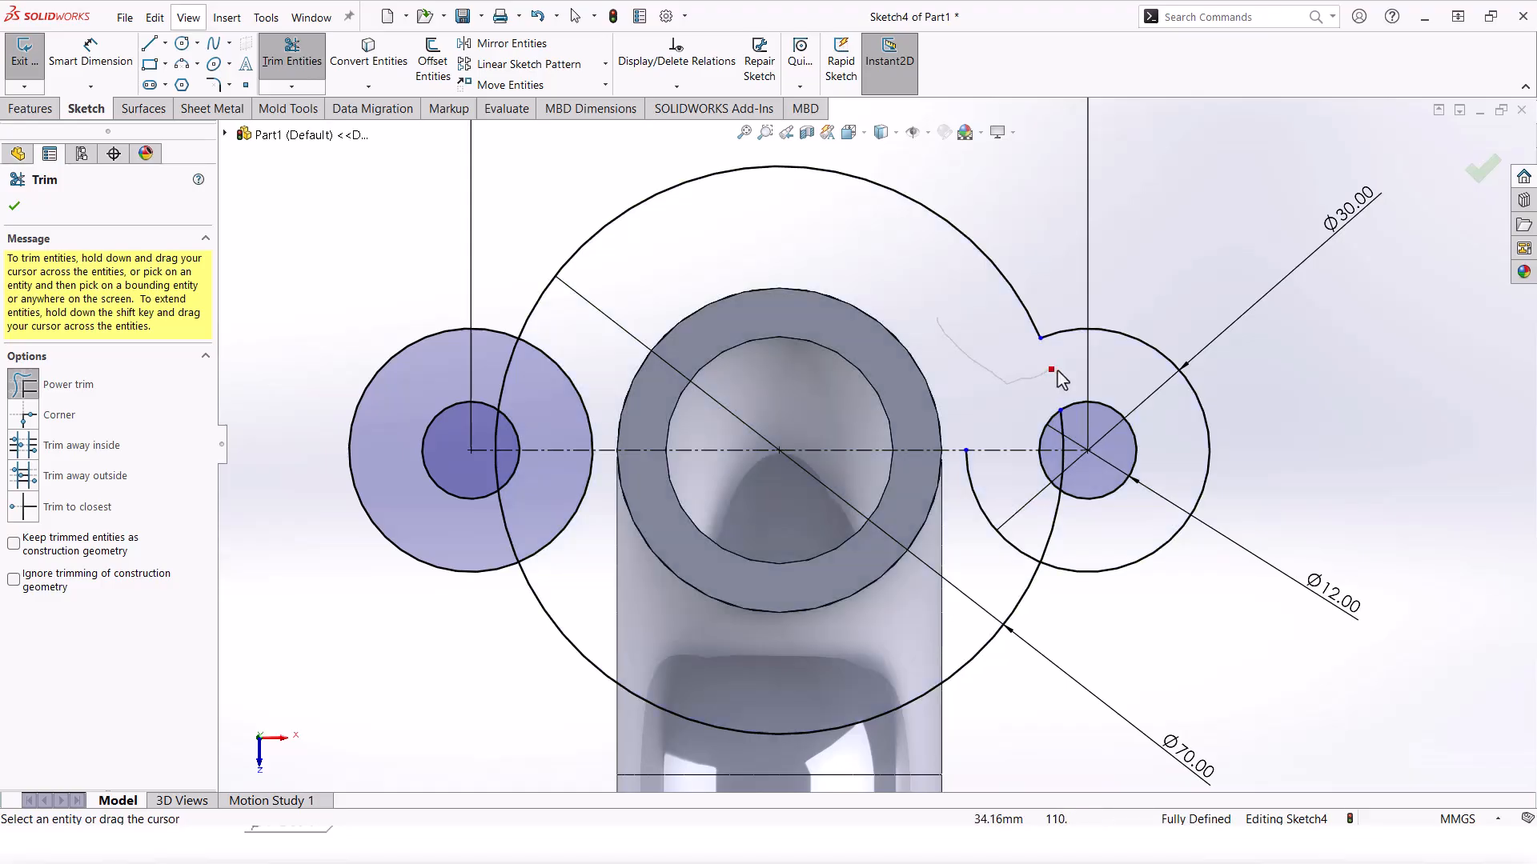
{"action": "scroll", "coordinate": [1064, 435], "scroll_direction": "down", "scroll_amount": 2}
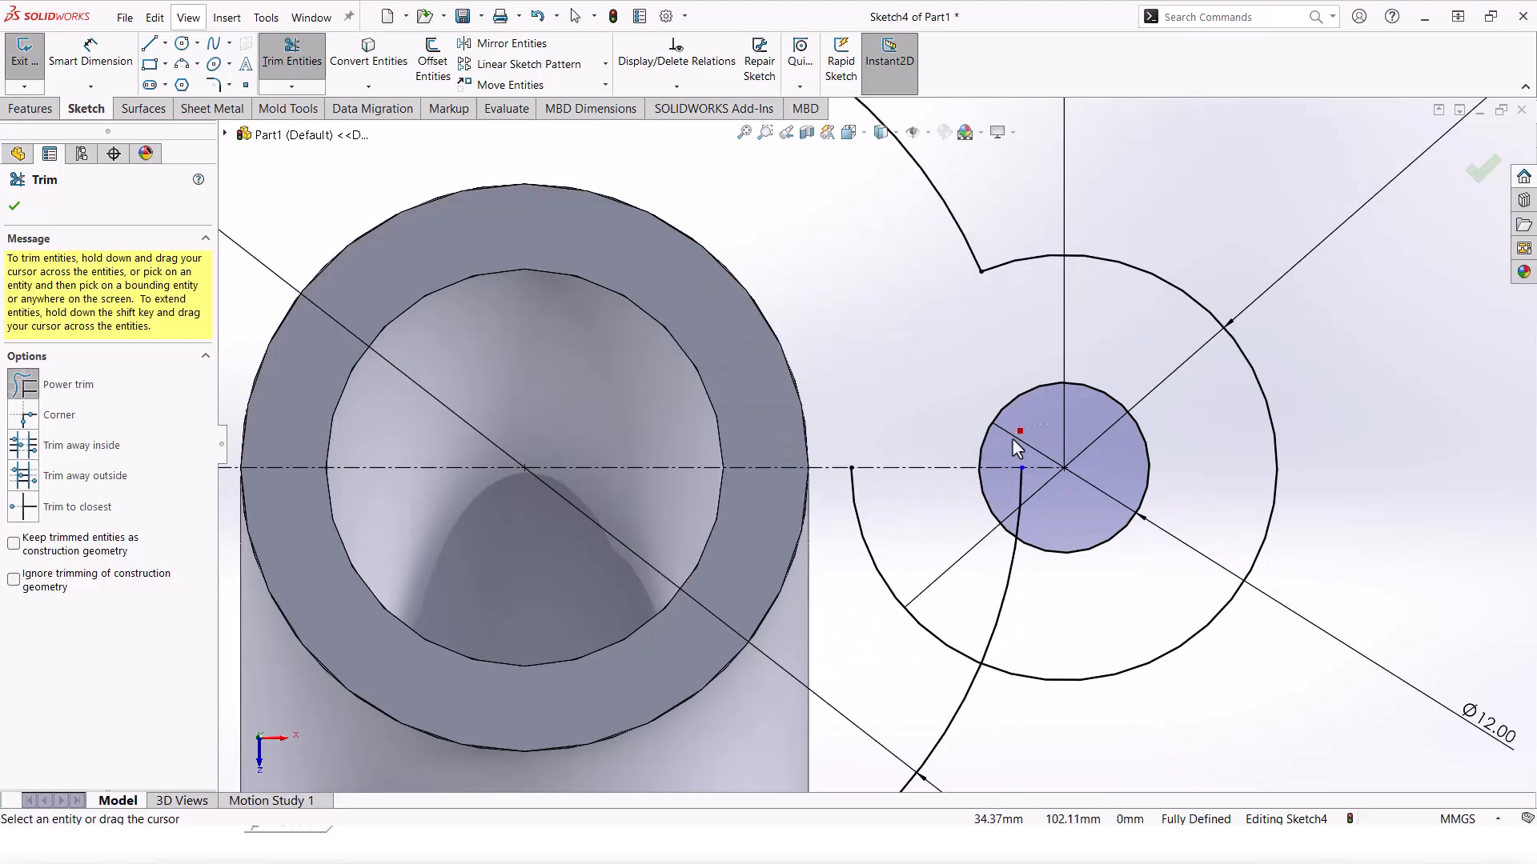
{"action": "left_click_drag", "start_coordinate": [1014, 444], "coordinate": [1025, 509]}
{"action": "left_click_drag", "start_coordinate": [994, 624], "coordinate": [971, 617]}
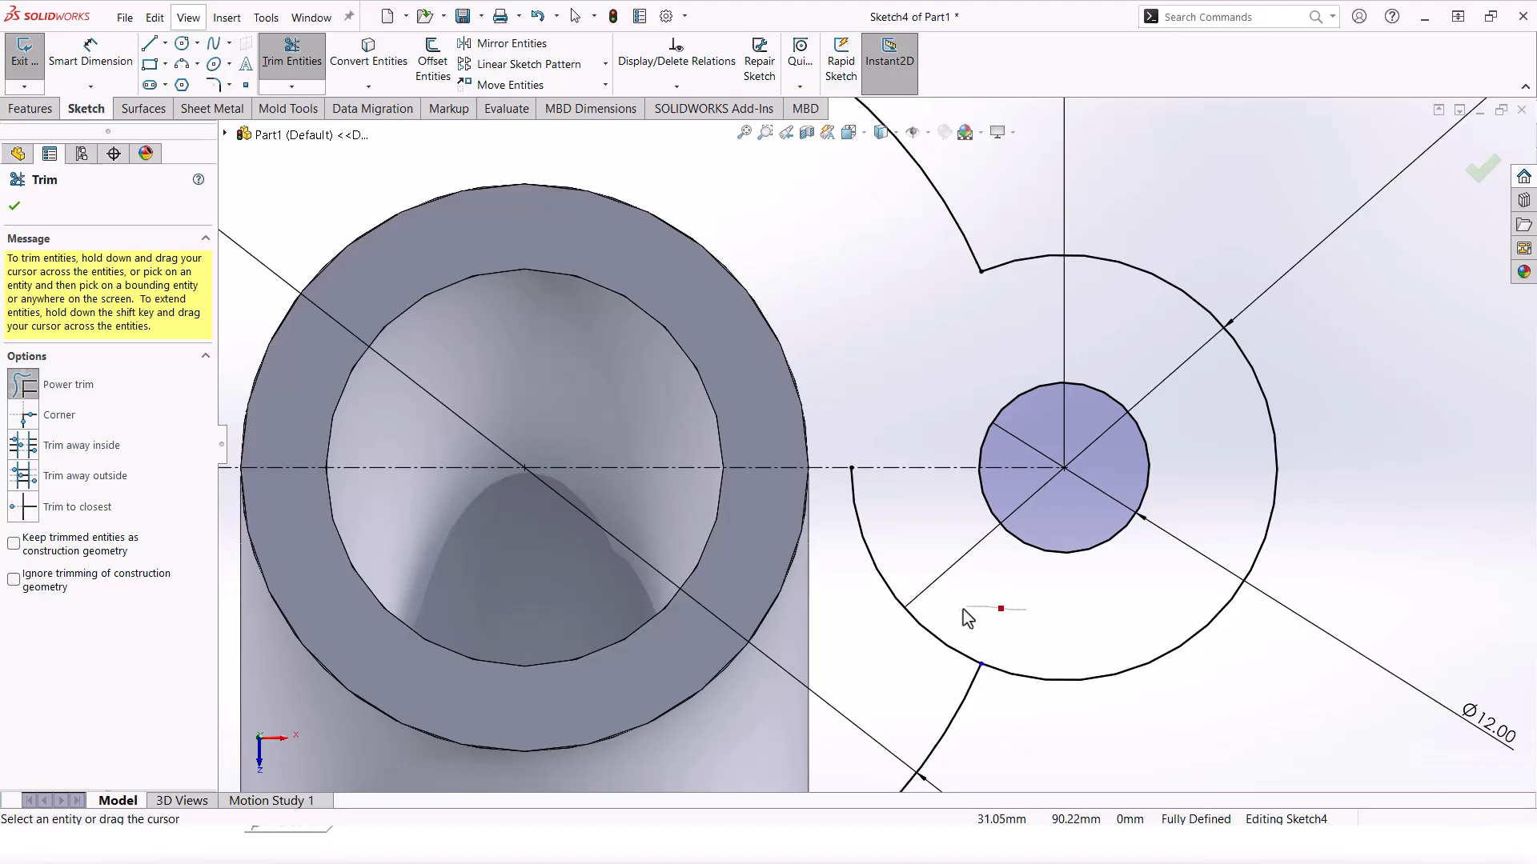
Step: Trim the leftover arcs around the left lobe and accept the trimmed flange outline
{"action": "scroll", "coordinate": [875, 469], "scroll_direction": "up", "scroll_amount": 3}
{"action": "scroll", "coordinate": [875, 469], "scroll_direction": "up", "scroll_amount": 2}
{"action": "scroll", "coordinate": [609, 469], "scroll_direction": "down", "scroll_amount": 3}
{"action": "mouse_move", "coordinate": [733, 359]}
{"action": "left_mouse_down"}
{"action": "mouse_move", "coordinate": [714, 390]}
{"action": "mouse_move", "coordinate": [673, 399]}
{"action": "left_mouse_up"}
{"action": "scroll", "coordinate": [673, 398], "scroll_direction": "down", "scroll_amount": 2}
{"action": "left_click_drag", "start_coordinate": [691, 496], "coordinate": [687, 490]}
{"action": "scroll", "coordinate": [863, 459], "scroll_direction": "up", "scroll_amount": 4}
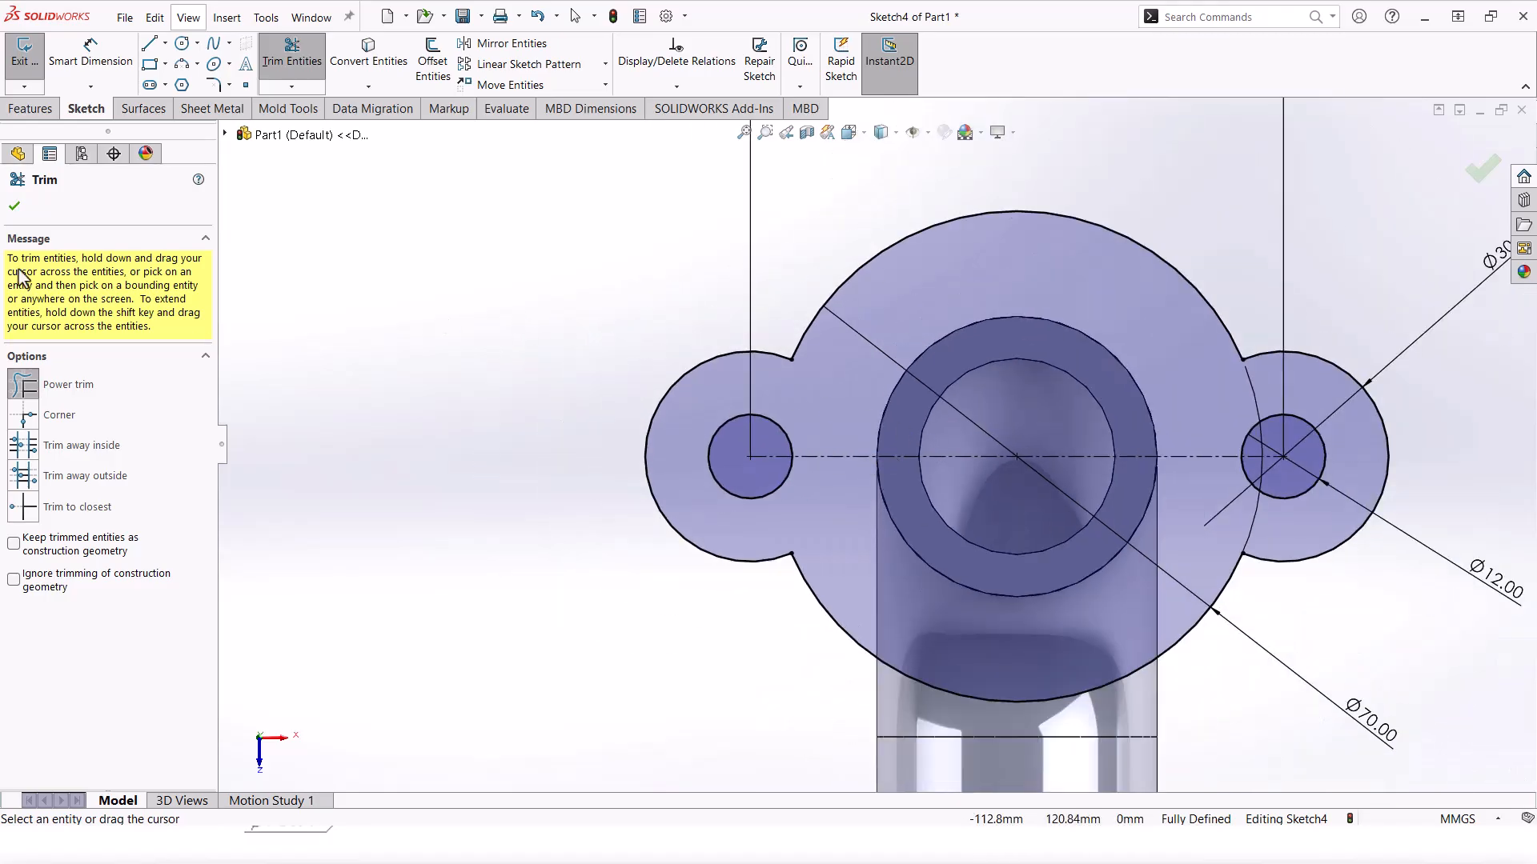
{"action": "left_click", "coordinate": [14, 206]}
{"action": "scroll", "coordinate": [875, 446], "scroll_direction": "up", "scroll_amount": 3}
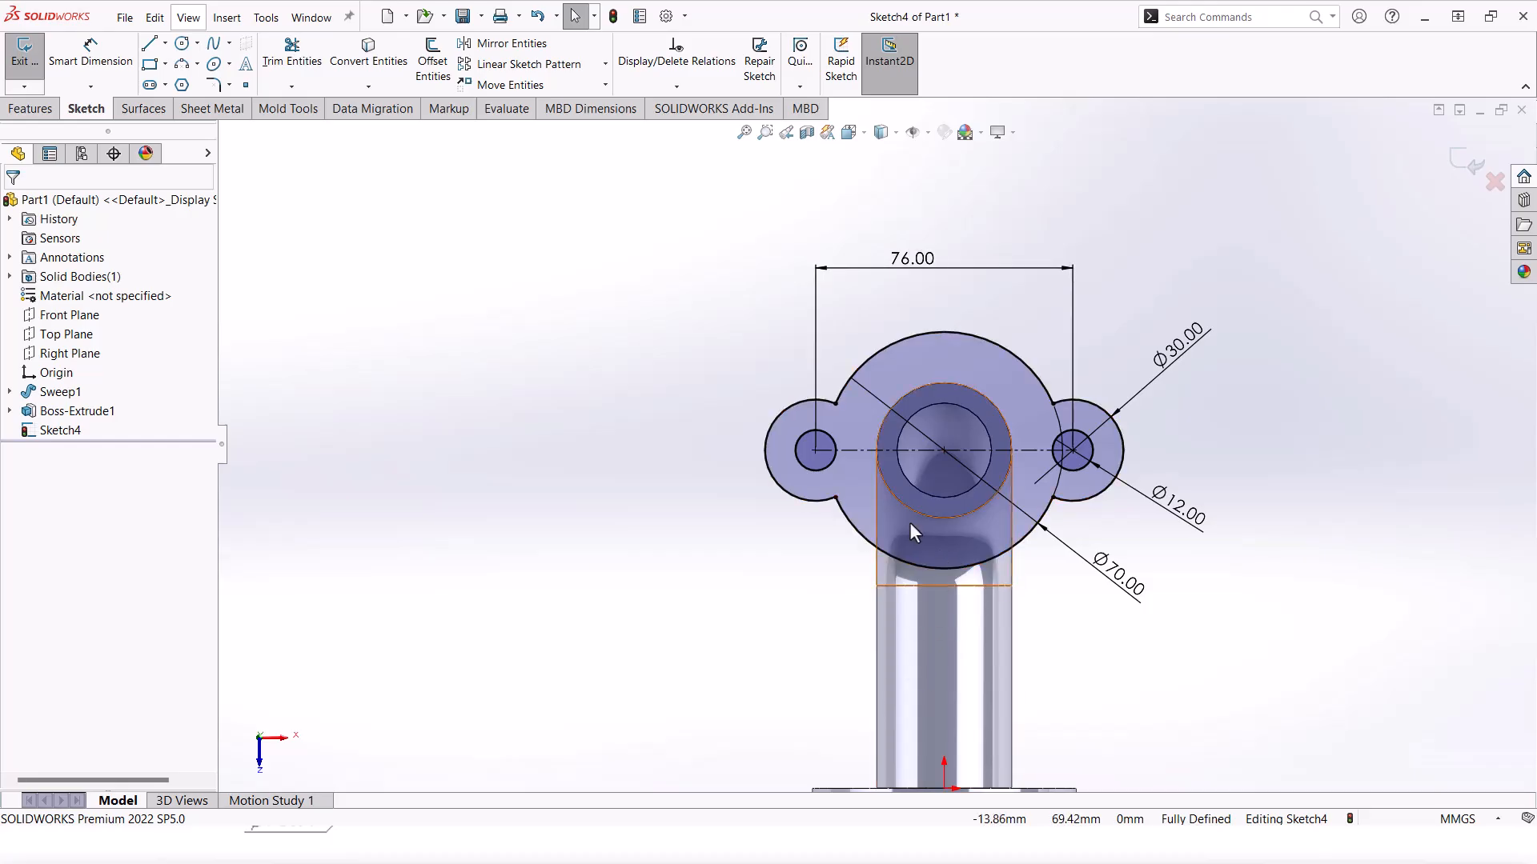
{"action": "scroll", "coordinate": [903, 553], "scroll_direction": "down", "scroll_amount": 3}
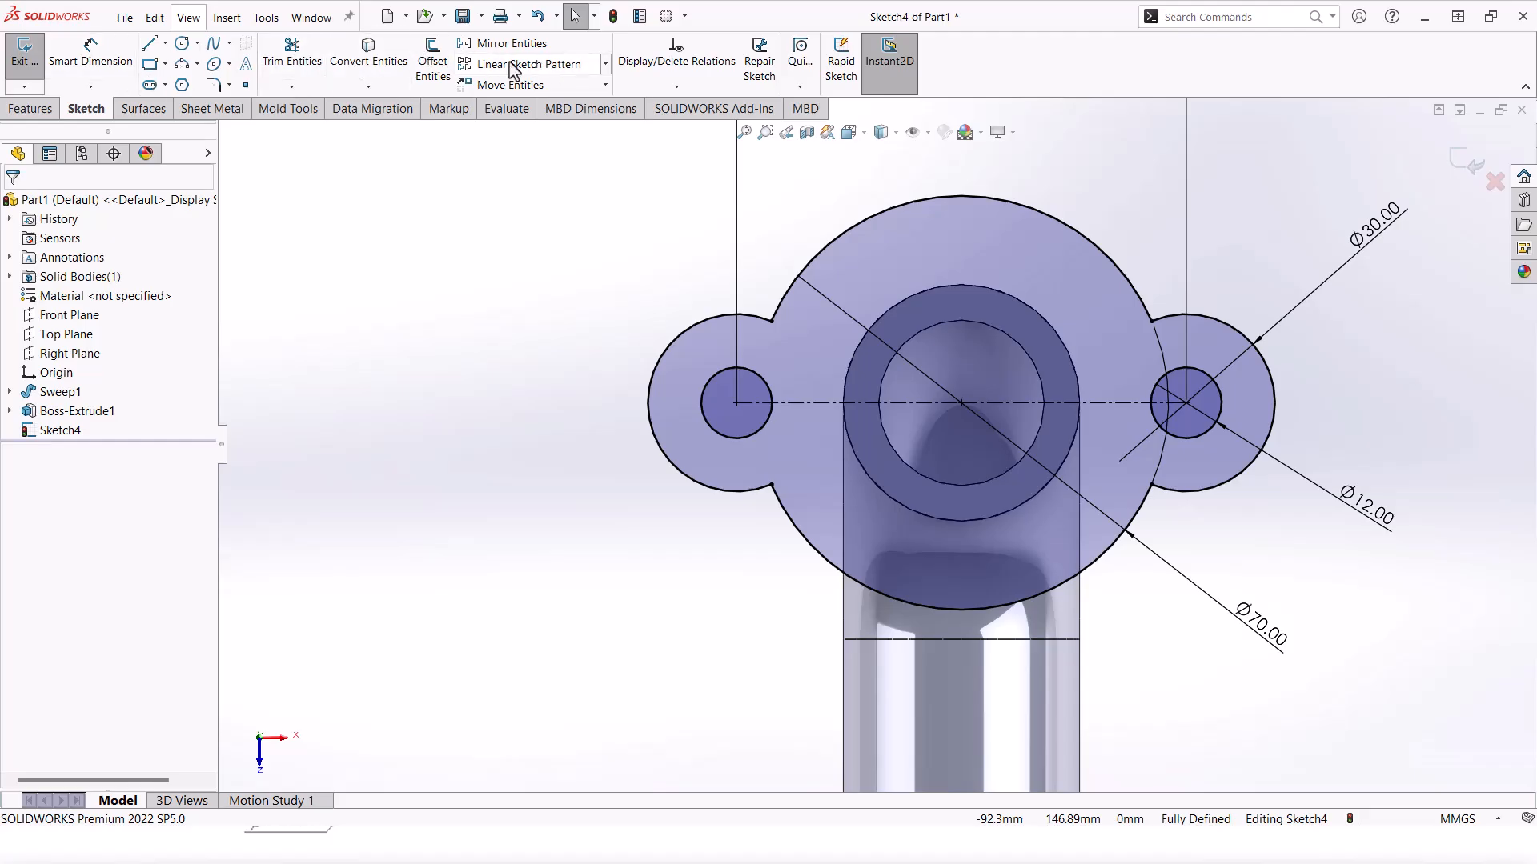
Step: Add R30 sketch fillets at the four lobe-to-flange junctions, accepting each warning
{"action": "left_click", "coordinate": [214, 85]}
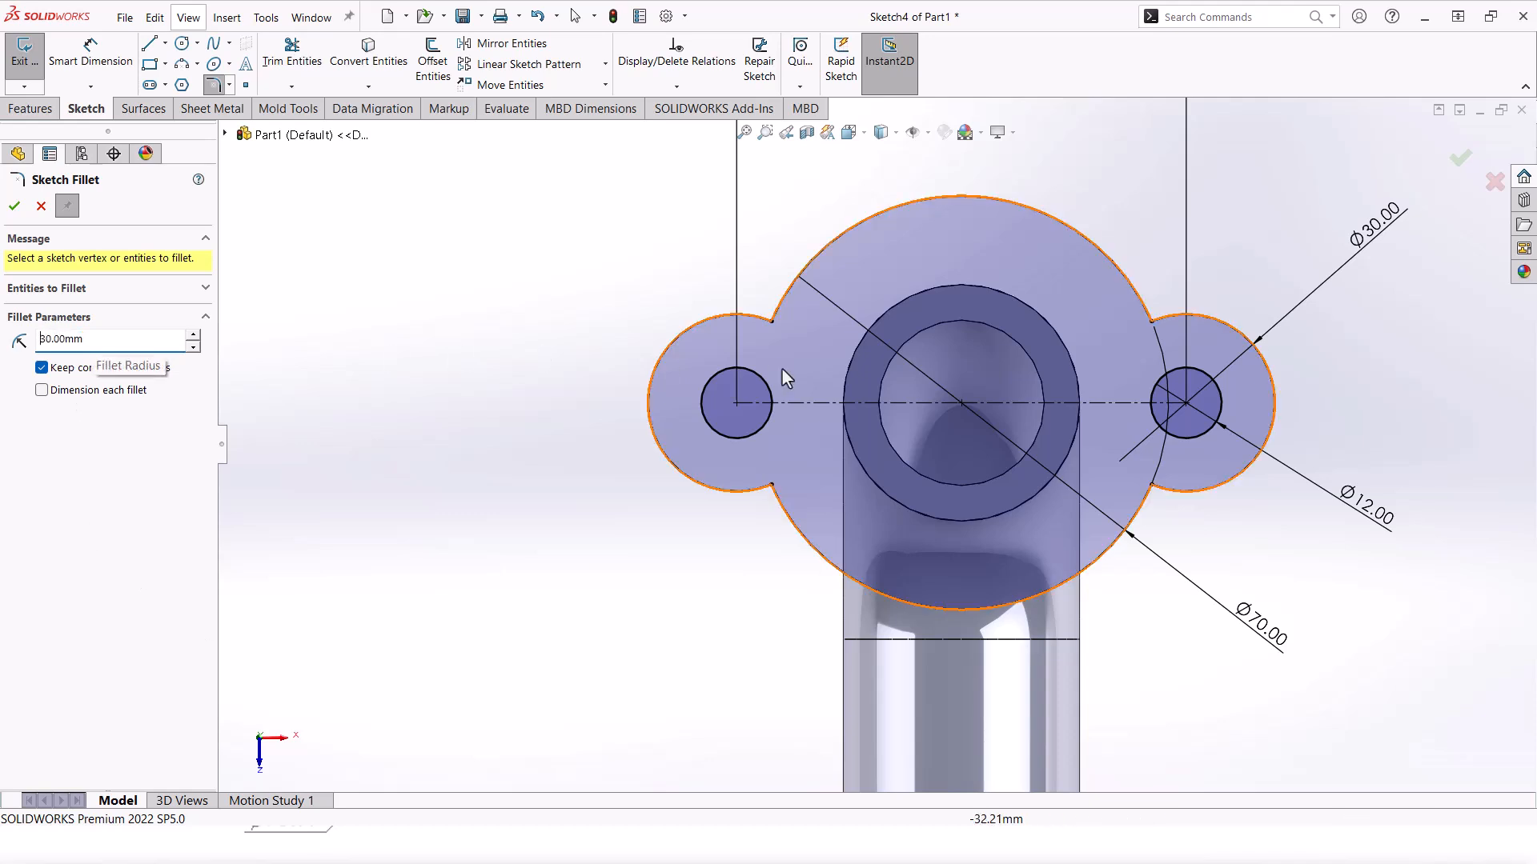
{"action": "left_click", "coordinate": [771, 322]}
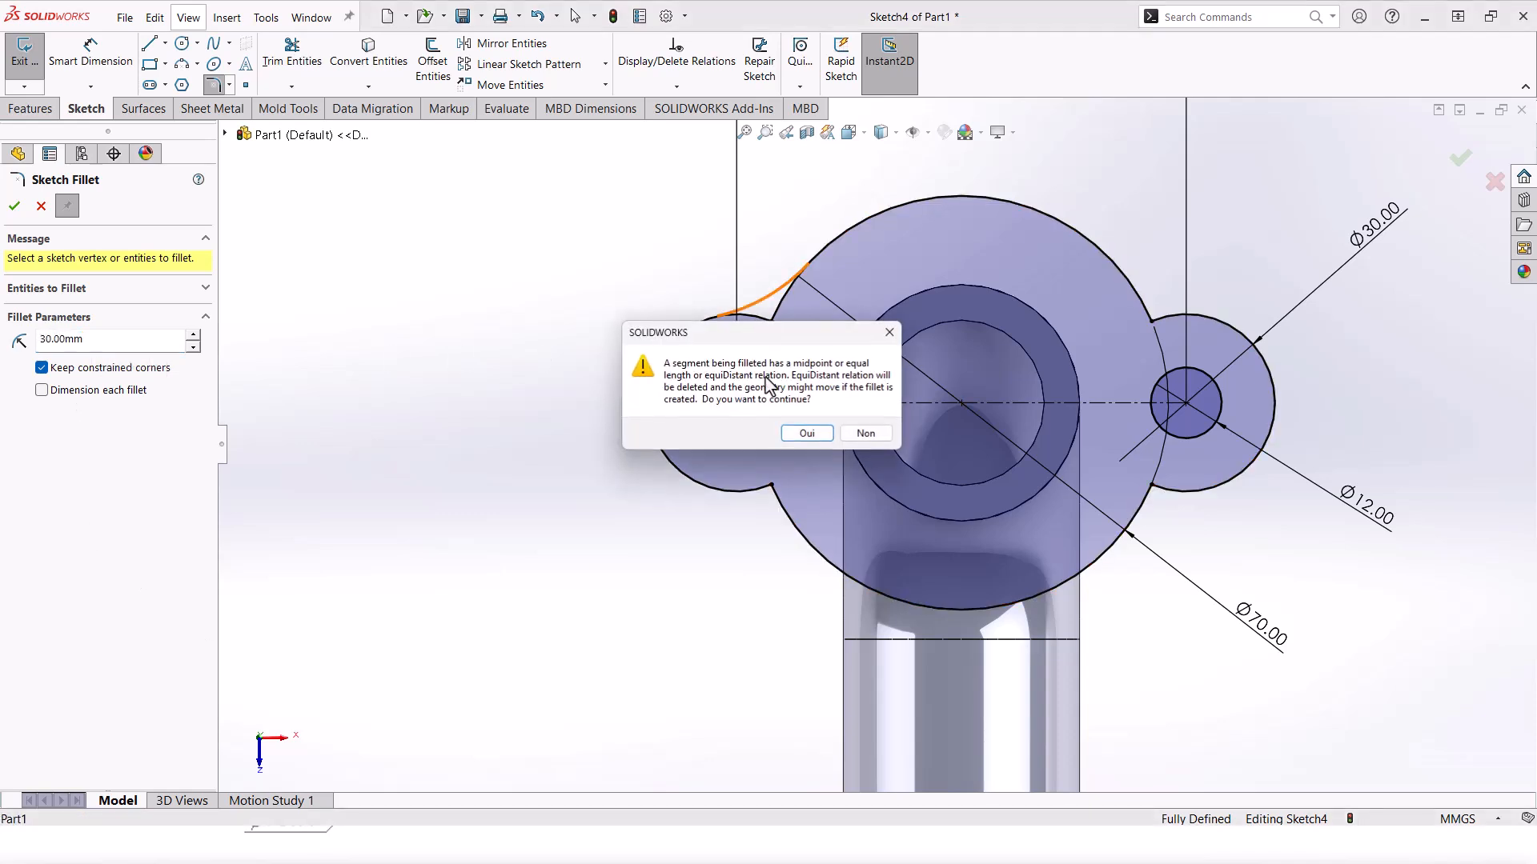
{"action": "left_click", "coordinate": [806, 434]}
{"action": "left_click", "coordinate": [772, 484]}
{"action": "left_click", "coordinate": [806, 434]}
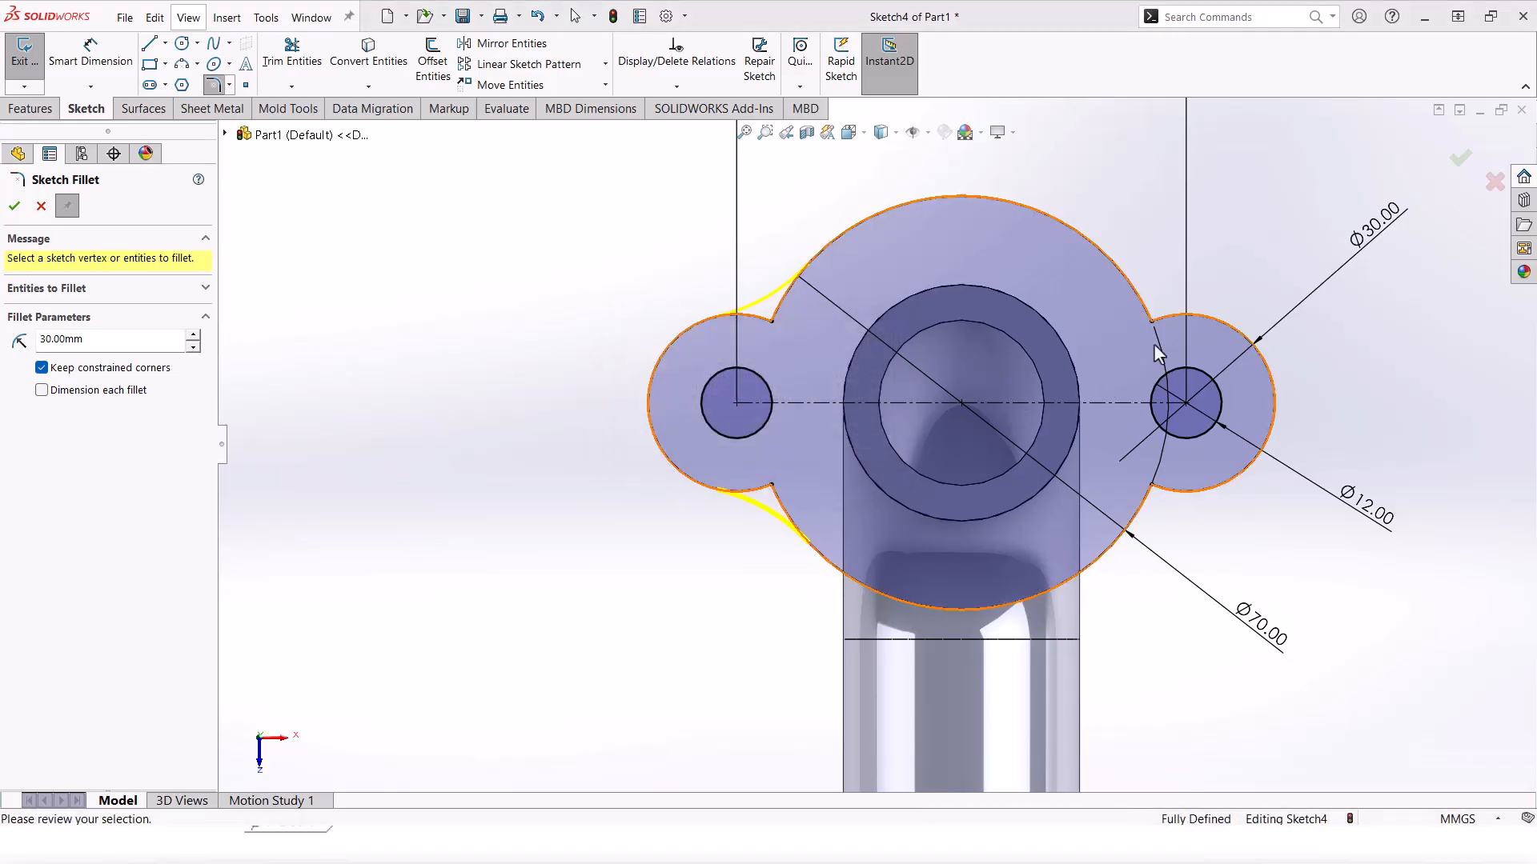
{"action": "left_click", "coordinate": [1151, 322]}
{"action": "left_click", "coordinate": [807, 434]}
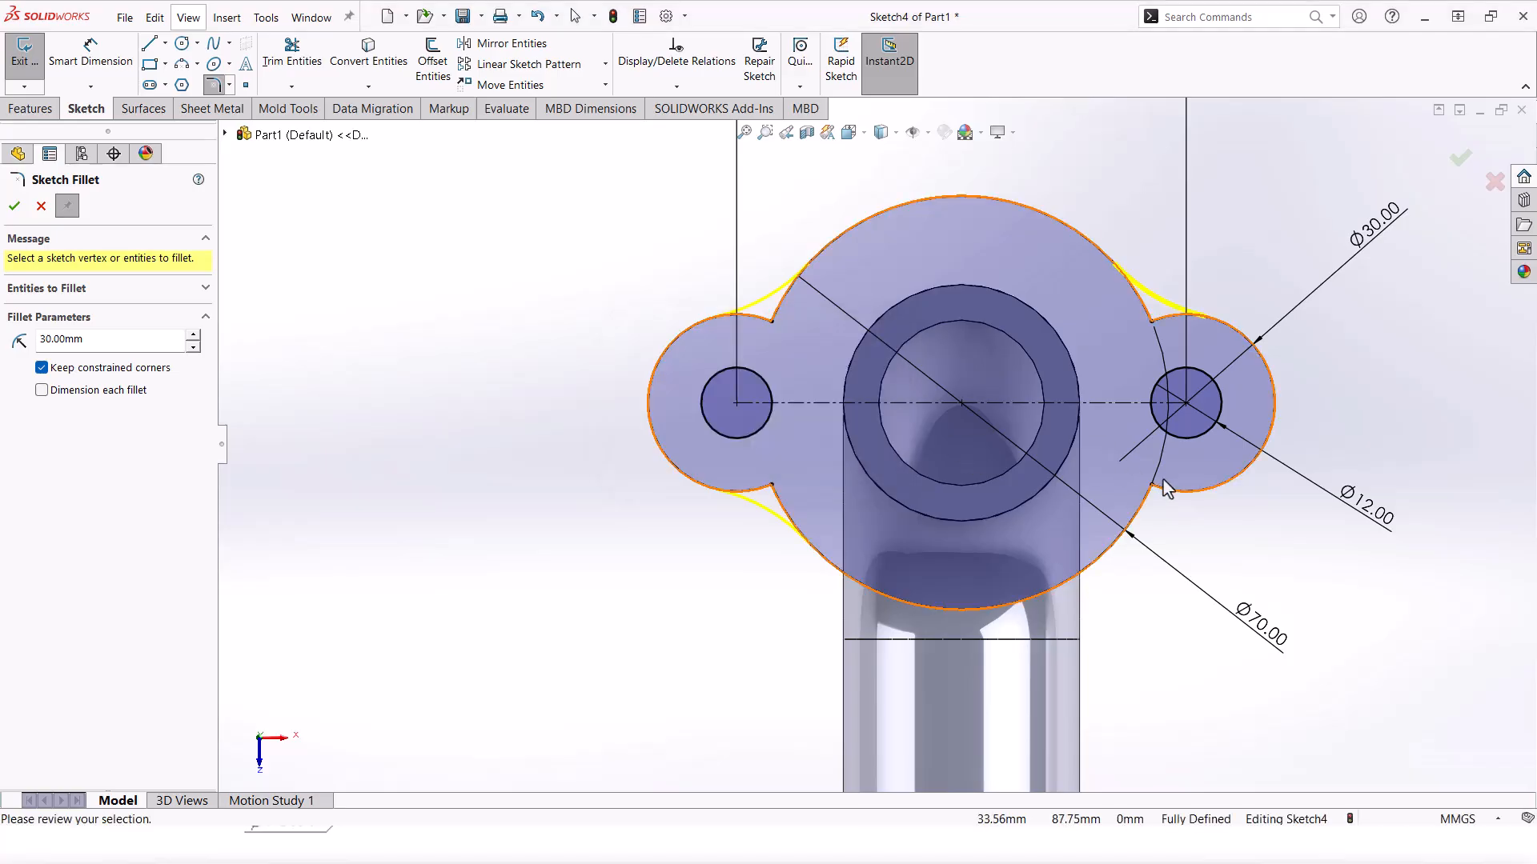
{"action": "left_click", "coordinate": [1151, 485]}
{"action": "left_click", "coordinate": [817, 439]}
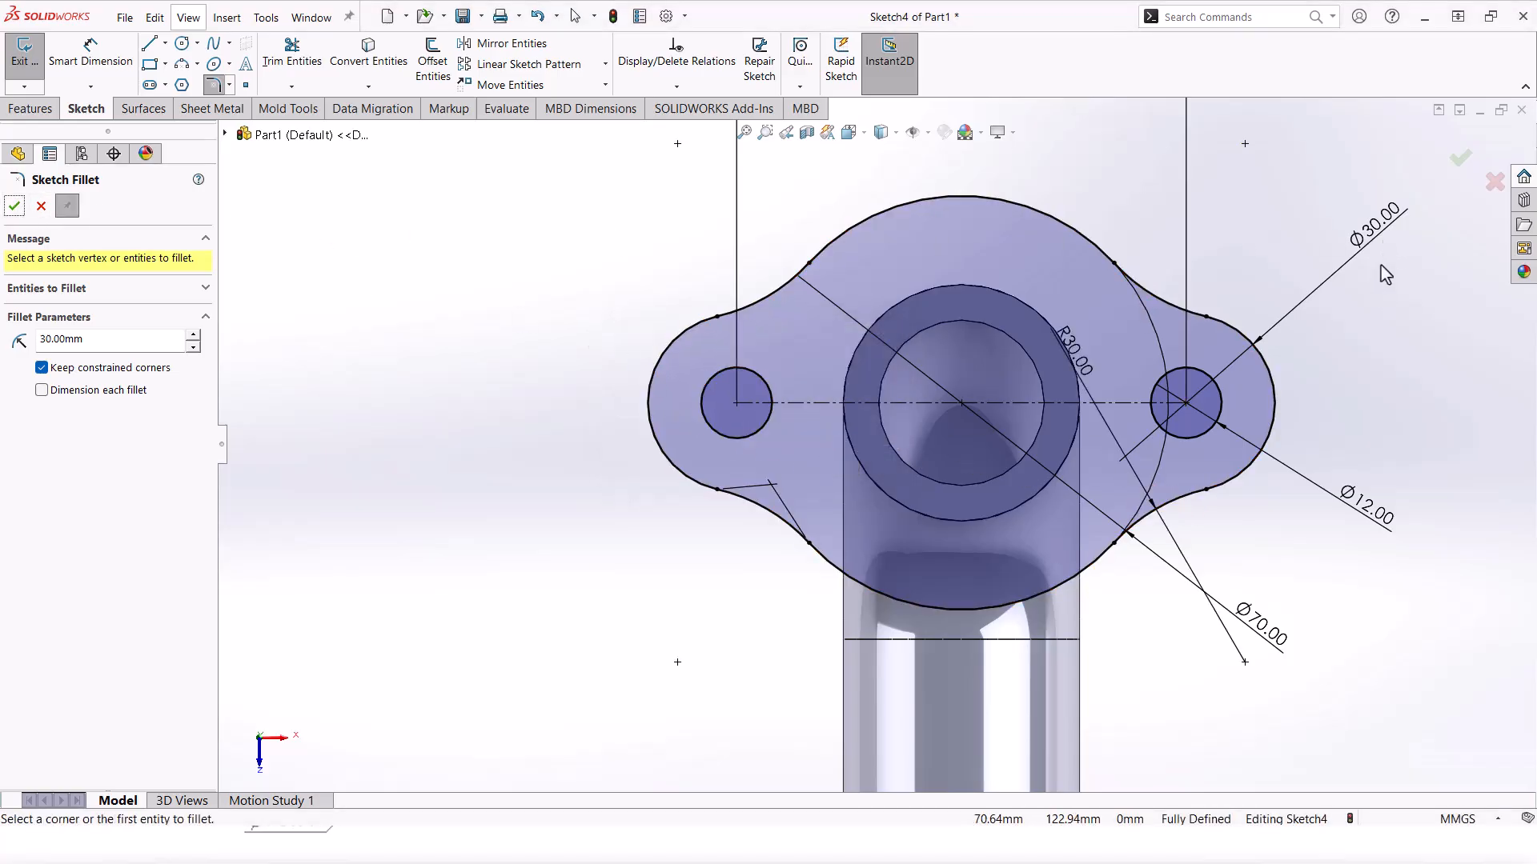
Step: Draw a circle at the origin and make it coradial with the pipe's inner edge
{"action": "scroll", "coordinate": [1244, 408], "scroll_direction": "up", "scroll_amount": 3}
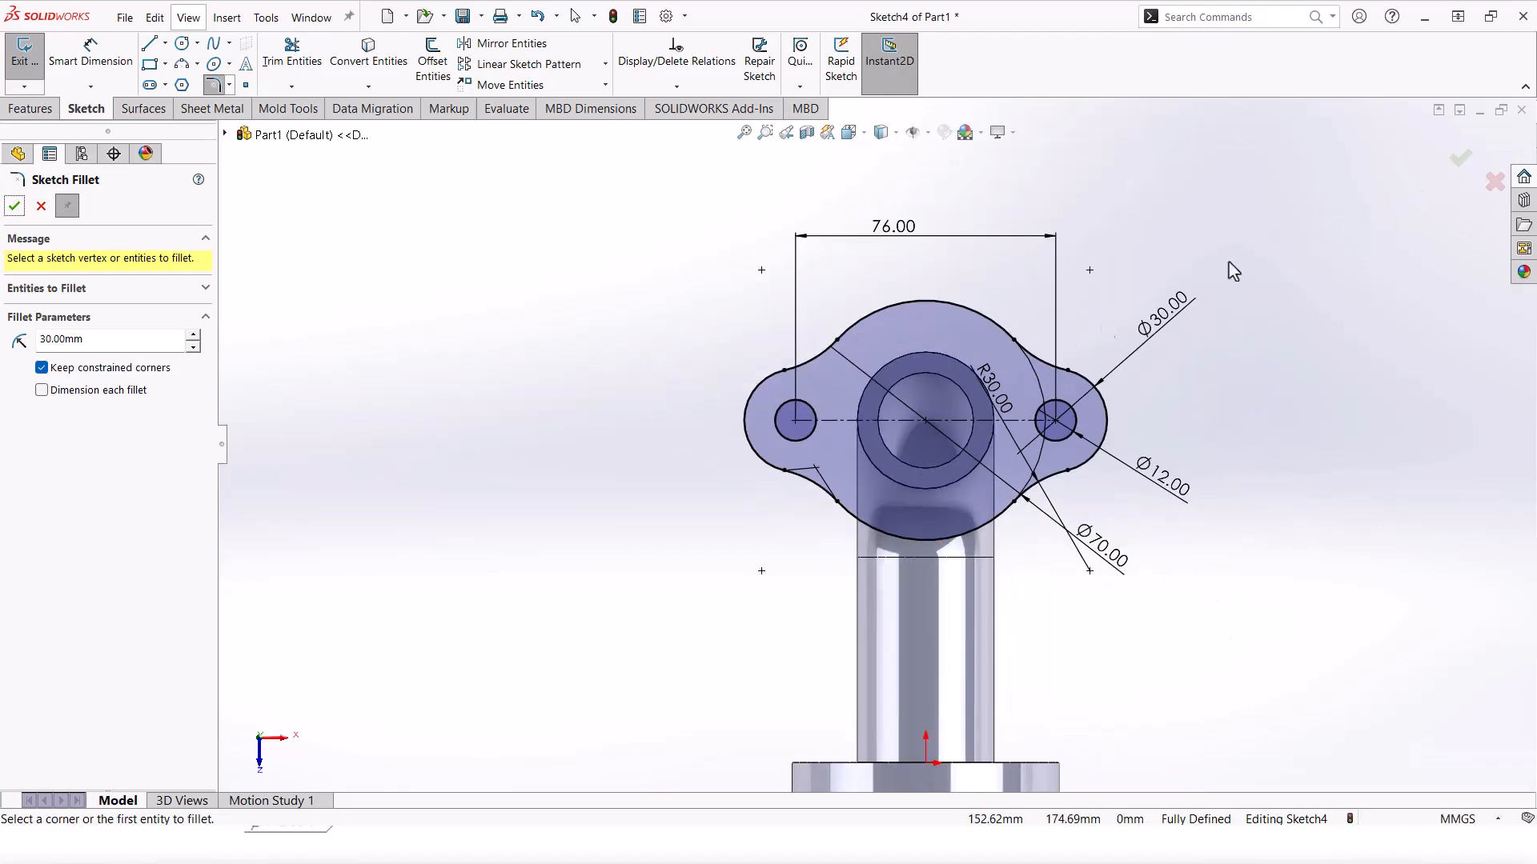
{"action": "scroll", "coordinate": [832, 383], "scroll_direction": "down", "scroll_amount": 1}
{"action": "left_click", "coordinate": [182, 43]}
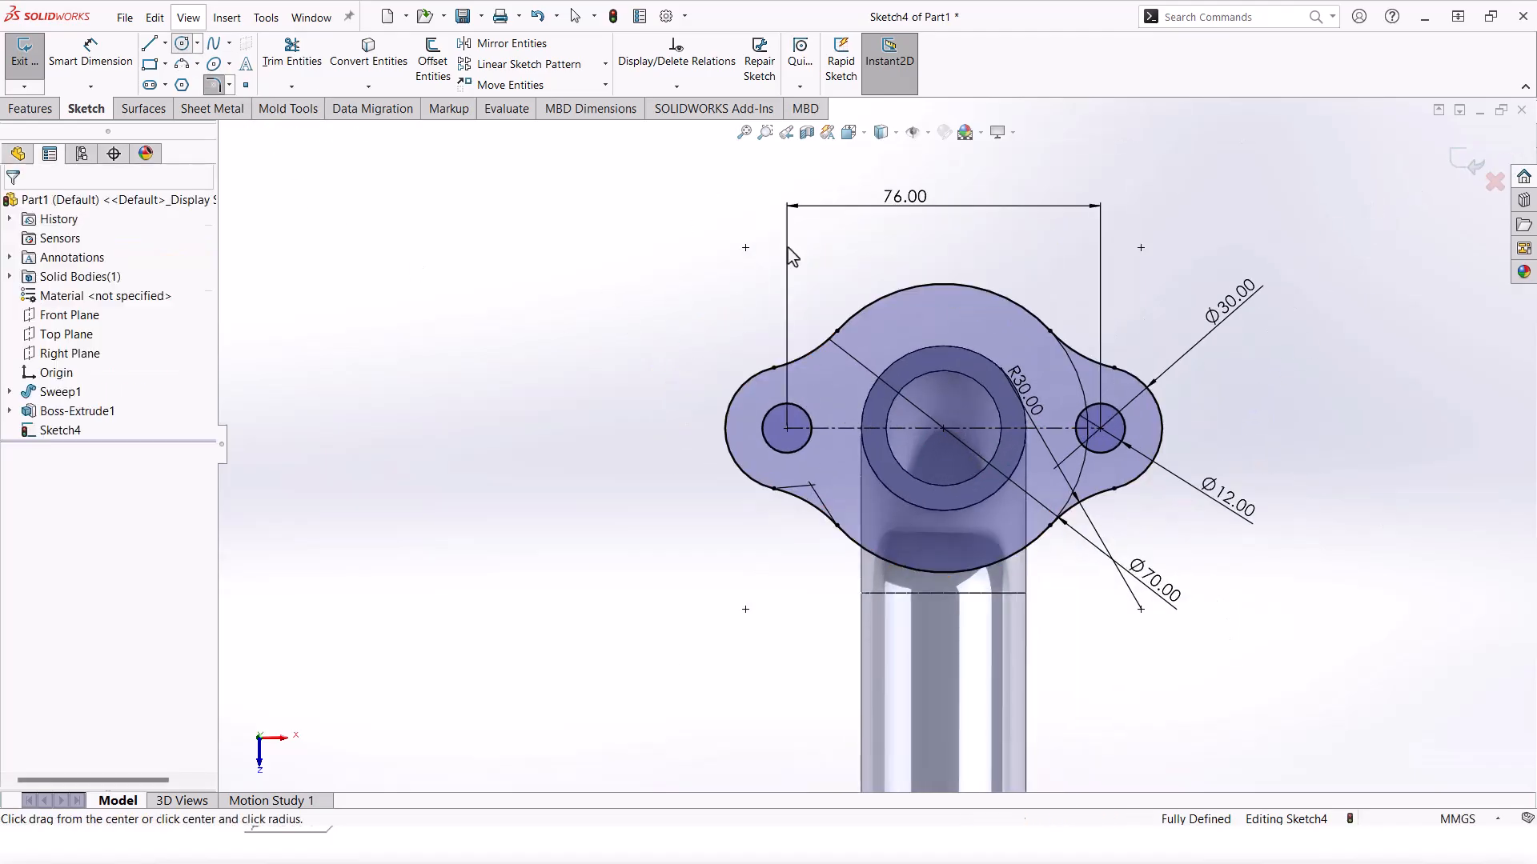
{"action": "left_click", "coordinate": [944, 429]}
{"action": "left_click", "coordinate": [1000, 482]}
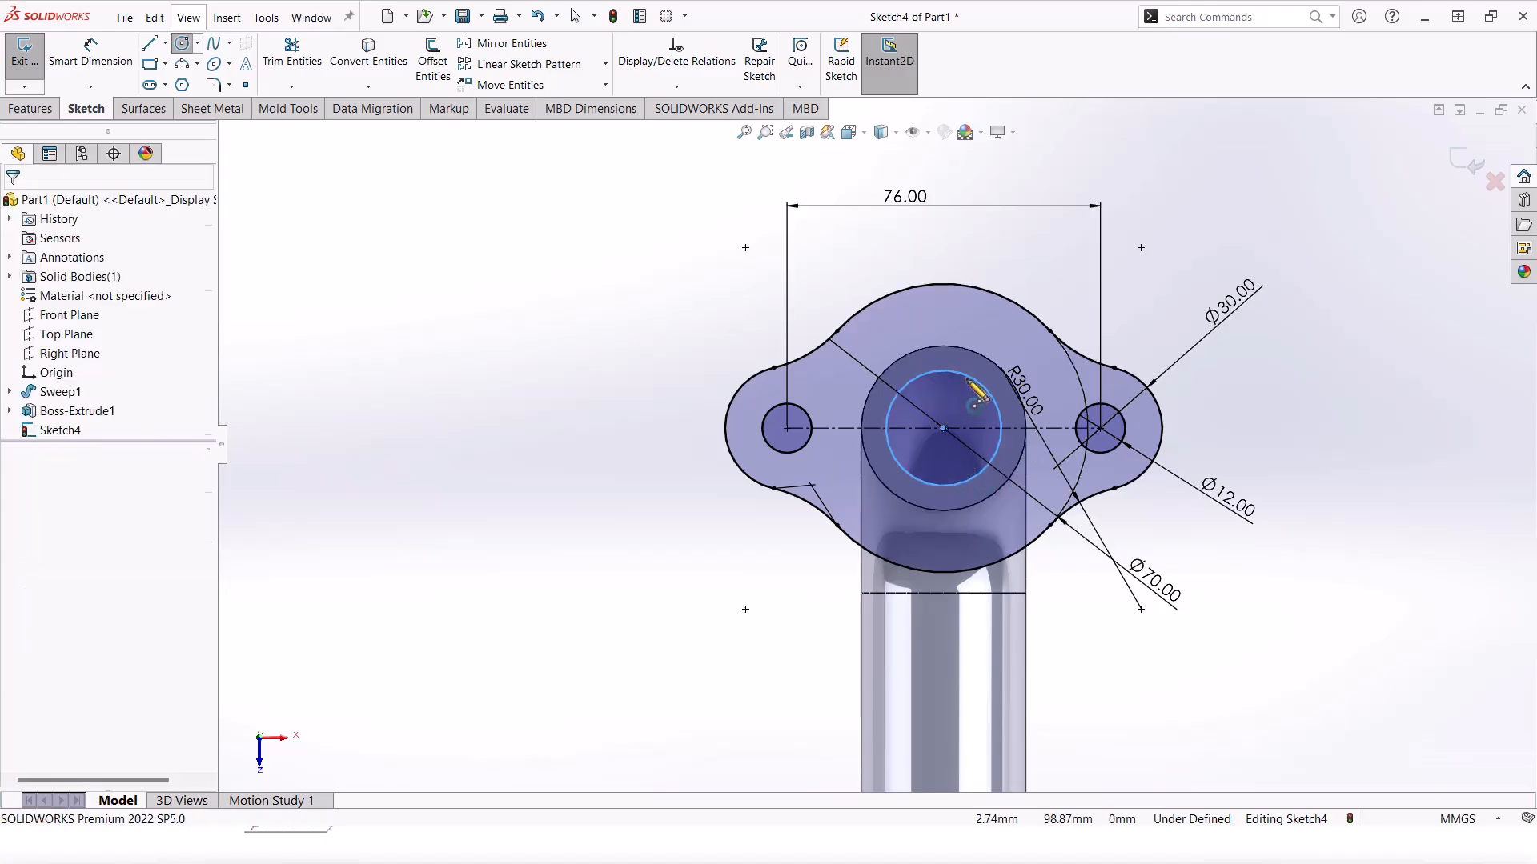
{"action": "key", "text": "Escape"}
{"action": "left_click", "coordinate": [986, 405], "text": "ctrl"}
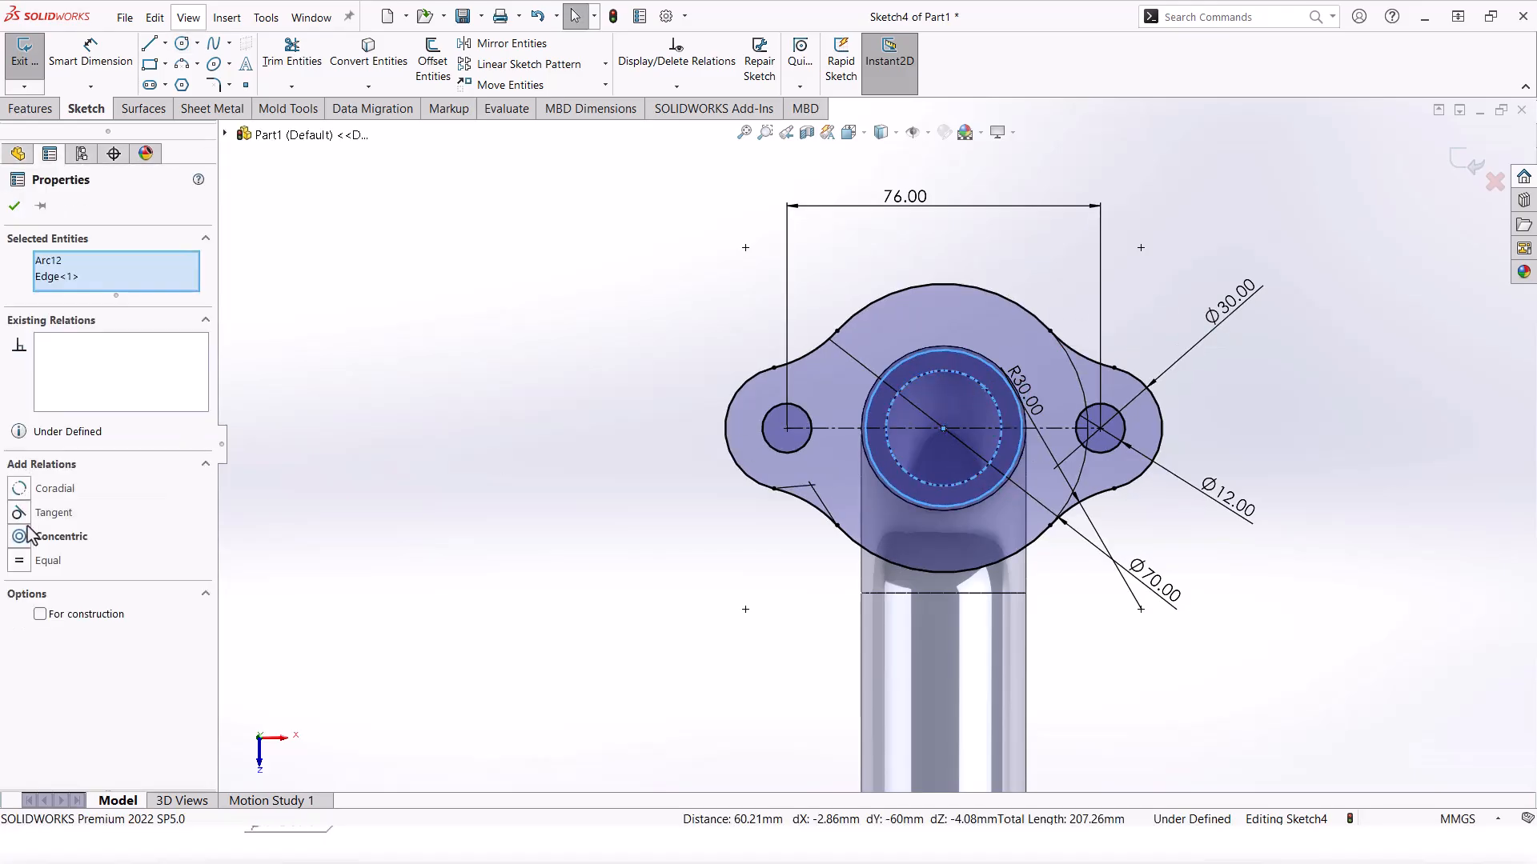
{"action": "left_click", "coordinate": [20, 489]}
{"action": "left_click", "coordinate": [433, 262]}
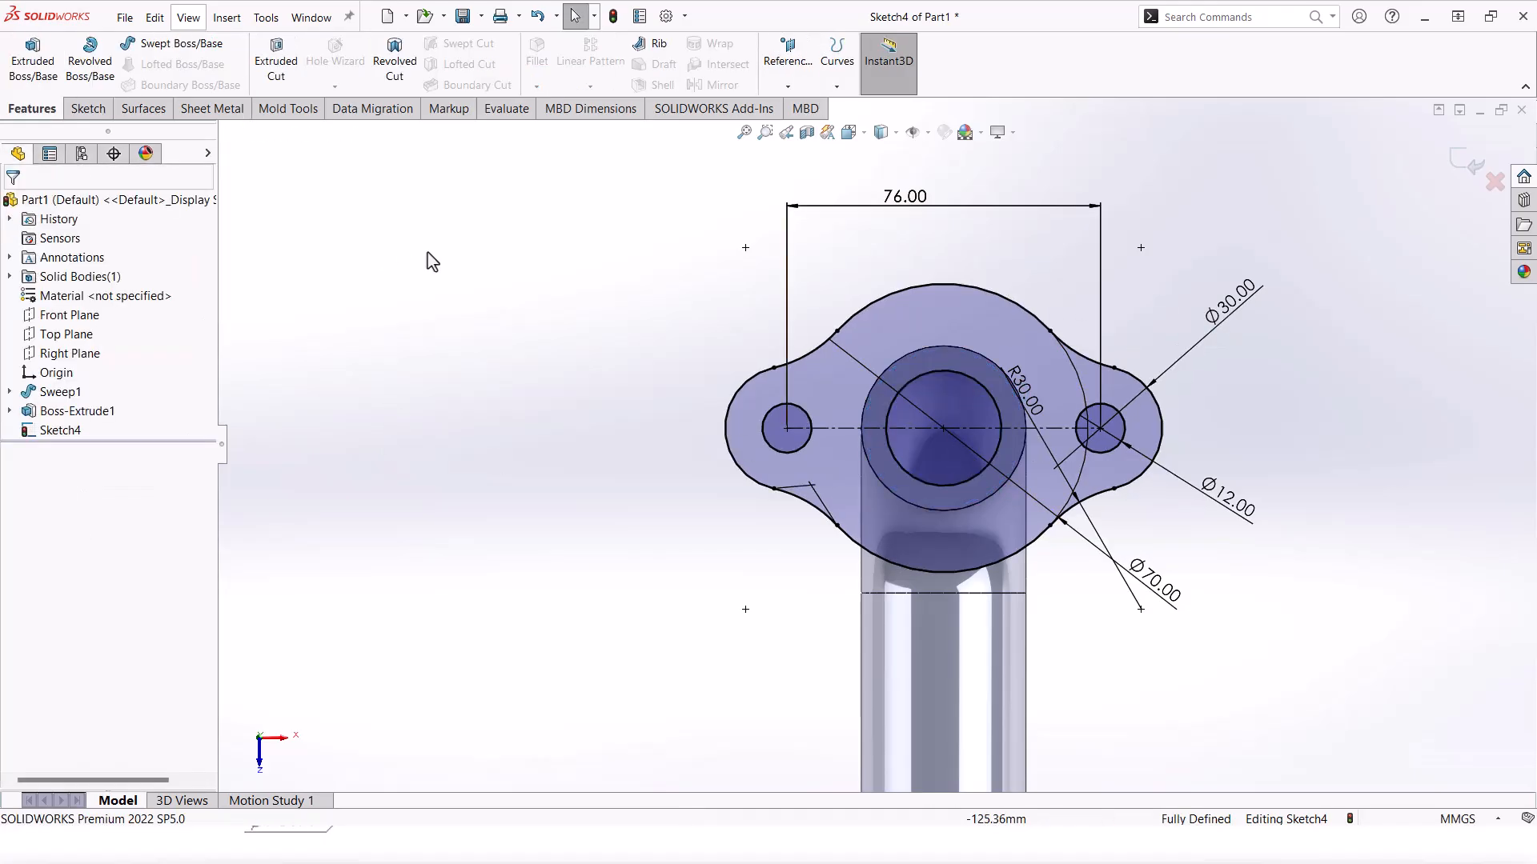
Step: Extrude the two-lobed flange sketch 10 mm blind, then select the pipe edge there
{"action": "left_click", "coordinate": [29, 76]}
{"action": "middle_click_drag", "start_coordinate": [983, 329], "coordinate": [1144, 528]}
{"action": "left_click", "coordinate": [100, 558]}
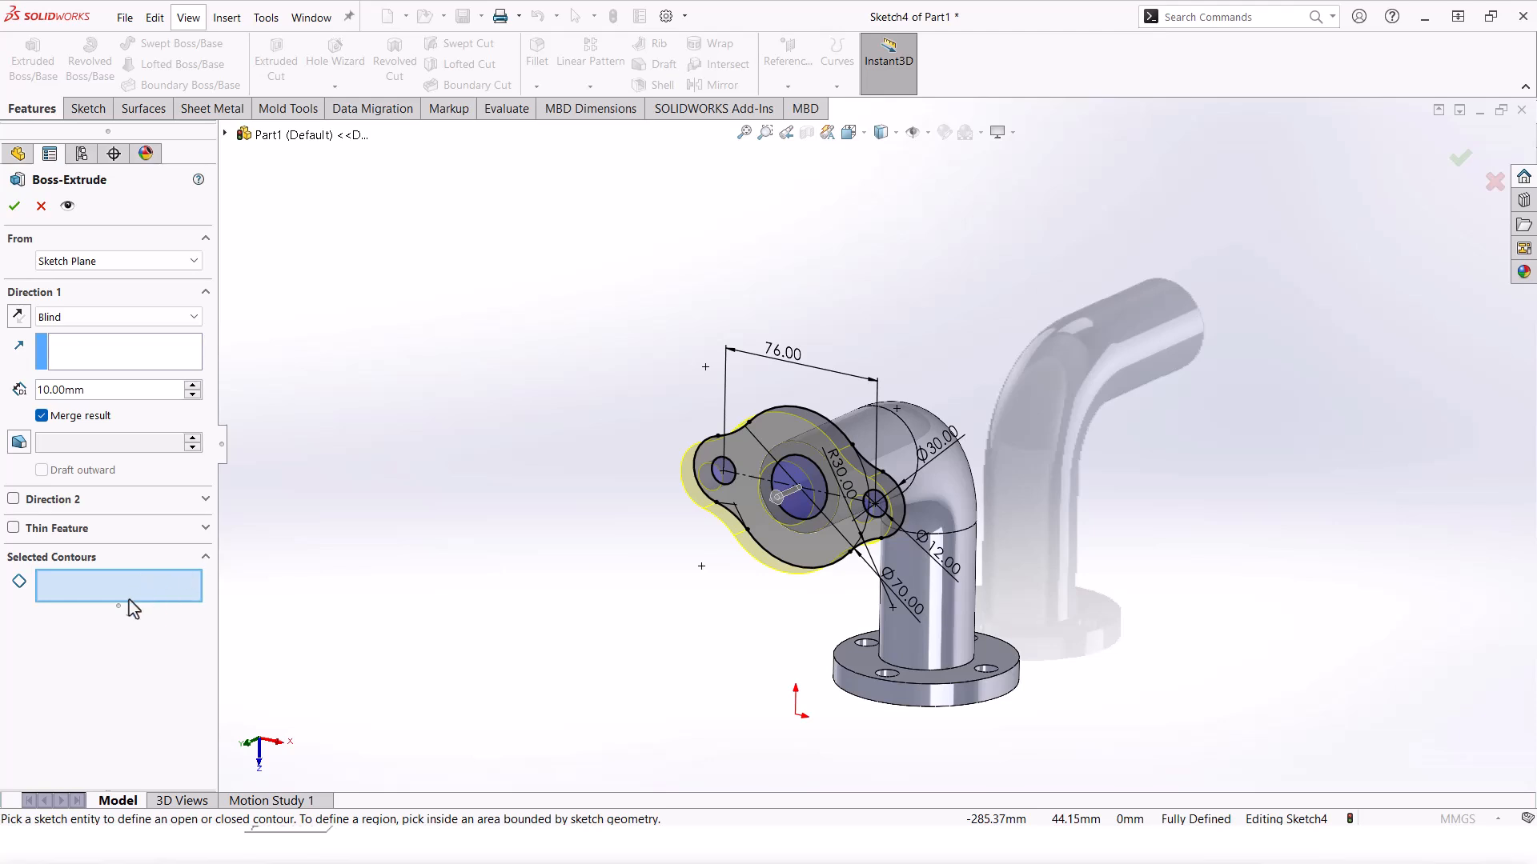
{"action": "left_click", "coordinate": [14, 208]}
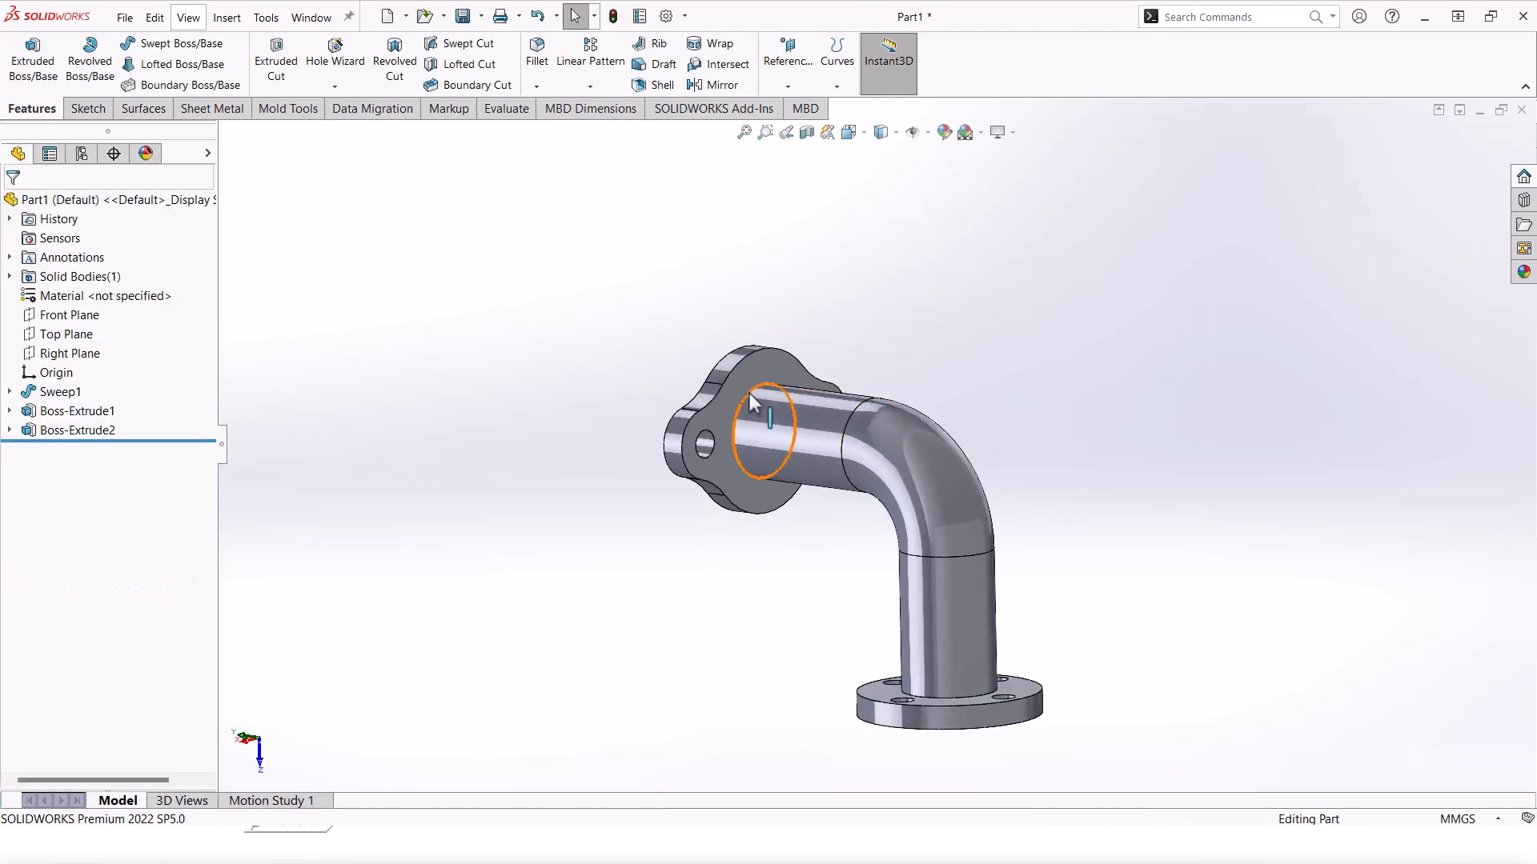
{"action": "left_click", "coordinate": [778, 425]}
Step: Chamfer both pipe end edges 2 mm at 45° and switch to a plain white scene
{"action": "left_click", "coordinate": [952, 710], "text": "ctrl"}
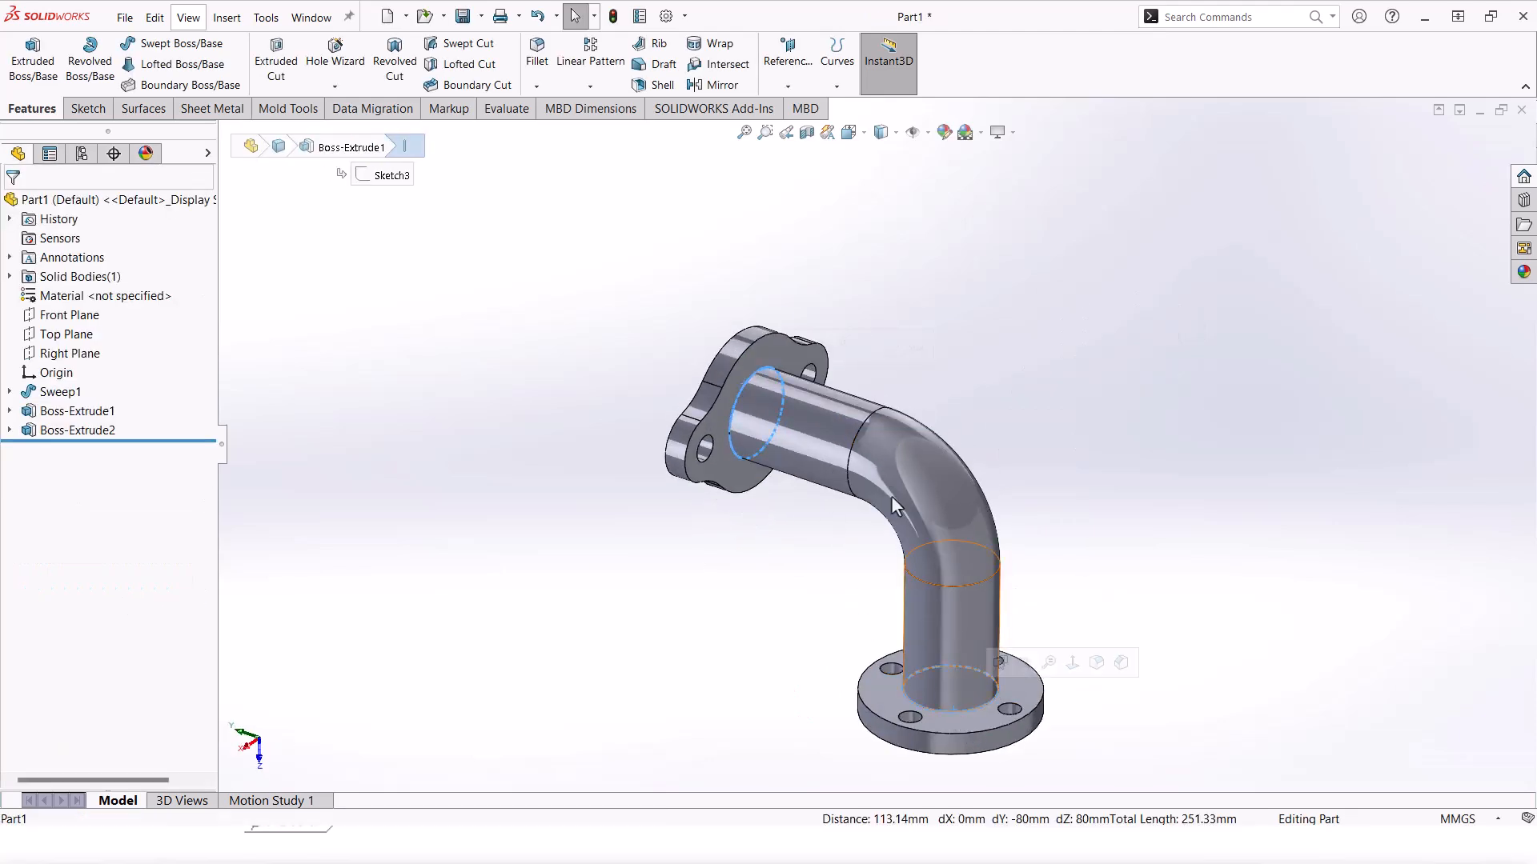
{"action": "left_click", "coordinate": [536, 87]}
{"action": "left_click", "coordinate": [550, 126]}
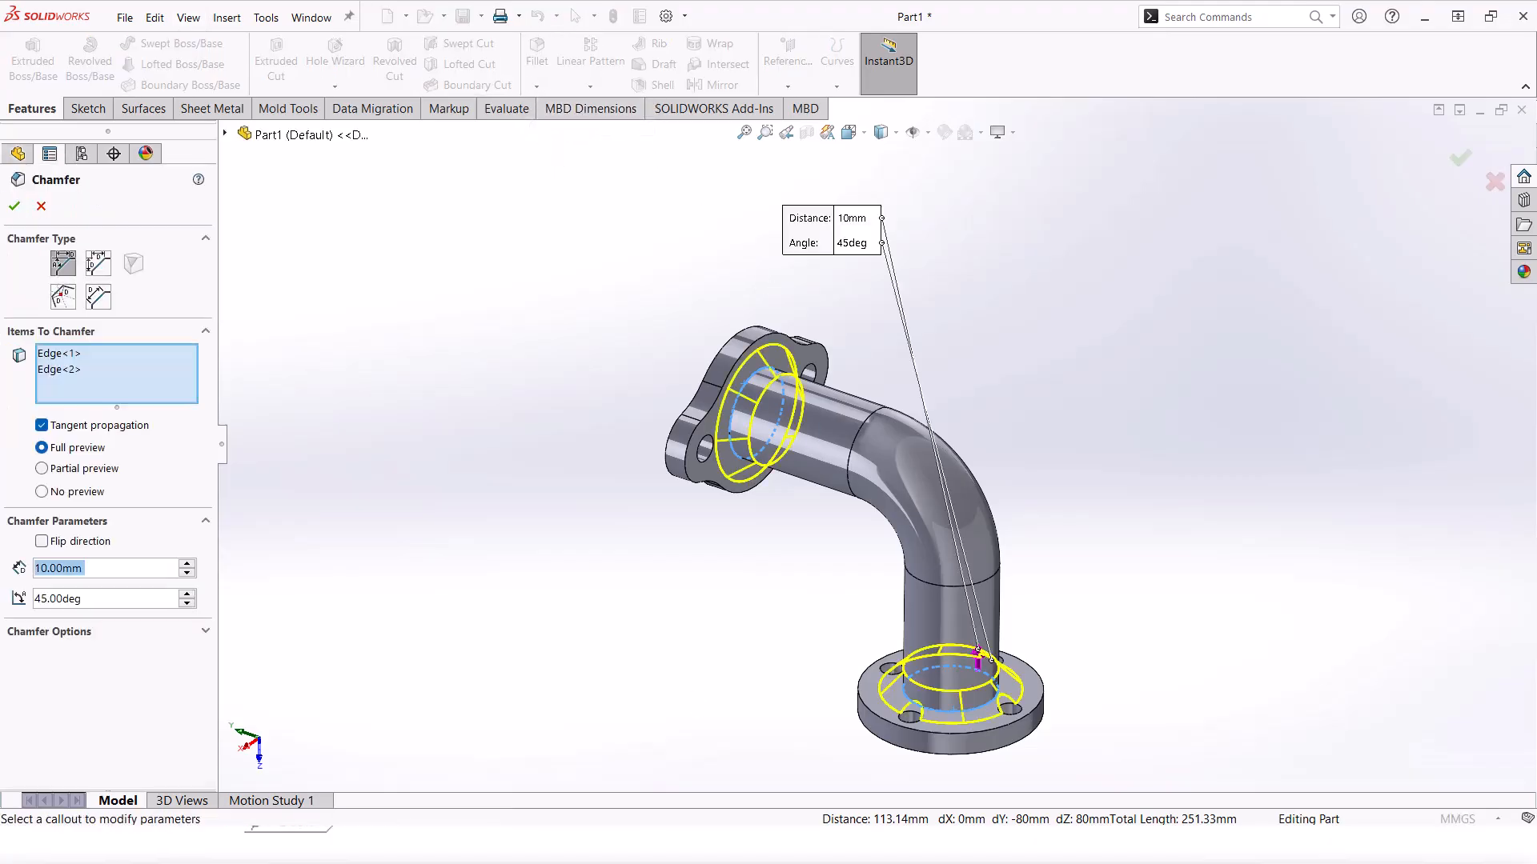
{"action": "type", "text": "2"}
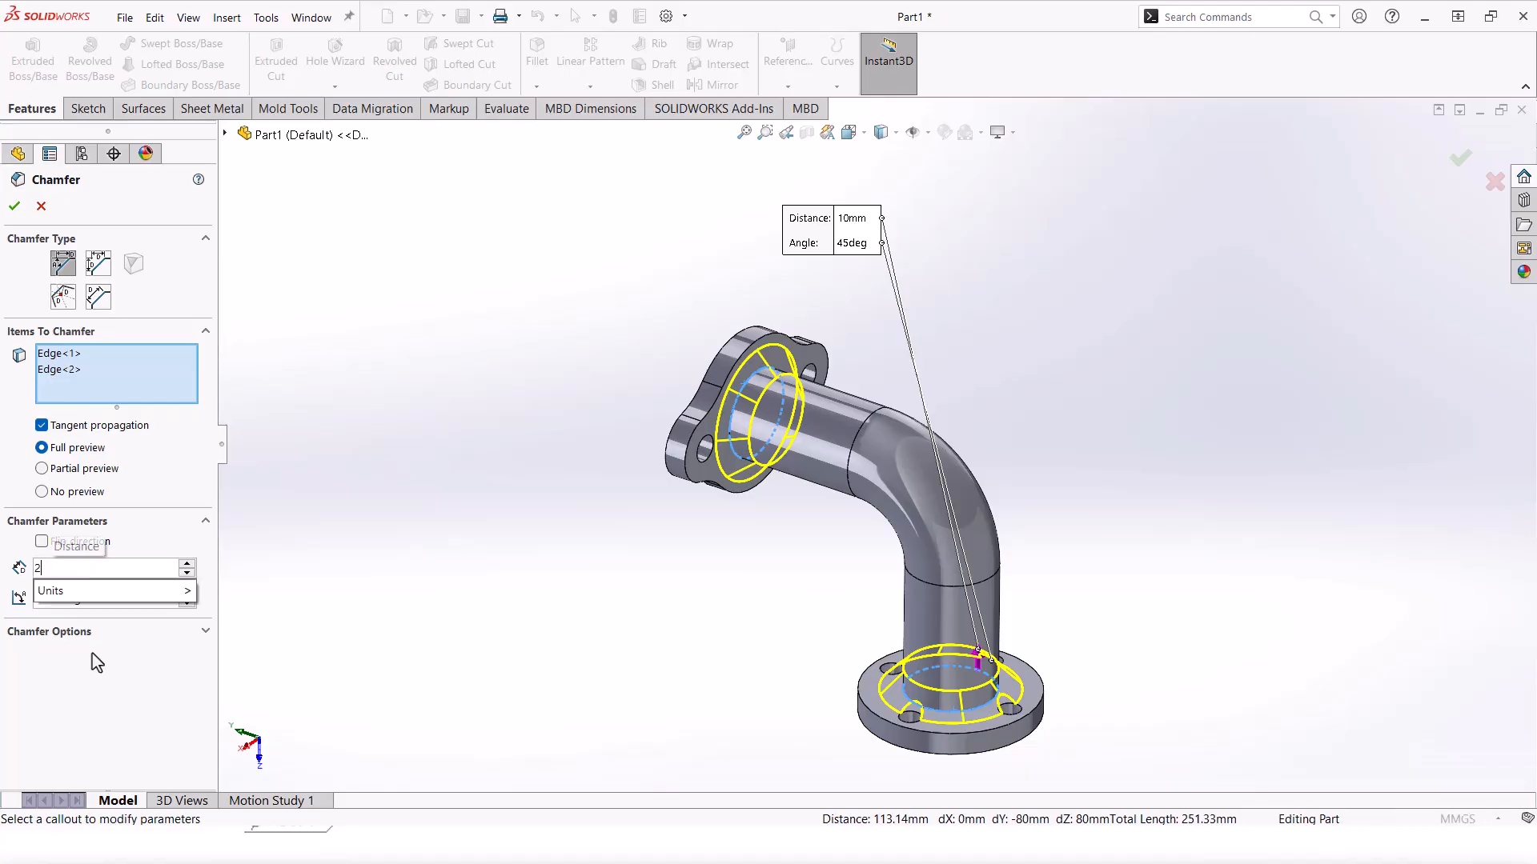
{"action": "key", "text": "Return"}
{"action": "left_click", "coordinate": [14, 206]}
{"action": "middle_click_drag", "start_coordinate": [1036, 357], "coordinate": [985, 480]}
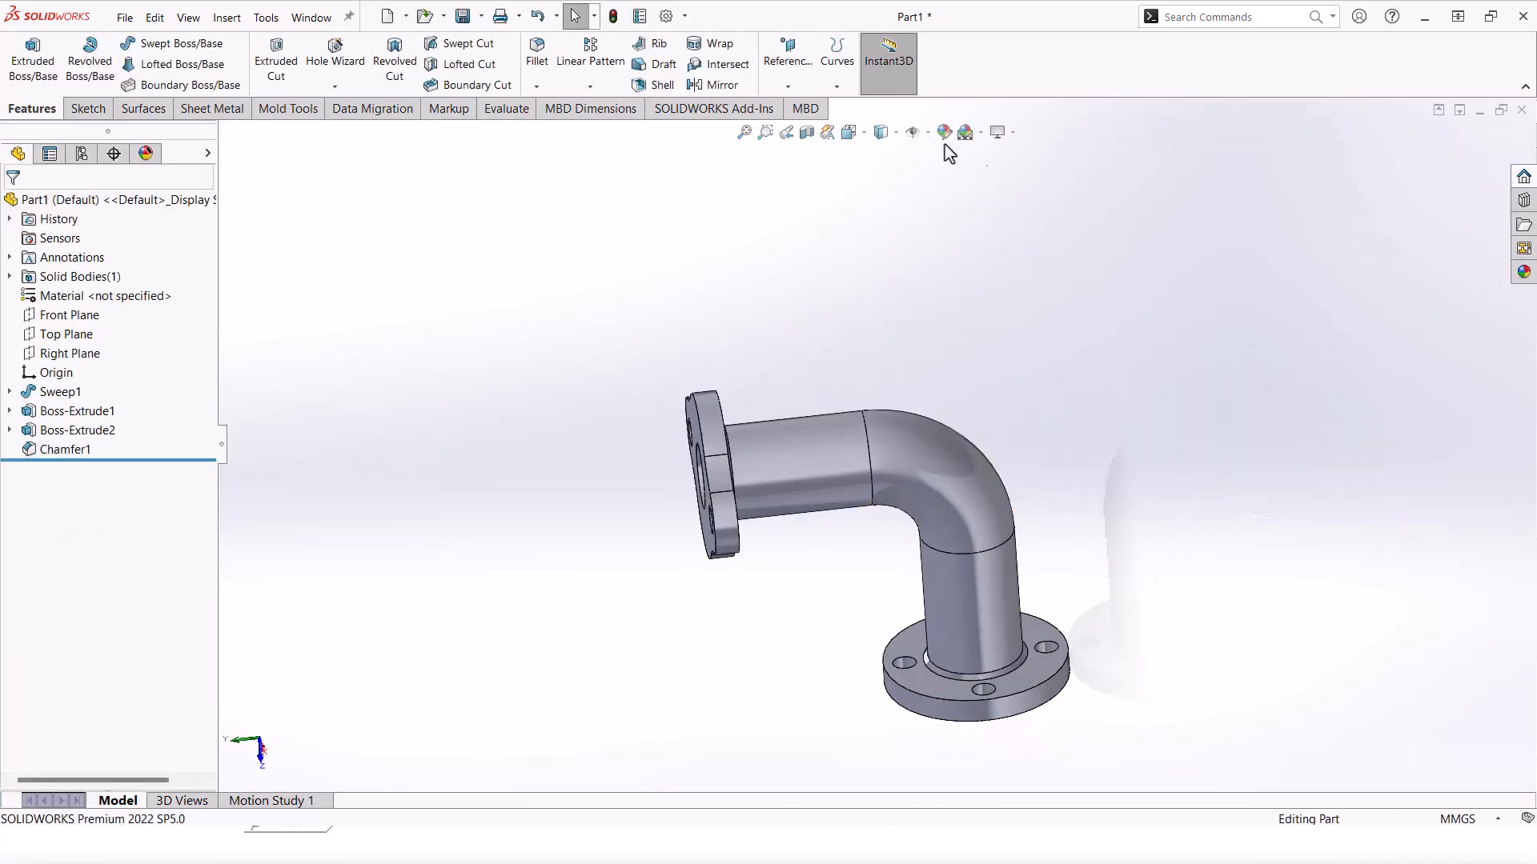
{"action": "left_click", "coordinate": [981, 132]}
{"action": "left_click", "coordinate": [1001, 161]}
Step: Drag polished steel from Appearances > Metal > Steel onto the elbow, applied to the whole body
{"action": "middle_click_drag", "start_coordinate": [1139, 398], "coordinate": [1116, 428]}
{"action": "left_click", "coordinate": [1523, 272]}
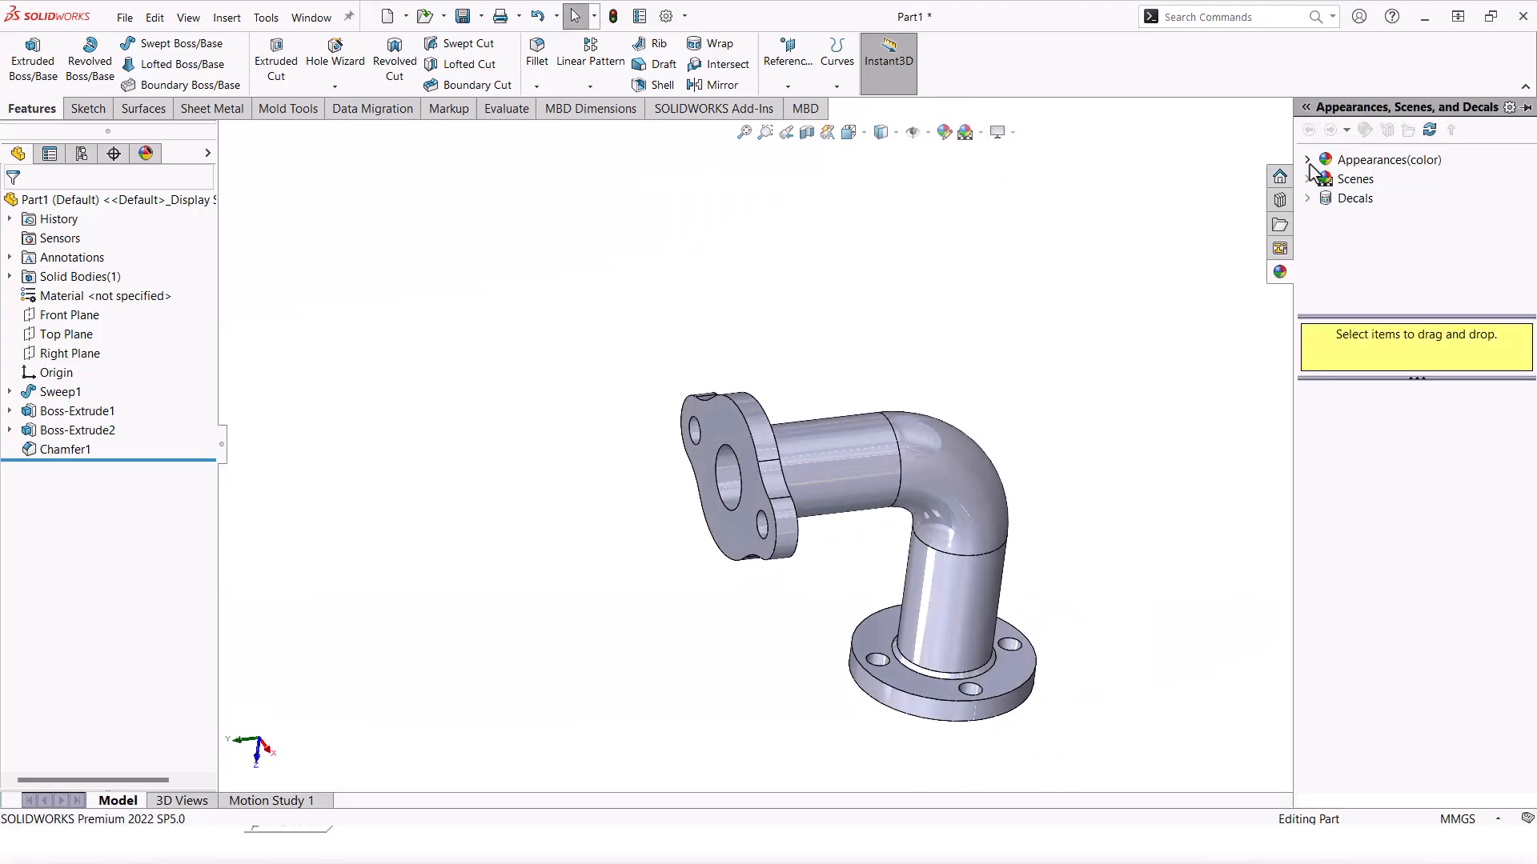
{"action": "left_click", "coordinate": [1308, 160]}
{"action": "left_click", "coordinate": [1326, 198]}
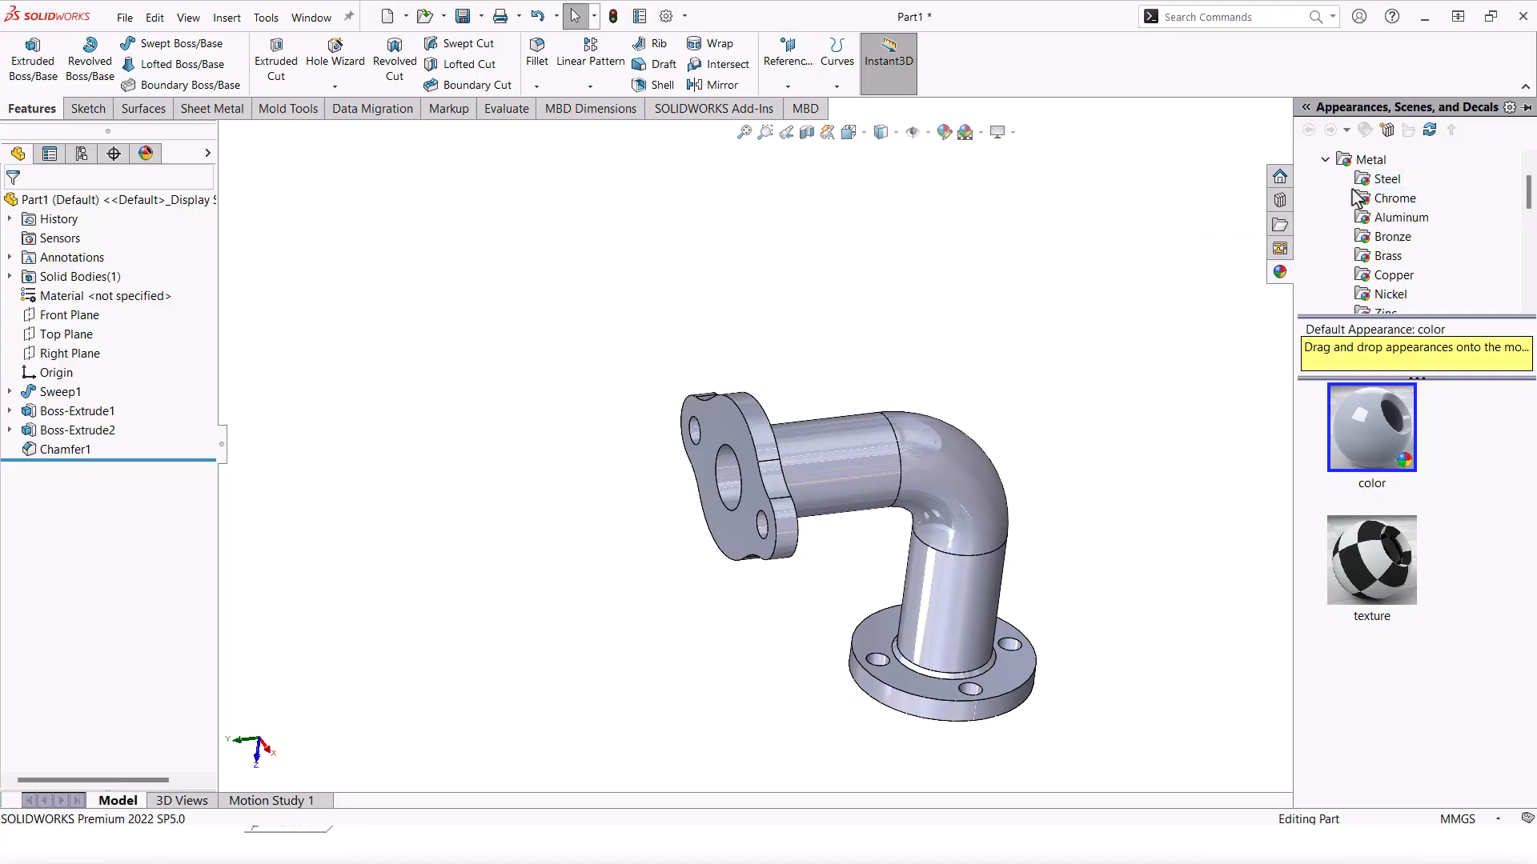
{"action": "left_click", "coordinate": [1385, 180]}
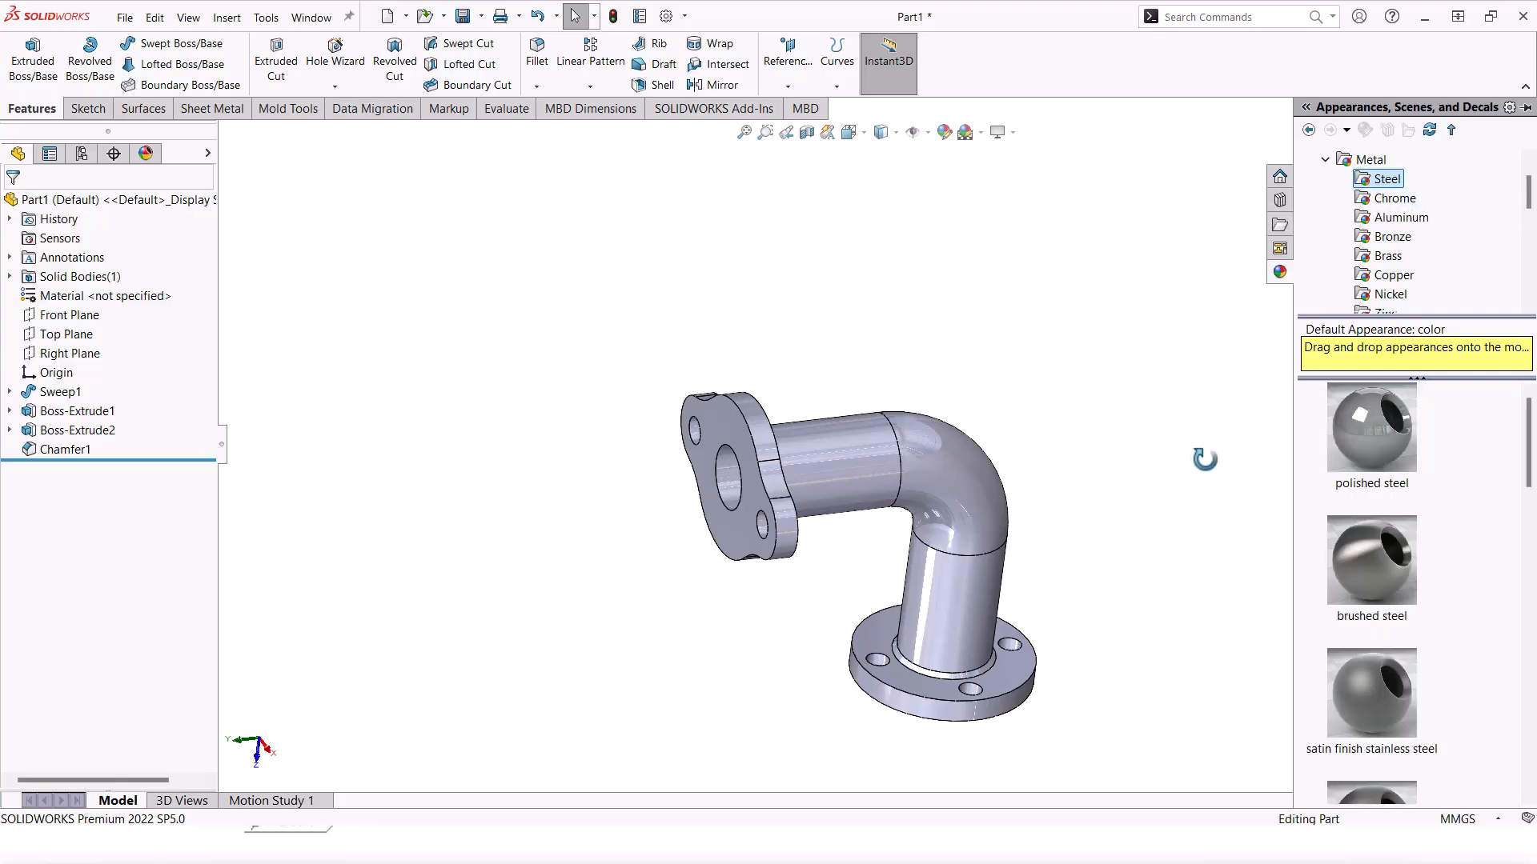
{"action": "left_click_drag", "start_coordinate": [1371, 428], "coordinate": [925, 475]}
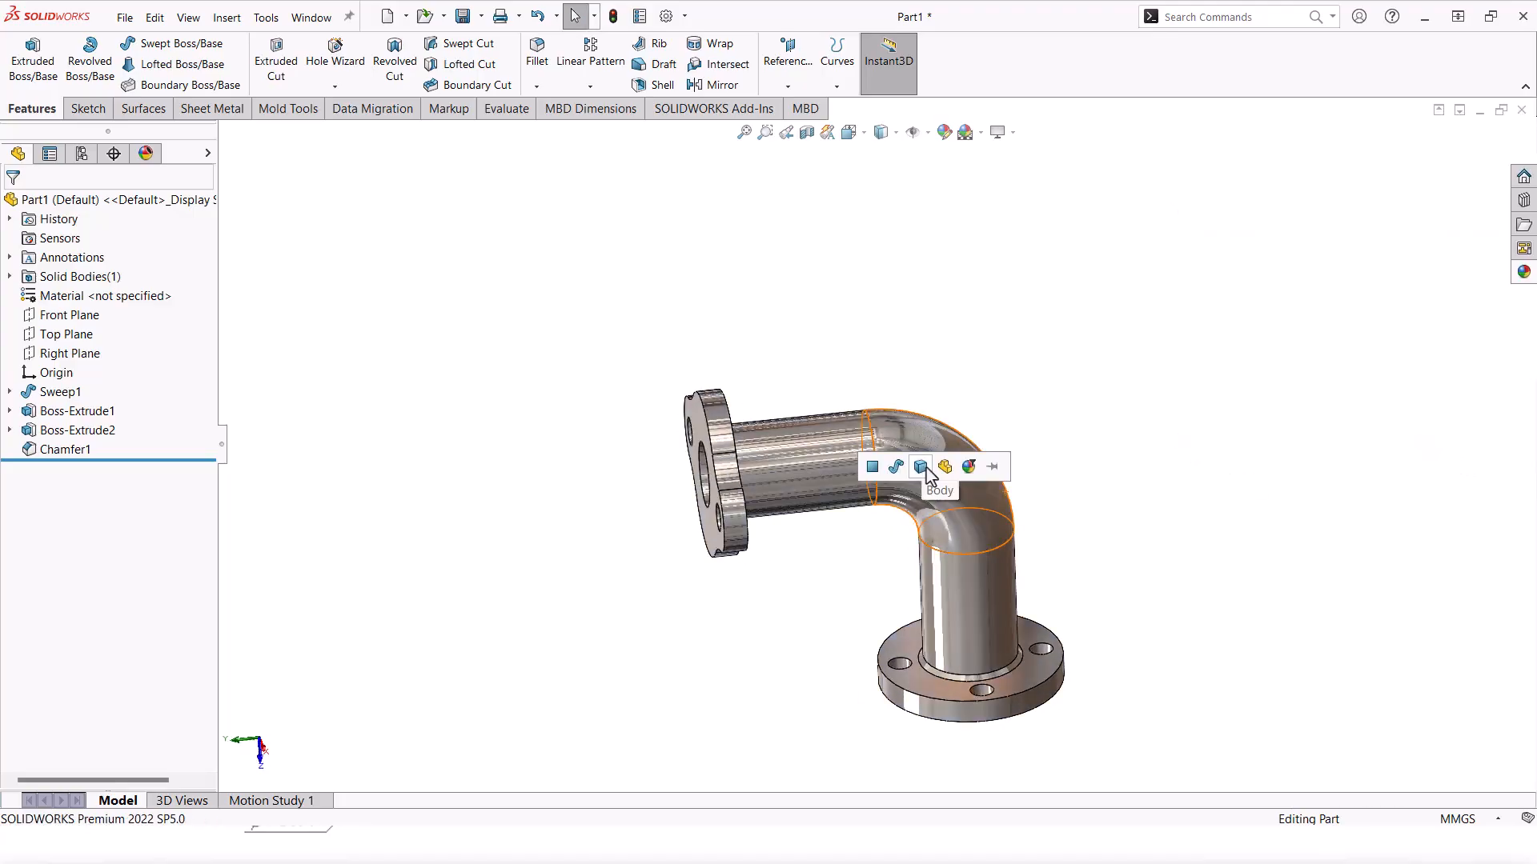
{"action": "left_click", "coordinate": [921, 468]}
{"action": "middle_click_drag", "start_coordinate": [924, 475], "coordinate": [943, 512]}
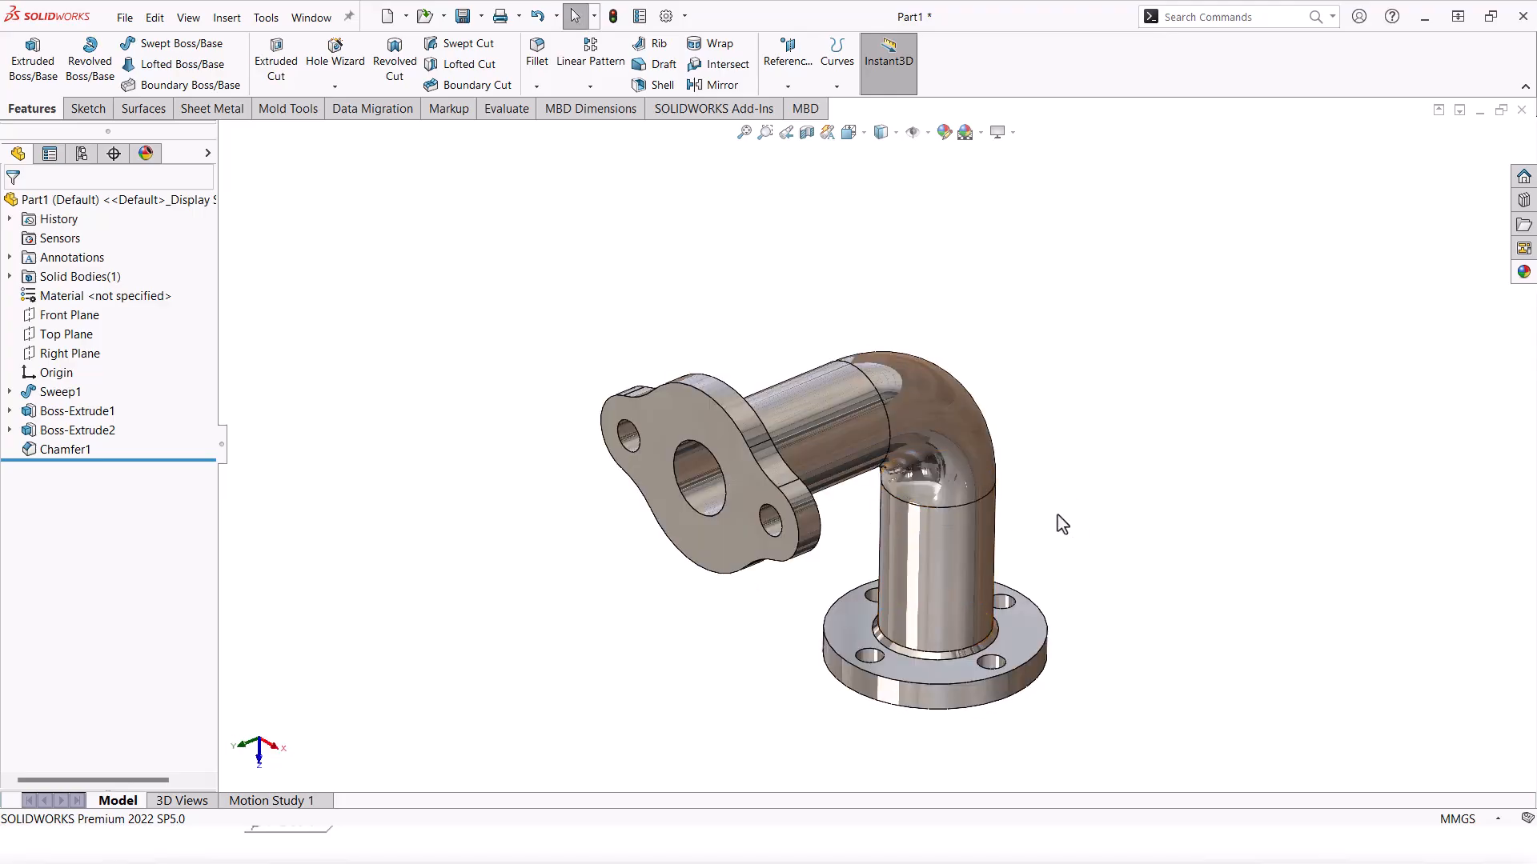